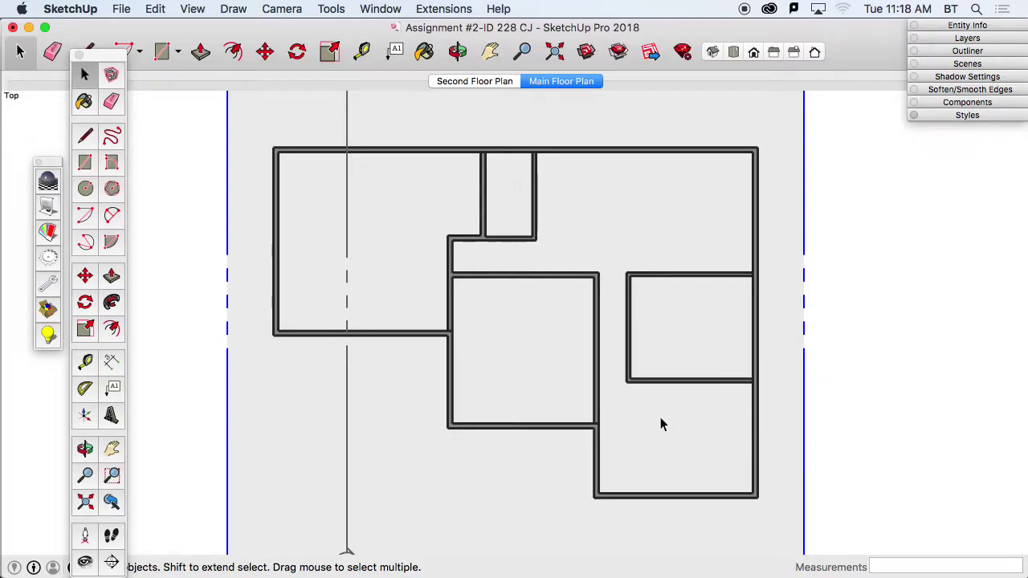
Delete the upper, inactive horizontal section plane above the main floor walls.
middle_click_drag(343, 466, 563, 167)
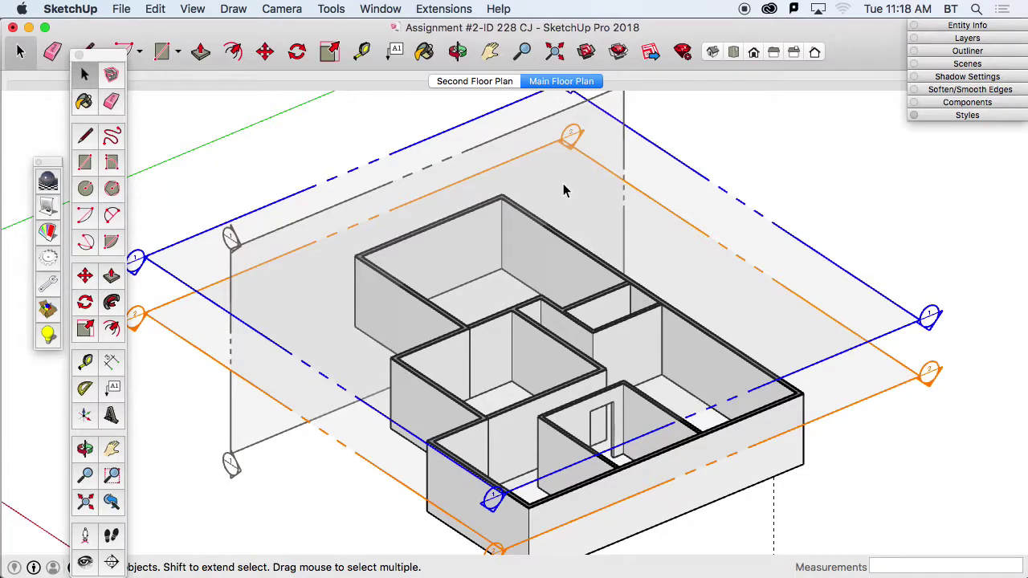
left_click(928, 314)
key("Delete")
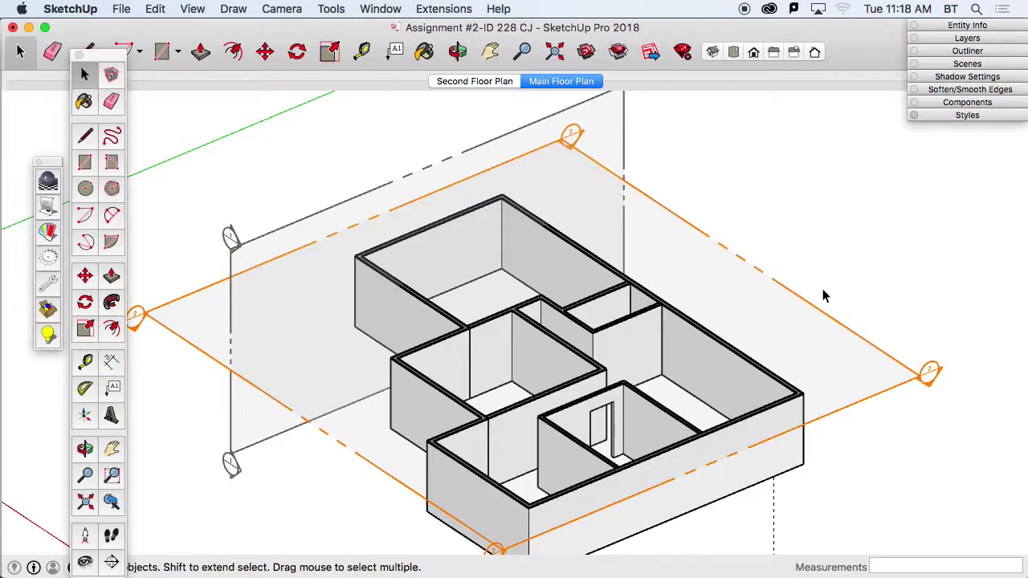
Switch to the Second Floor Plan scene, examine the second-floor walls in 3D and return to the top view.
left_click(484, 83)
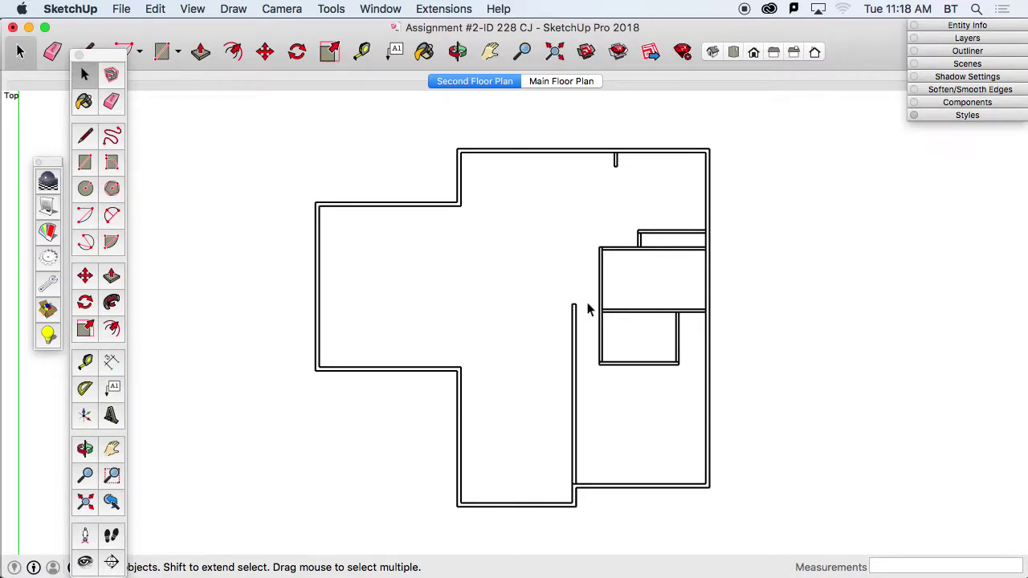
middle_click_drag(533, 377, 609, 237)
scroll(572, 243, "up", 5)
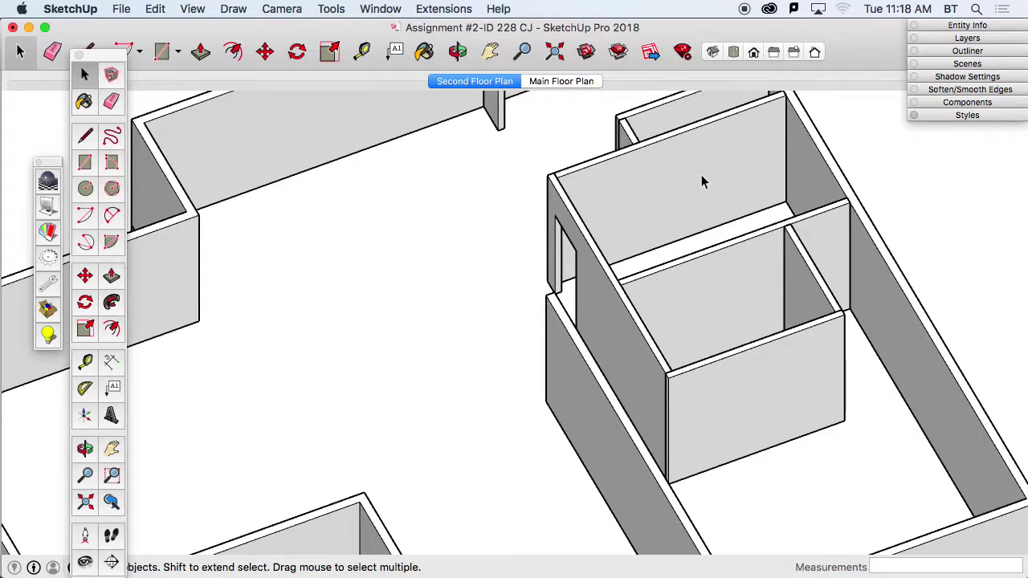
left_click(734, 52)
scroll(628, 341, "up", 2)
scroll(621, 335, "down", 6)
middle_click_drag(475, 225, 498, 192)
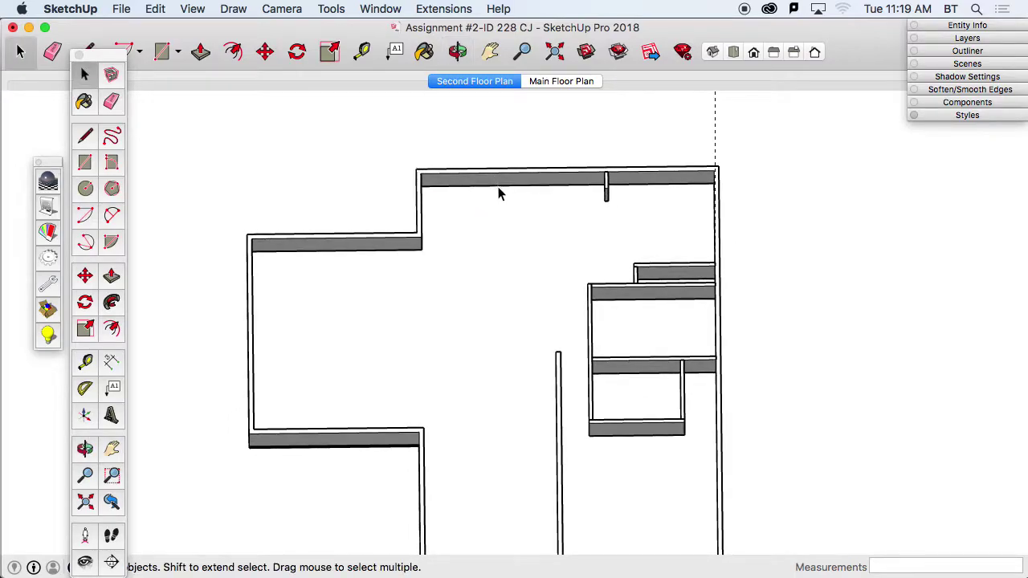
left_click(733, 52)
middle_click_drag(542, 278, 546, 223, "shift")
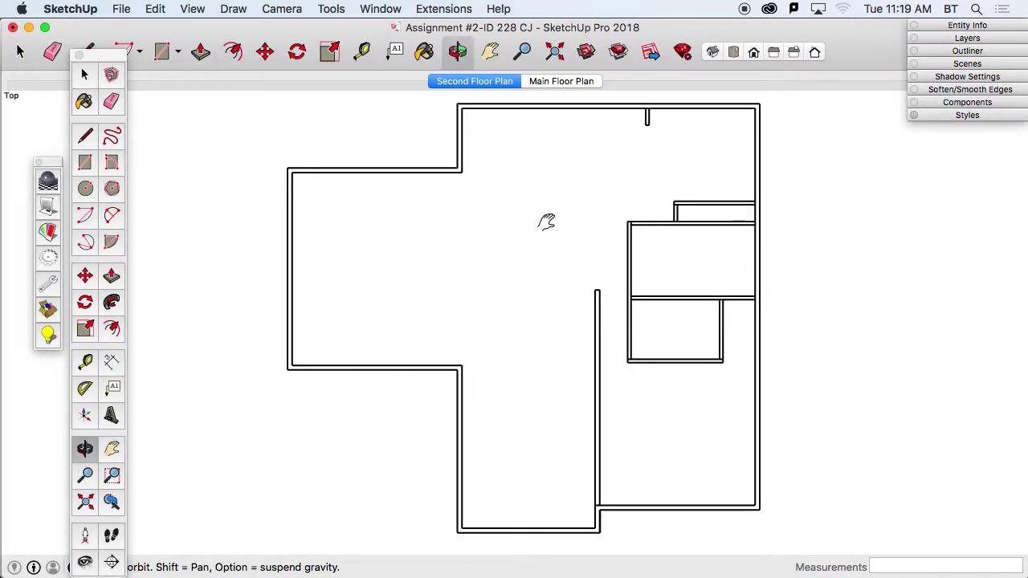
Create a section plane named Second Floor Plan and place it horizontally on the second-floor level.
left_click(331, 9)
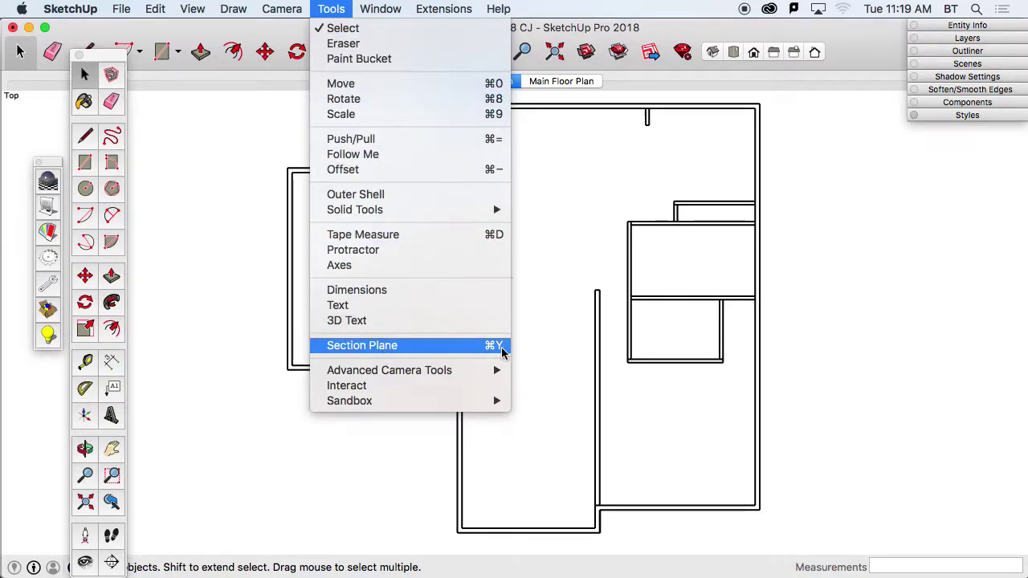
left_click(486, 346)
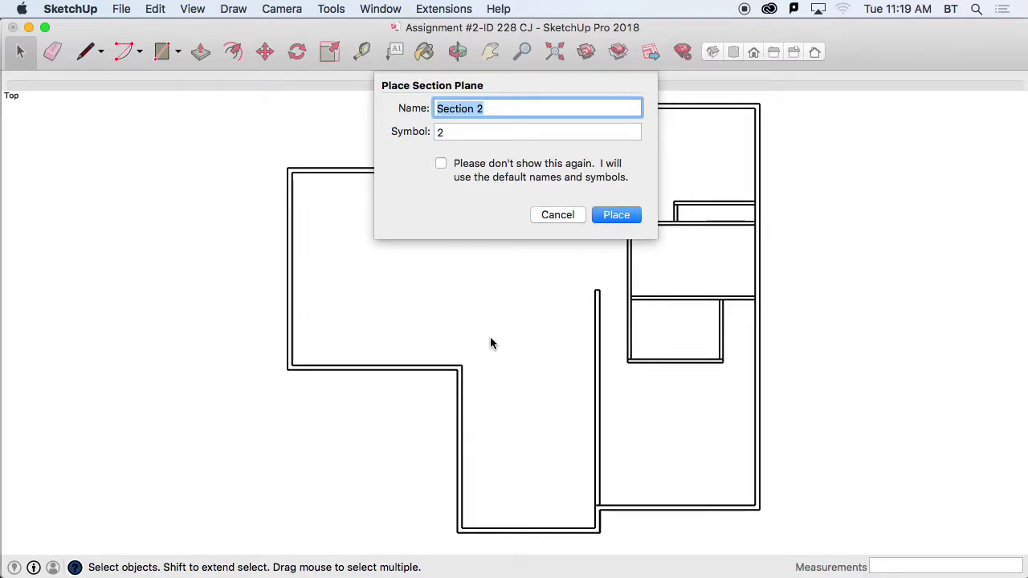
type("Second")
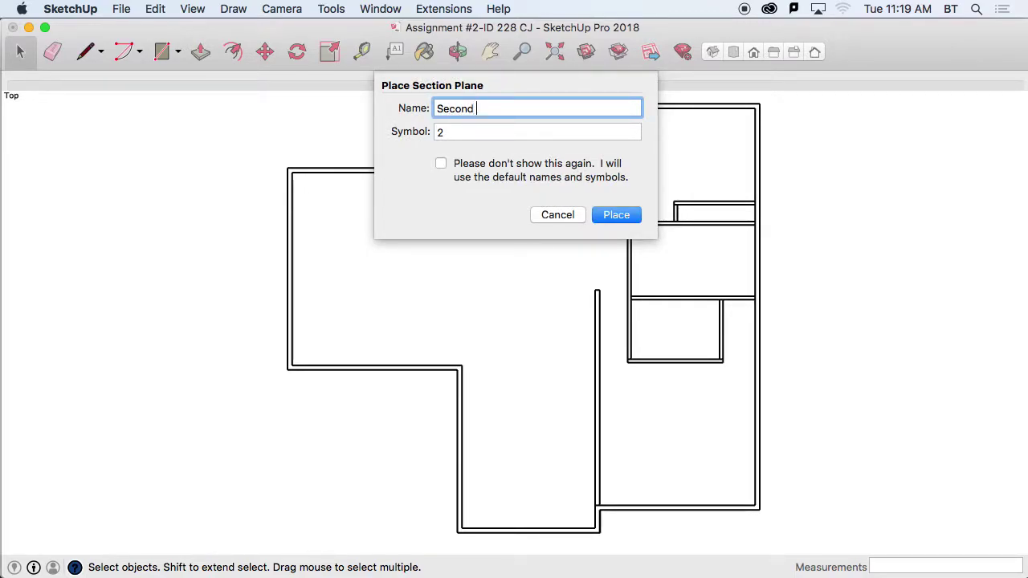
type(" Floor Plan")
left_click(617, 214)
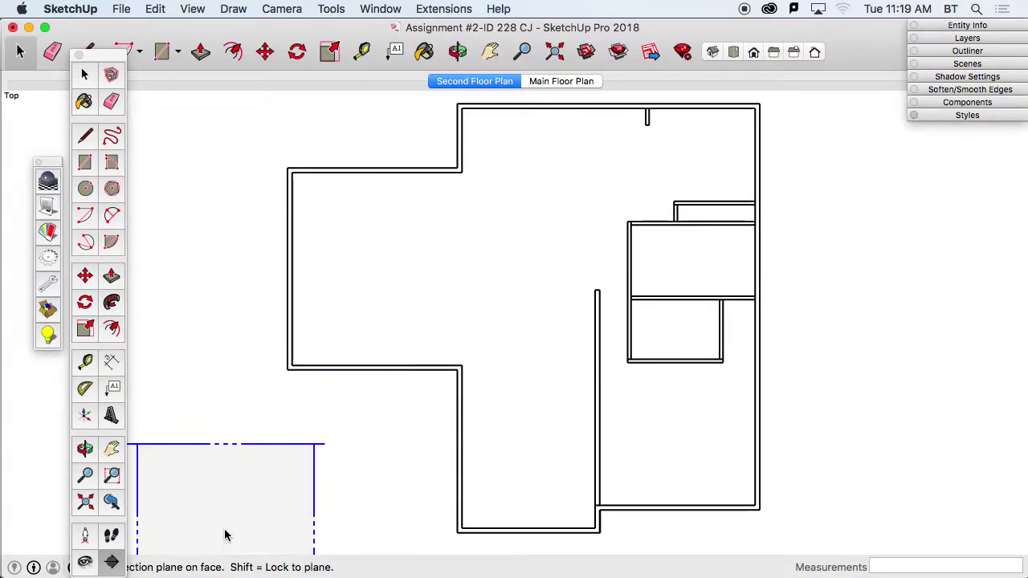
middle_click_drag(271, 442, 507, 170)
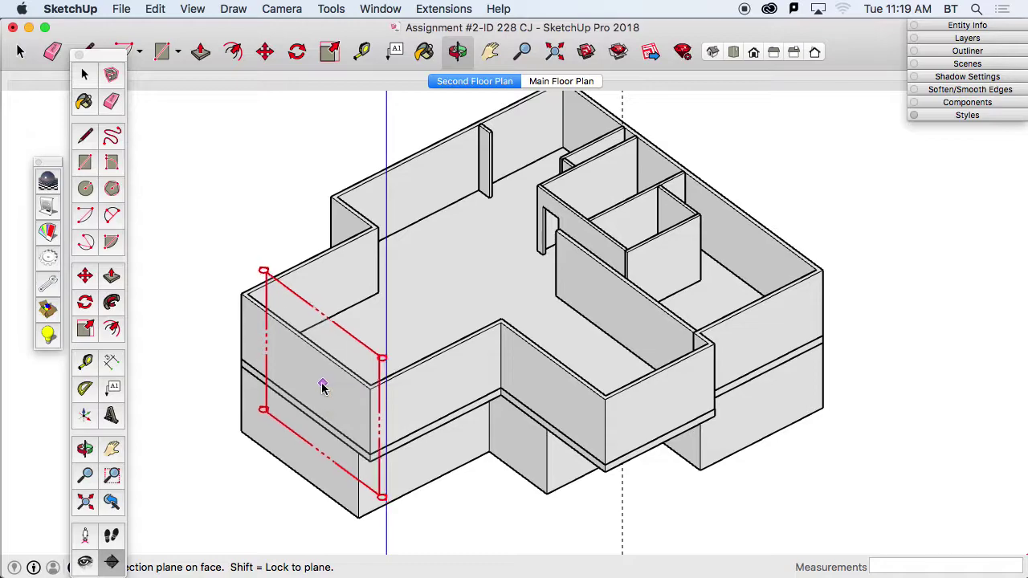
left_click(500, 224)
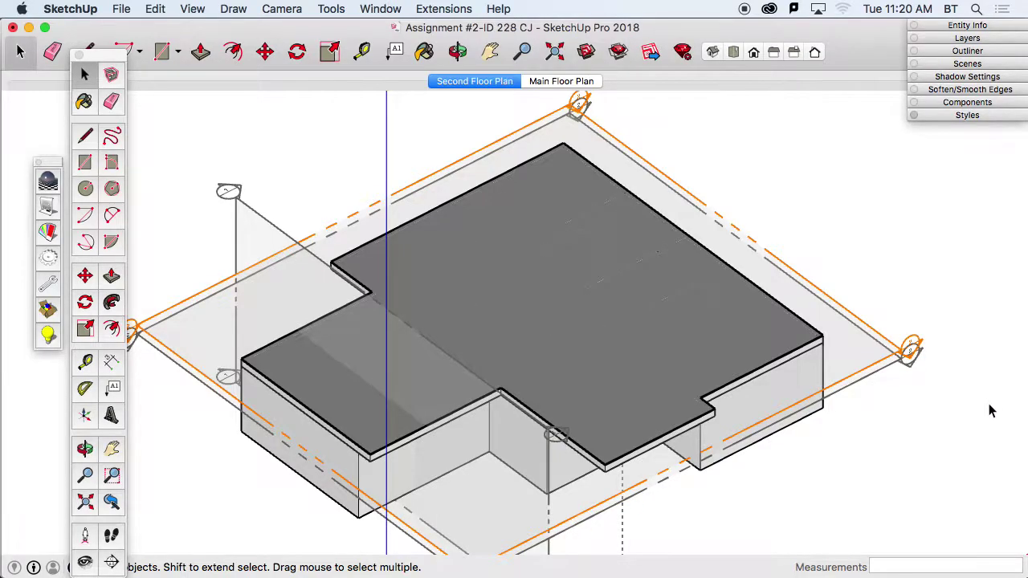
Raise the new active section plane vertically by about 5' 3 3/4" so it cuts through the second-floor walls.
scroll(900, 356, "up", 5)
scroll(692, 334, "down", 10)
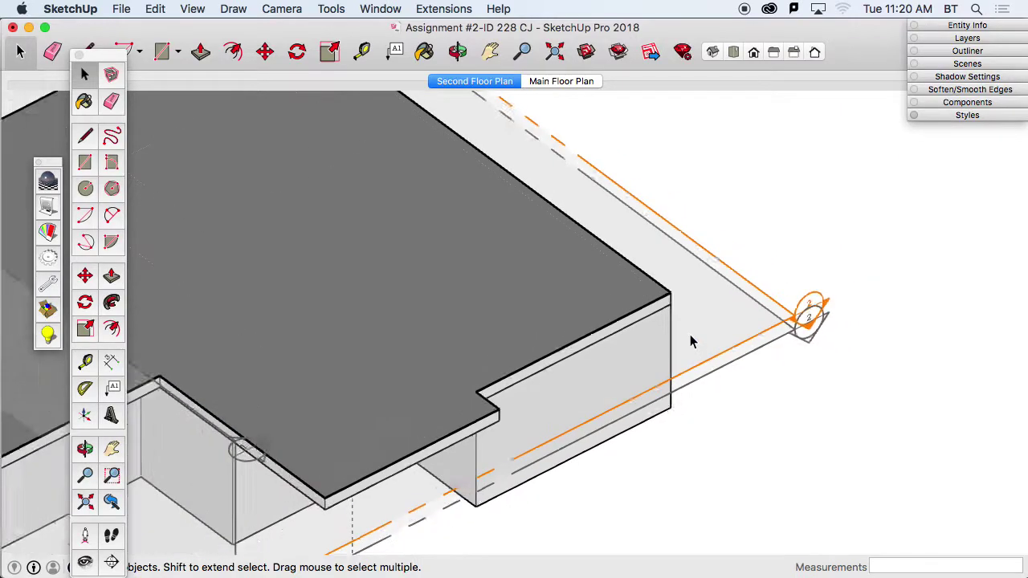
scroll(699, 339, "down", 2)
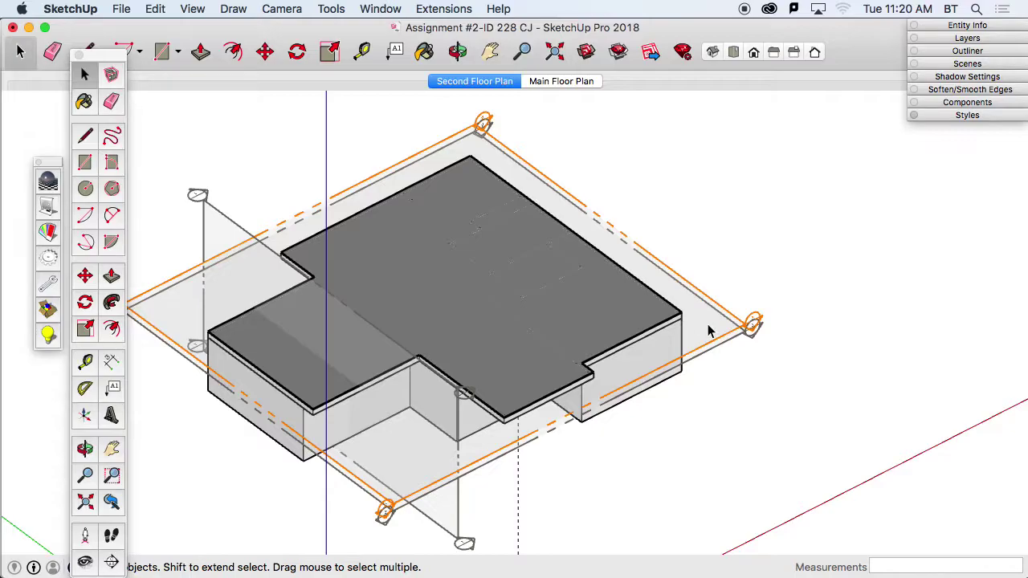
key("m")
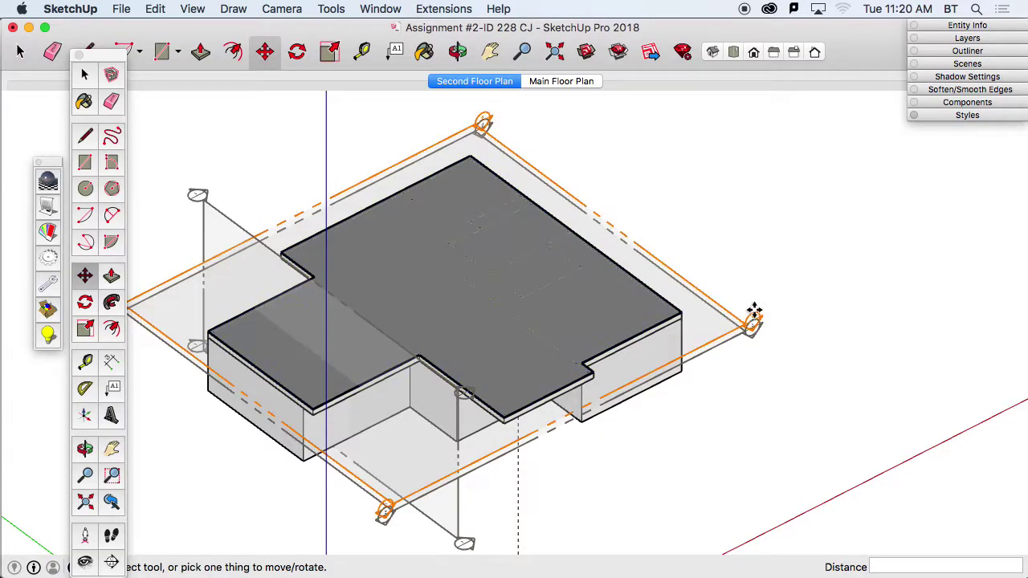
left_click(743, 324)
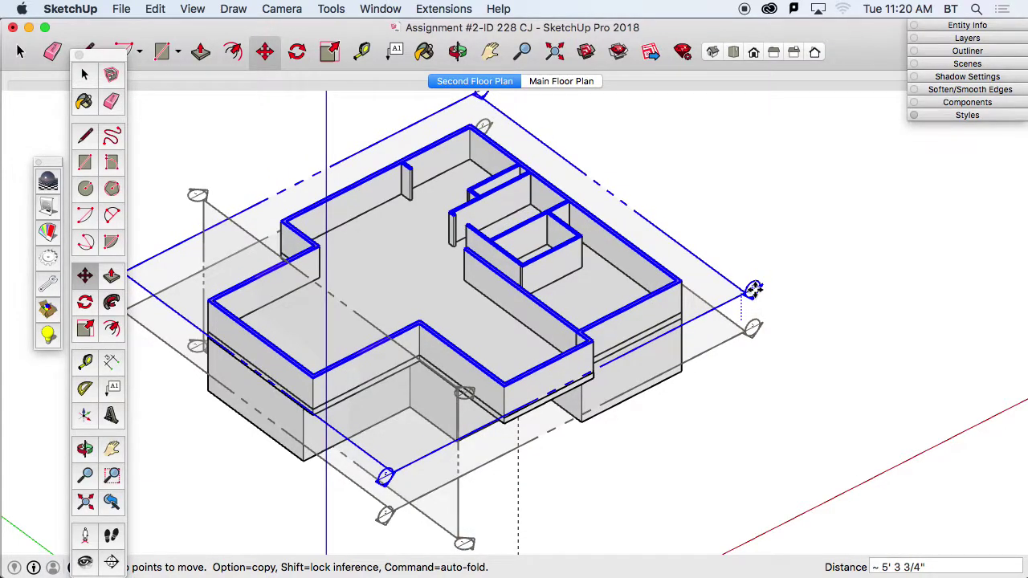
left_click(754, 289)
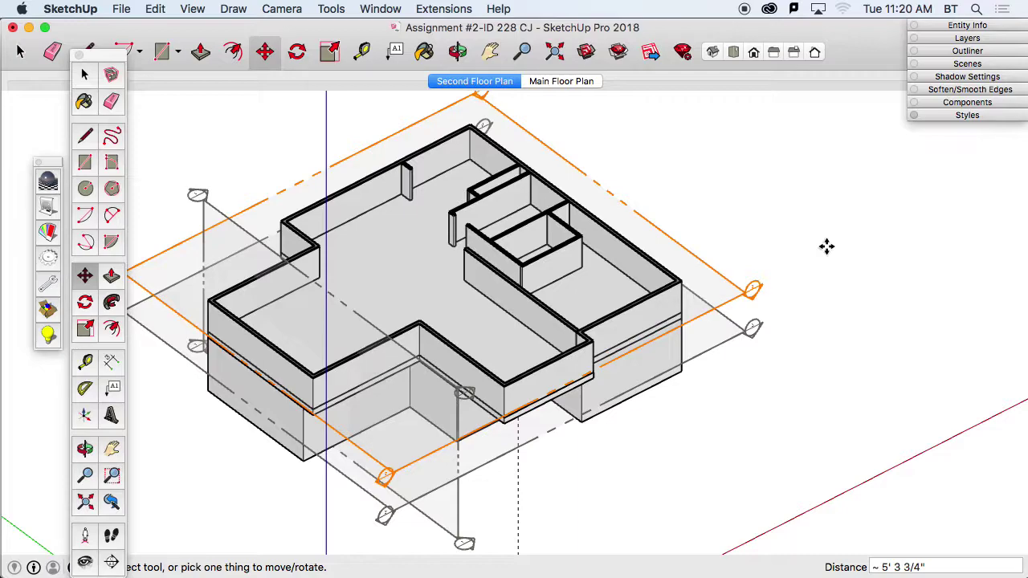
Hide the vertical section plane and the lower horizontal section plane, and return to the top view.
left_click(733, 52)
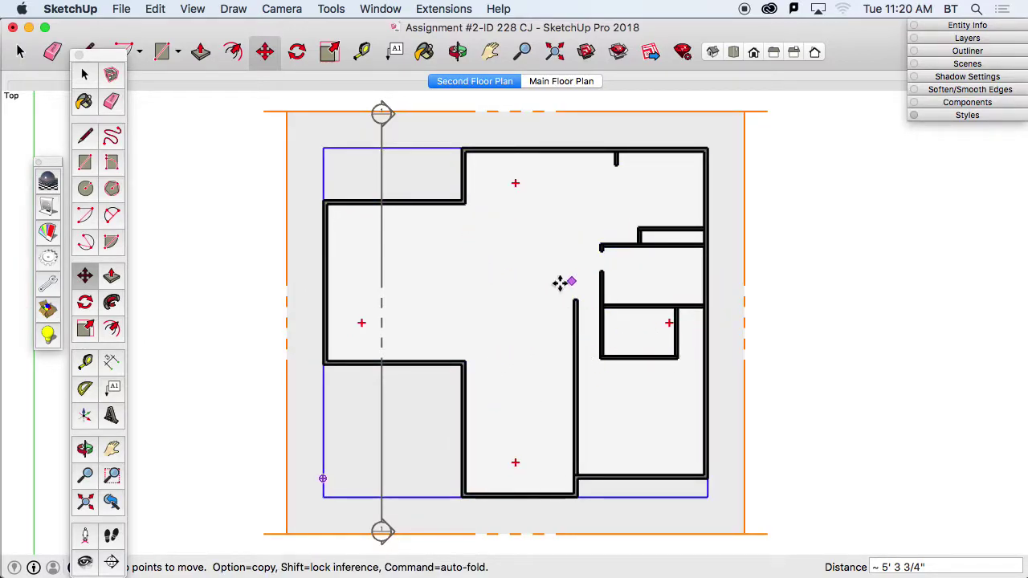
middle_click_drag(392, 493, 468, 490)
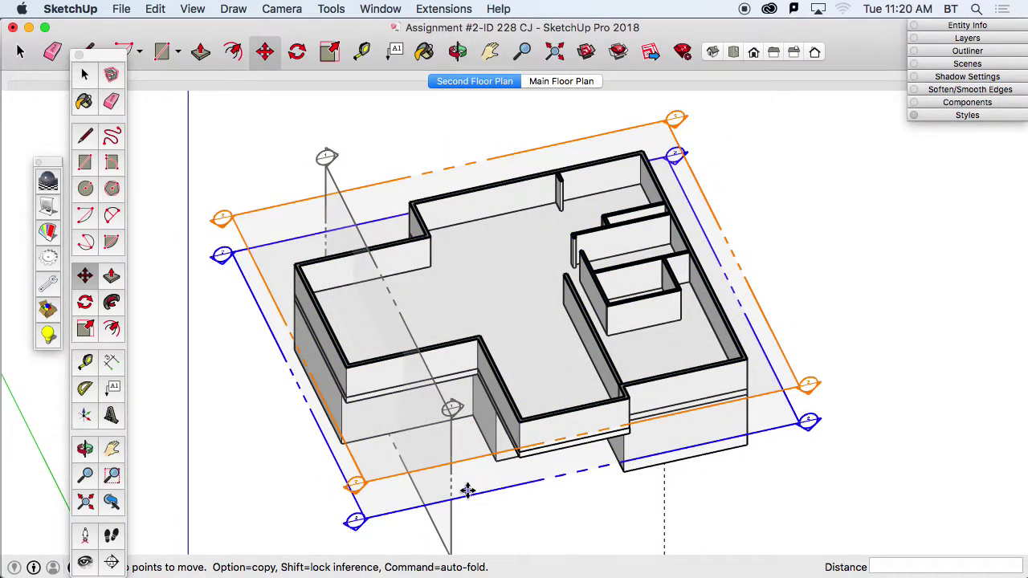
key("space")
left_click(449, 530)
right_click(449, 528)
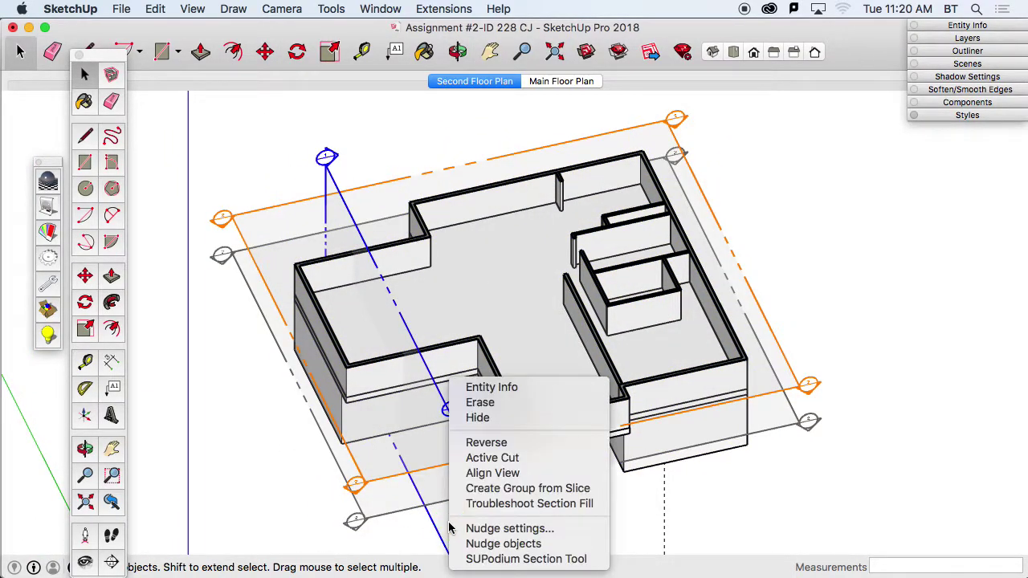
left_click(477, 418)
left_click(465, 499)
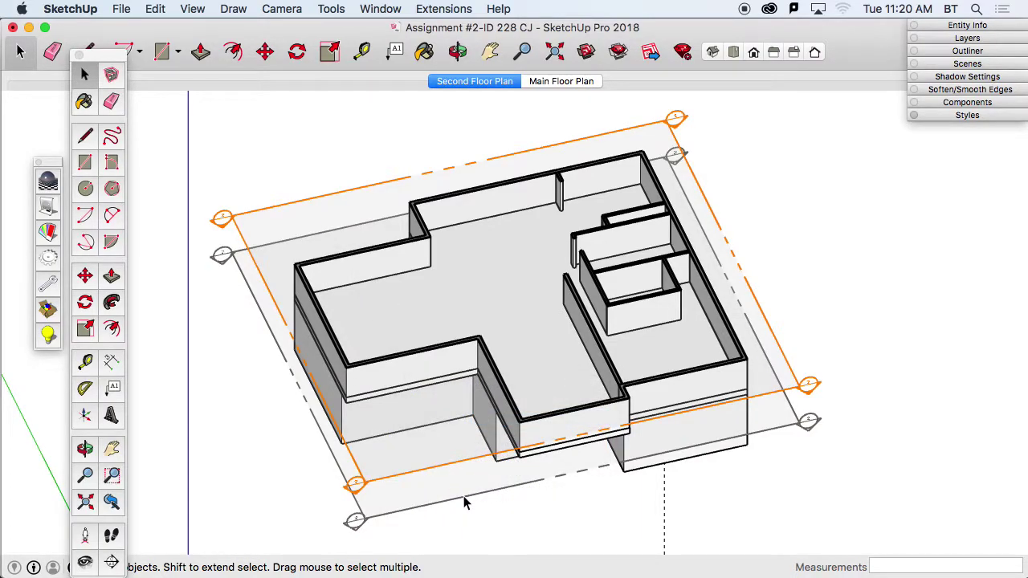
right_click(464, 500)
left_click(490, 415)
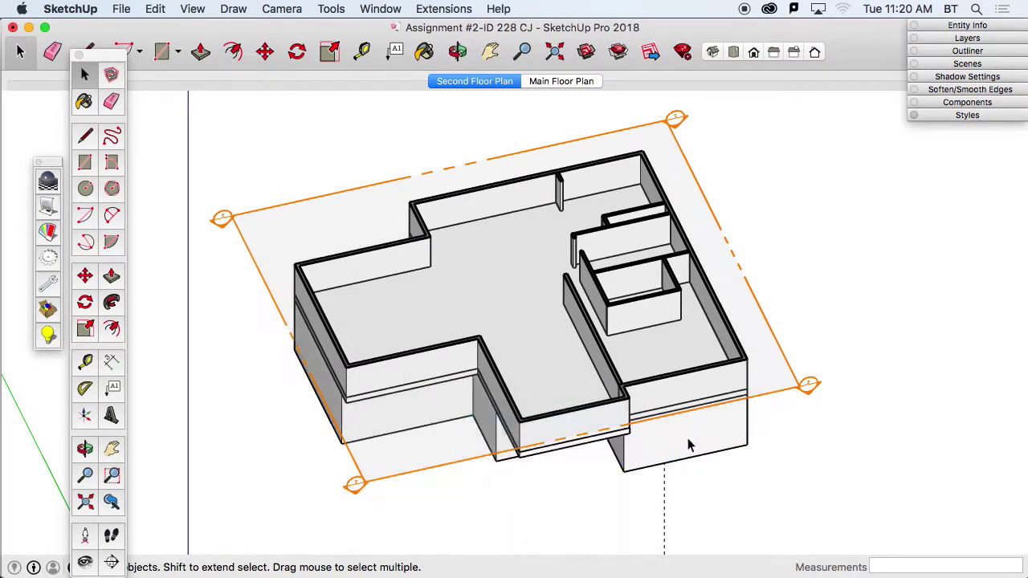
left_click(733, 52)
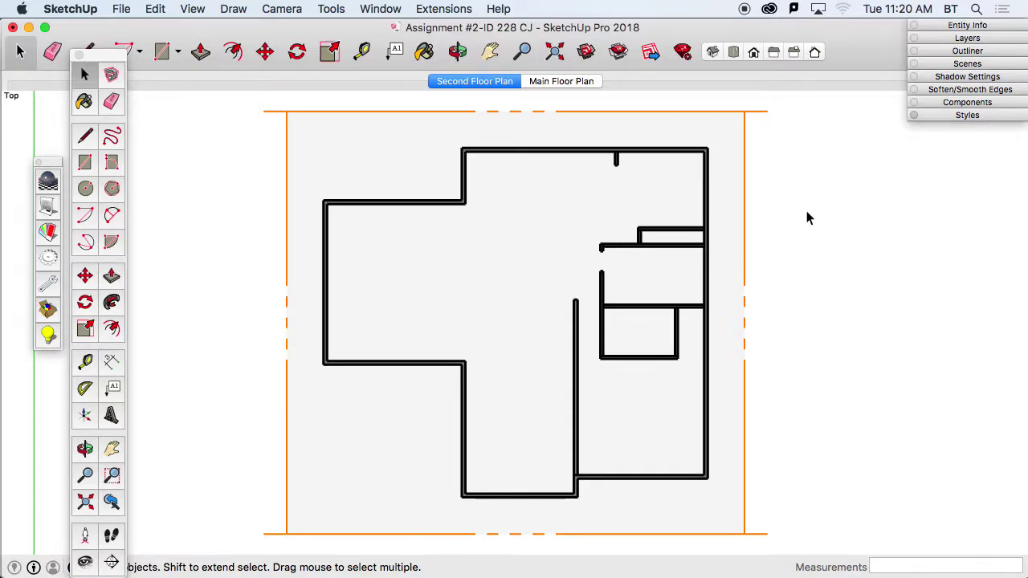
Delete the Second Floor Plan scene and activate the Main Floor Plan scene.
left_click(949, 65)
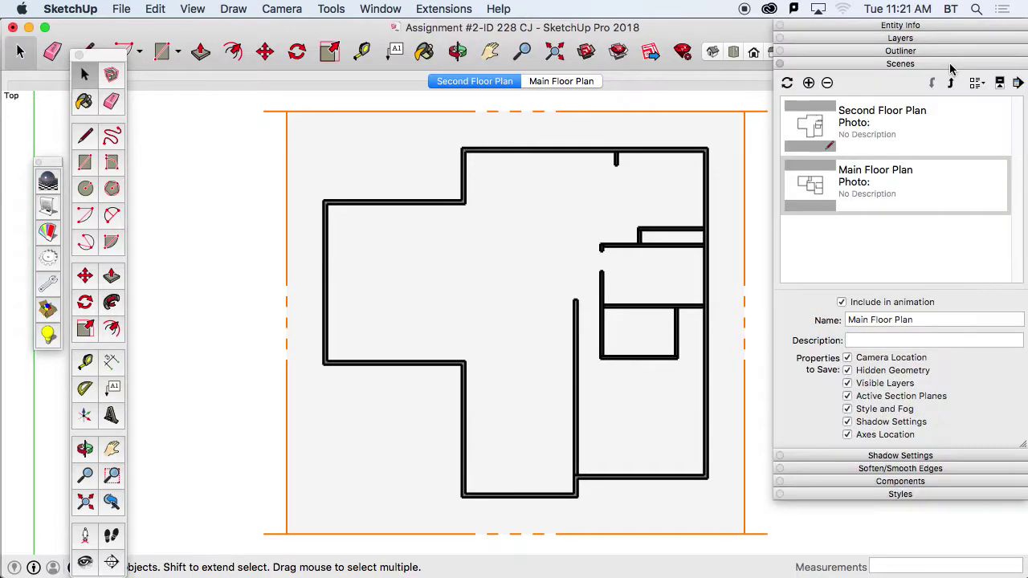
left_click(856, 127)
right_click(844, 119)
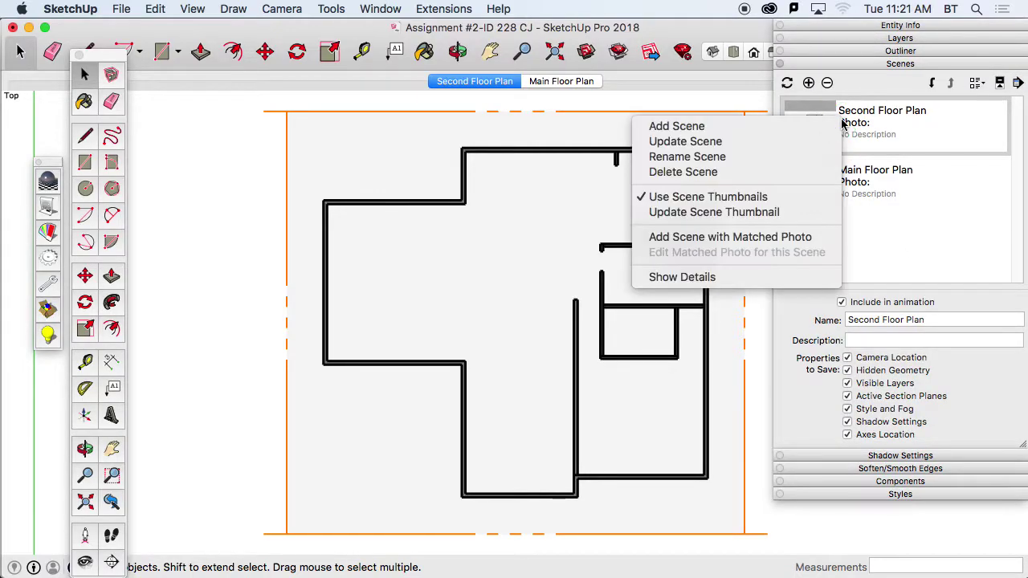
left_click(768, 175)
left_click(931, 128)
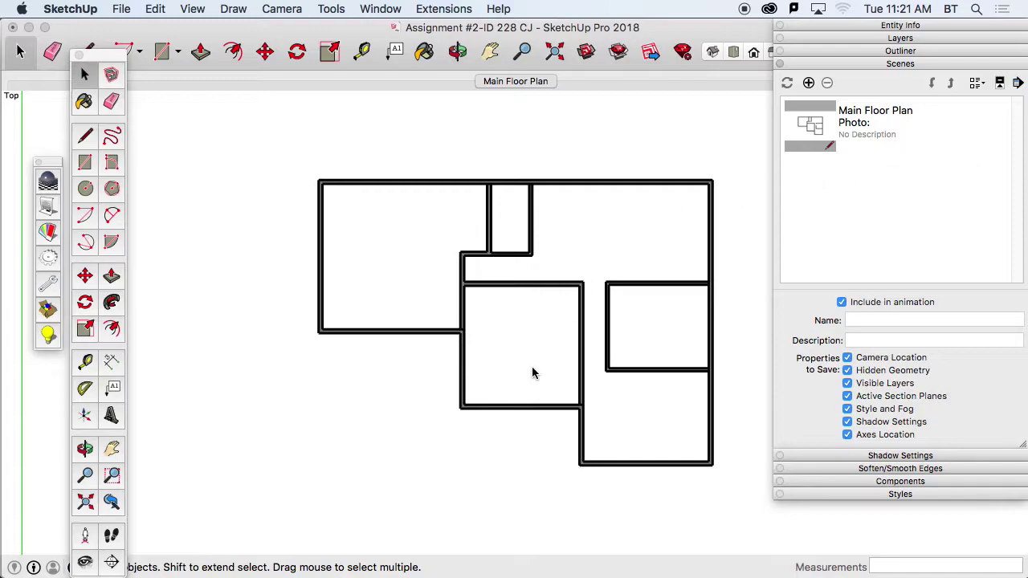
Turn on the display of section planes for the main floor model in a 3D view.
middle_click(292, 365)
left_click(379, 360)
middle_click_drag(360, 381, 490, 179)
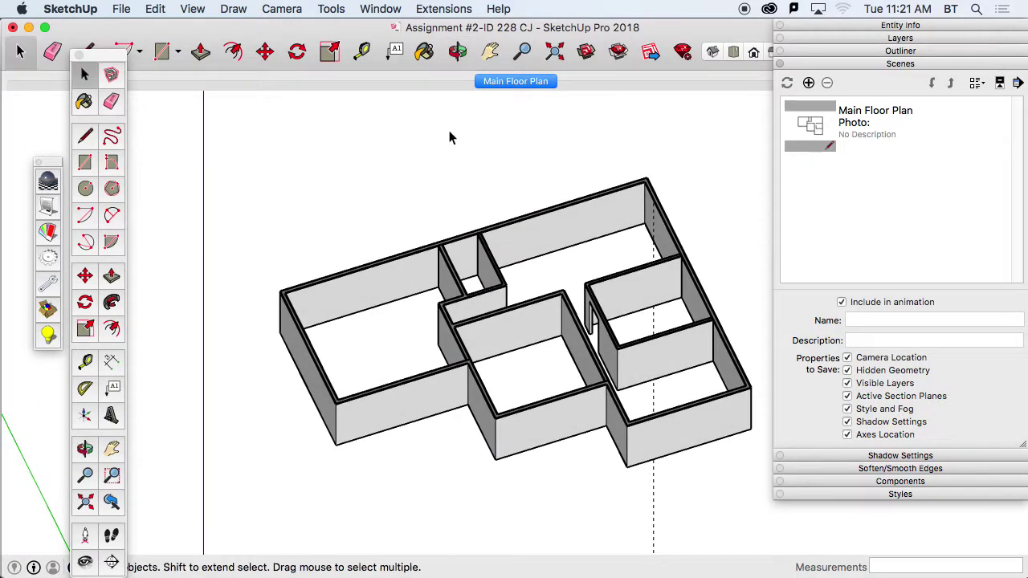
left_click(193, 10)
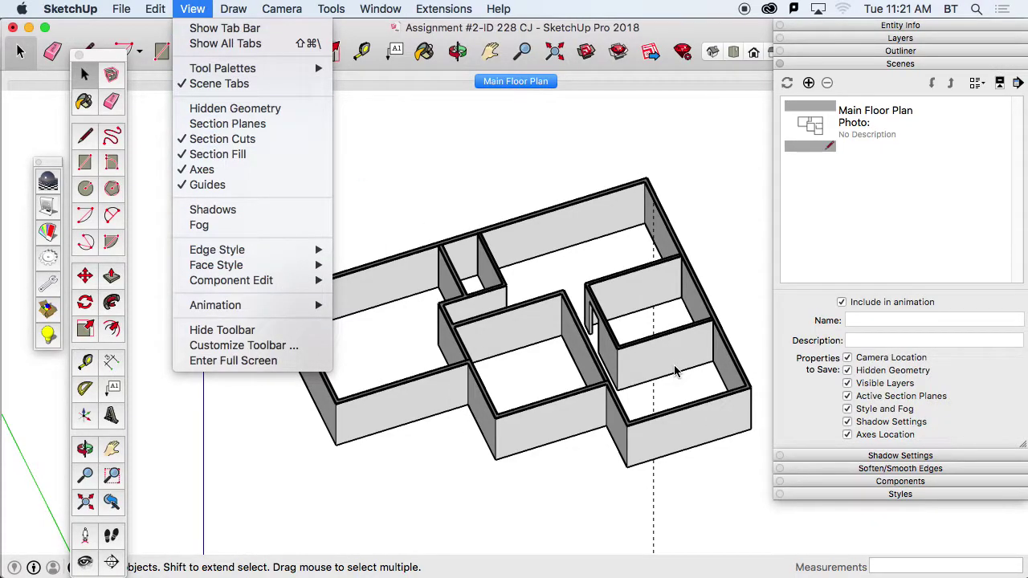
left_click(192, 129)
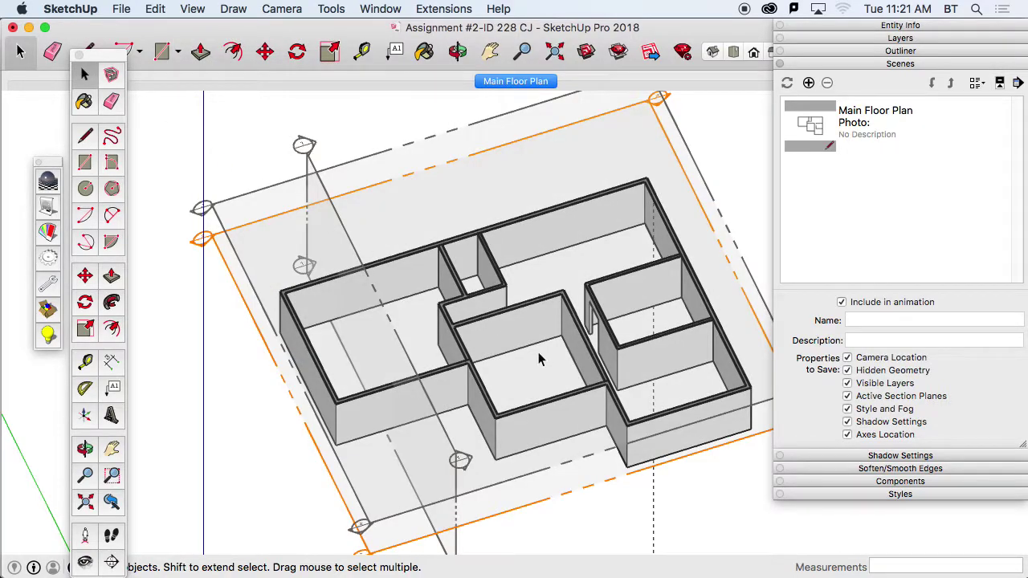
Move the upper, inactive horizontal section plane up by about 3' 1 9/16".
middle_click_drag(514, 416, 500, 335)
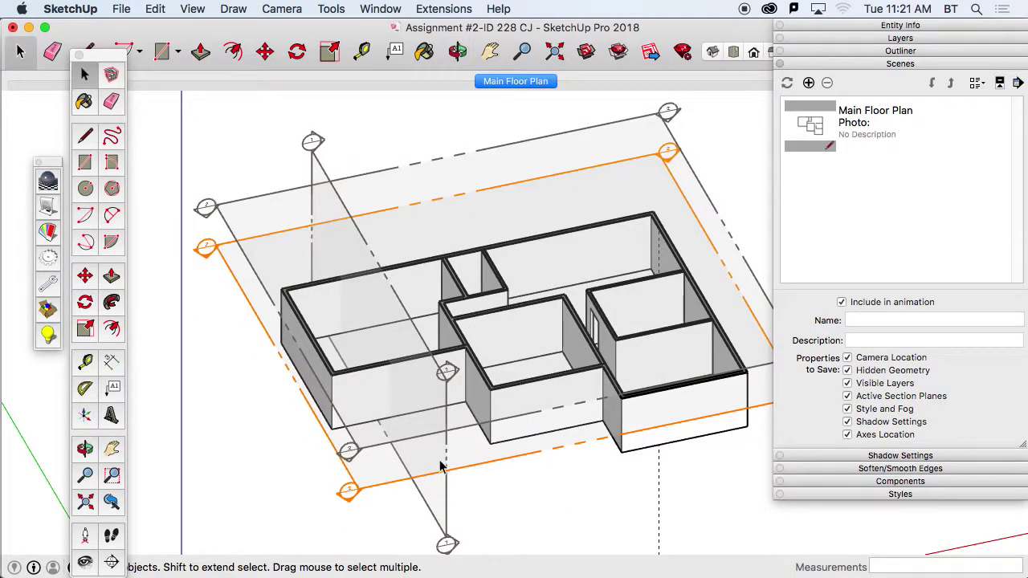
left_click(357, 452)
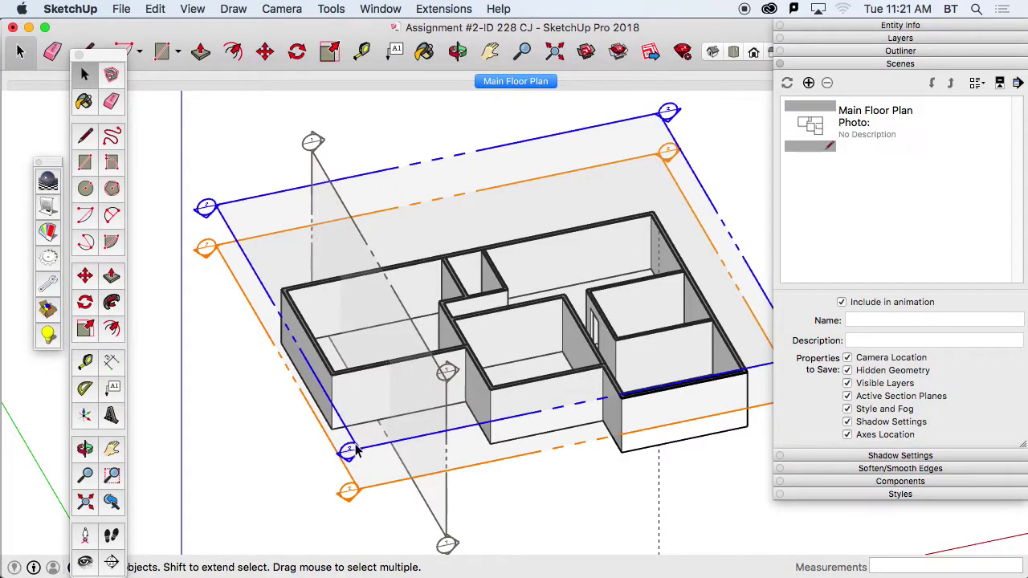
left_click_drag(356, 446, 358, 414)
left_click(351, 446)
key("m")
mouse_move(217, 203)
left_mouse_down()
mouse_move(221, 176)
mouse_move(224, 187)
left_mouse_up()
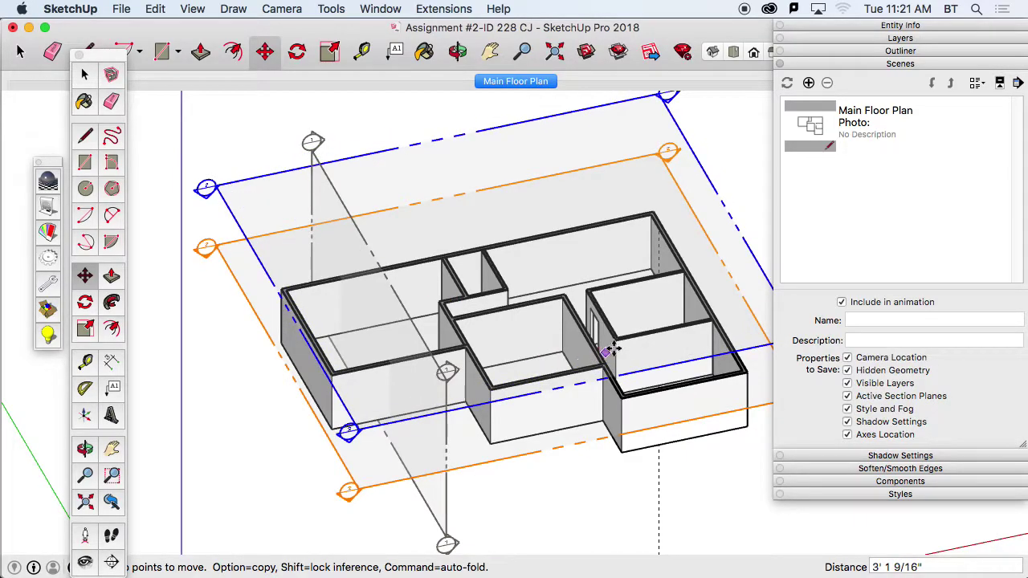
Make Second Floor the current layer and move the active horizontal section plane a short distance down through the main floor walls.
left_click(857, 40)
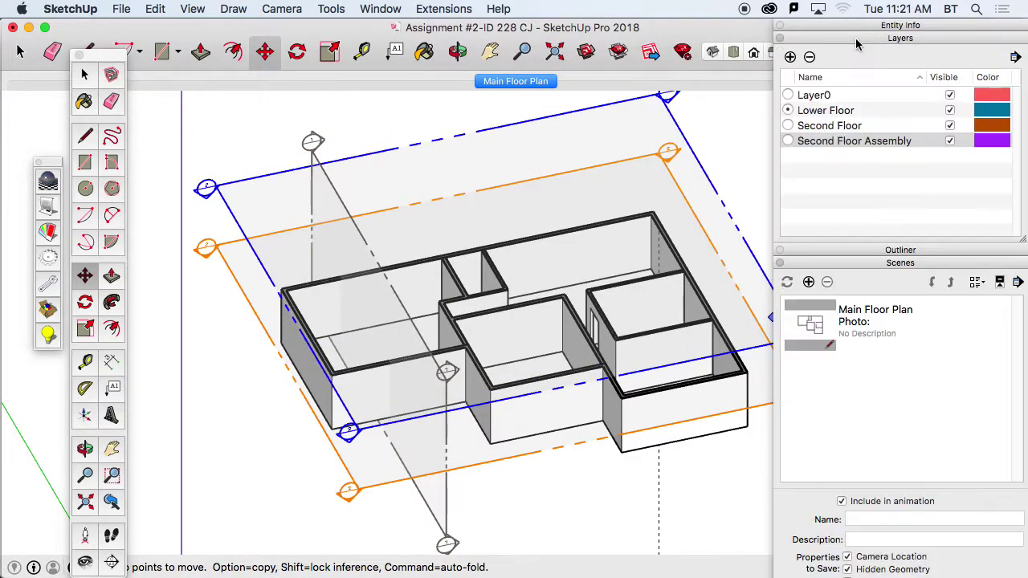
left_click(788, 126)
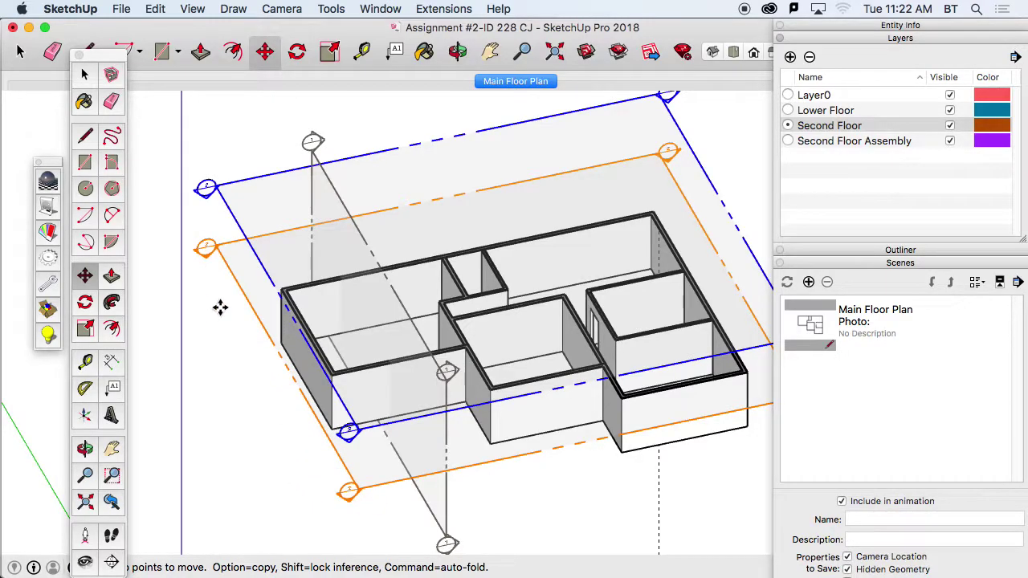
key("space")
left_click(229, 277)
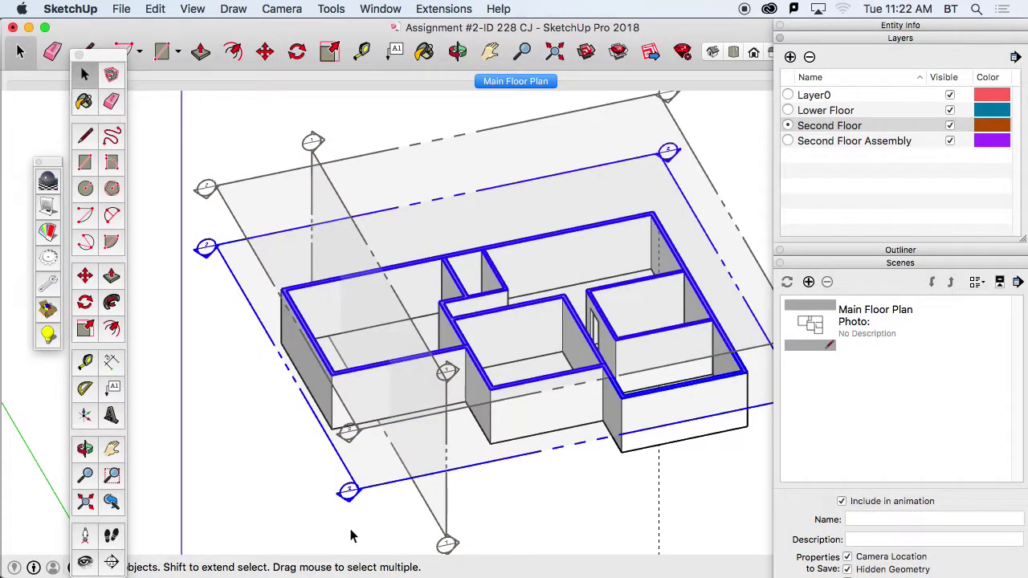
key("m")
mouse_move(350, 488)
left_mouse_down()
mouse_move(349, 474)
mouse_move(349, 506)
left_mouse_up()
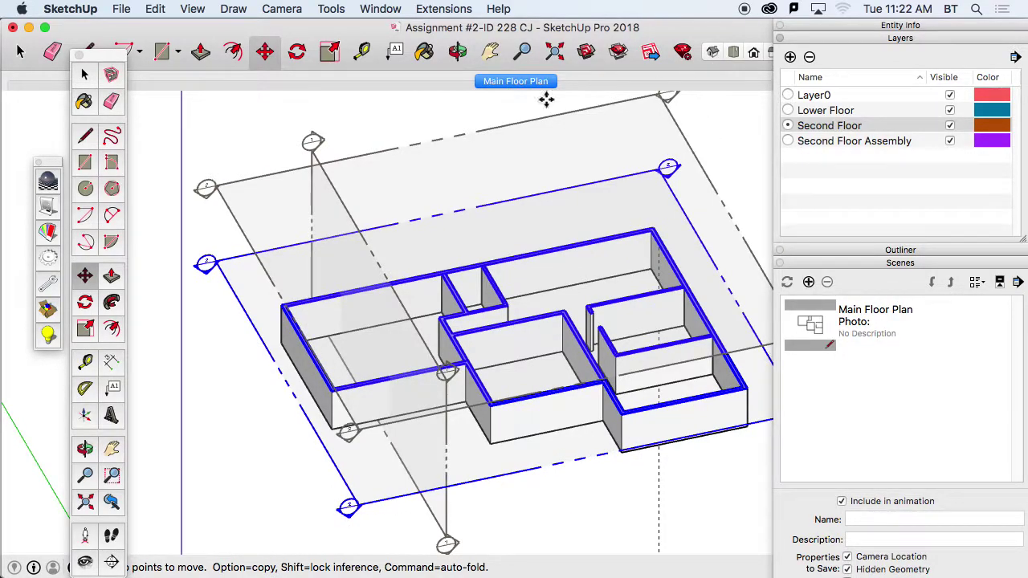
key("space")
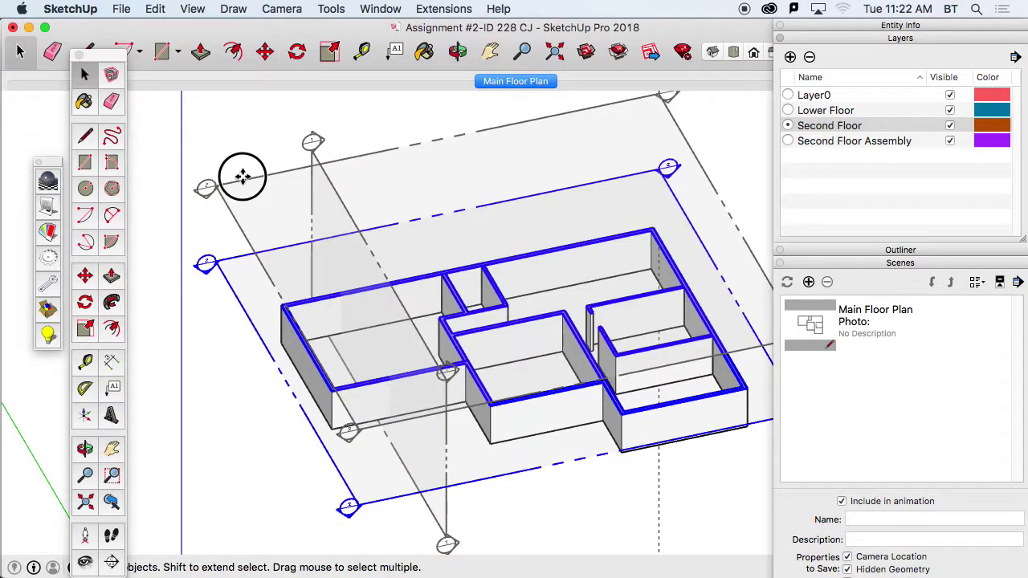
Hide the upper inactive horizontal section plane and the vertical section plane.
left_click(245, 184)
left_click(229, 189)
right_click(224, 186)
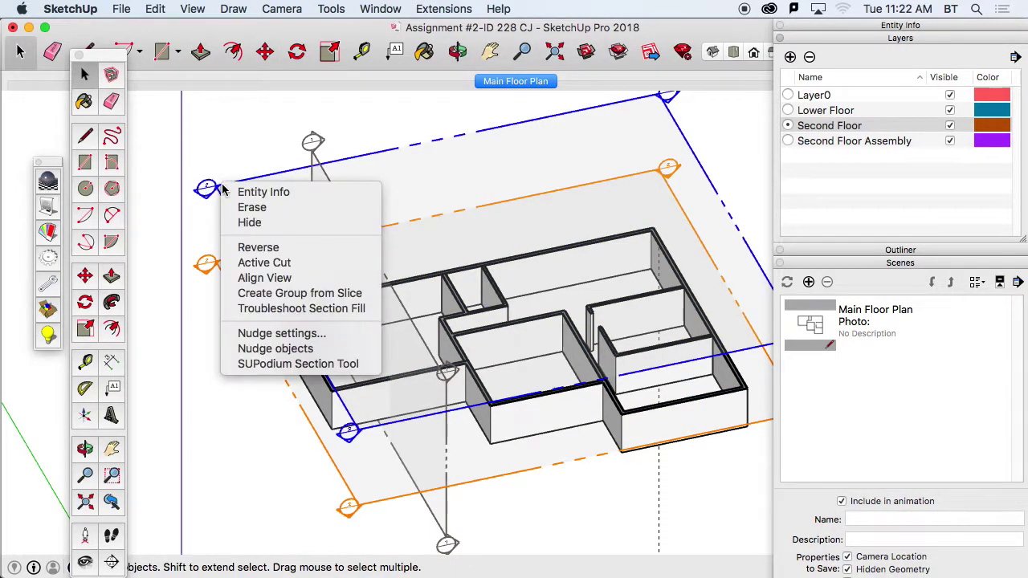
left_click(250, 223)
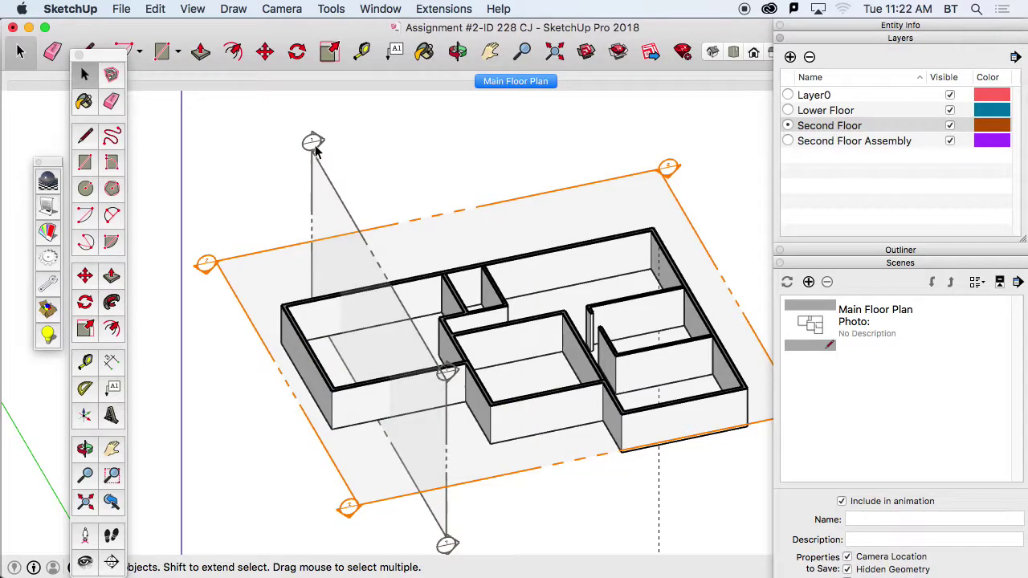
left_click(313, 148)
right_click(314, 144)
left_click(343, 182)
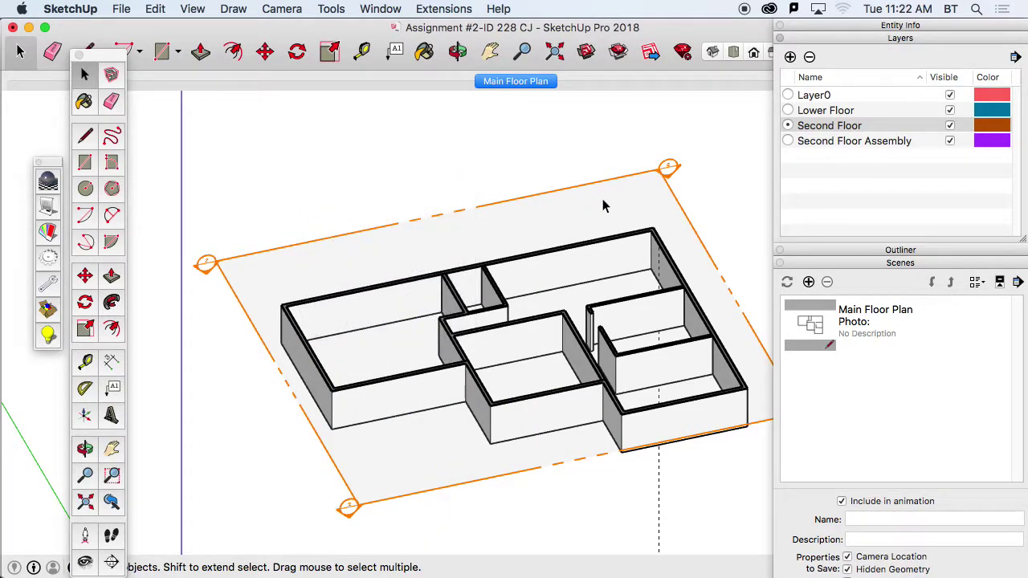
Switch to the top view and add a new scene without saving the style changes.
left_click(206, 265)
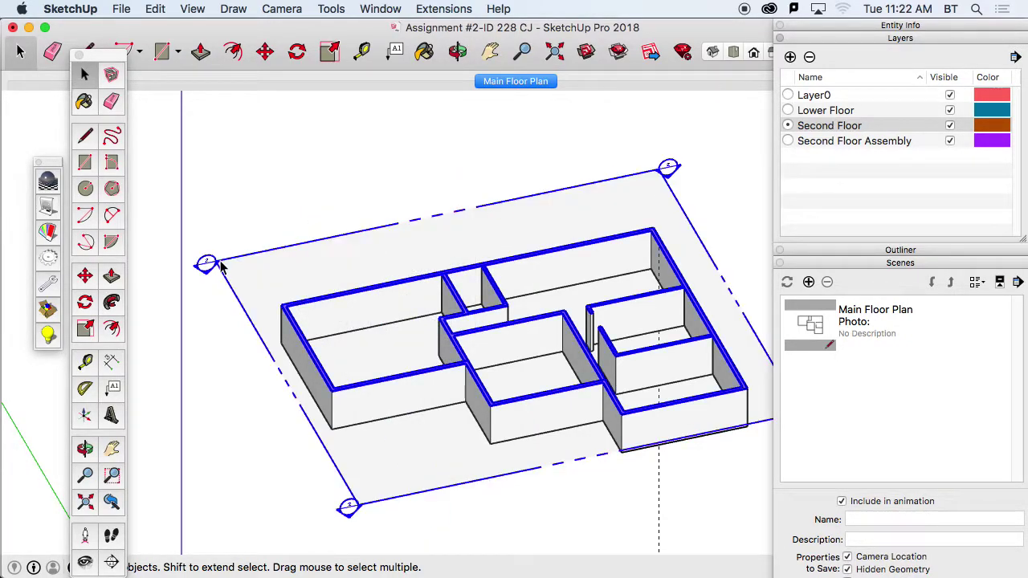
right_click(209, 263)
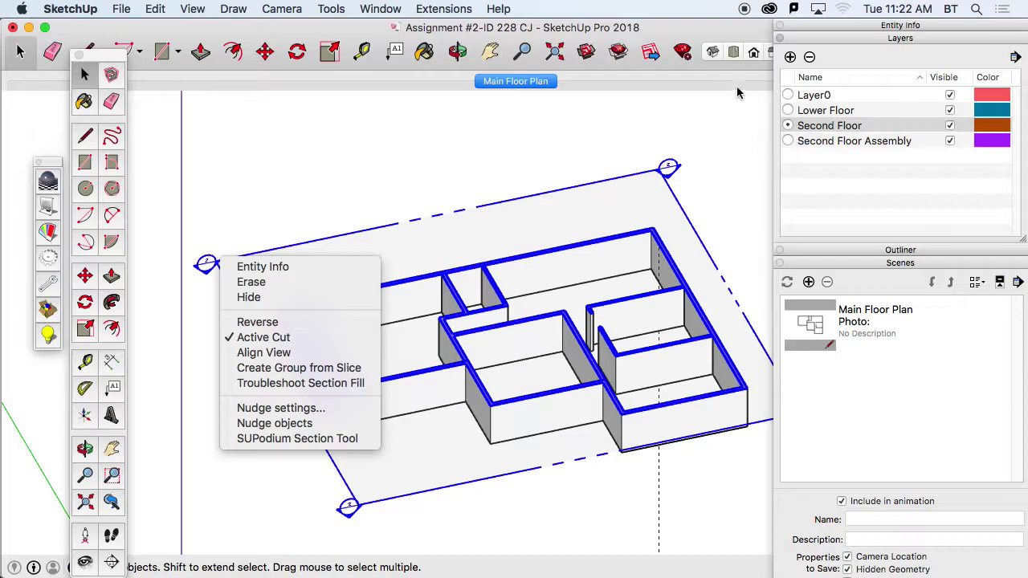
left_click(734, 54)
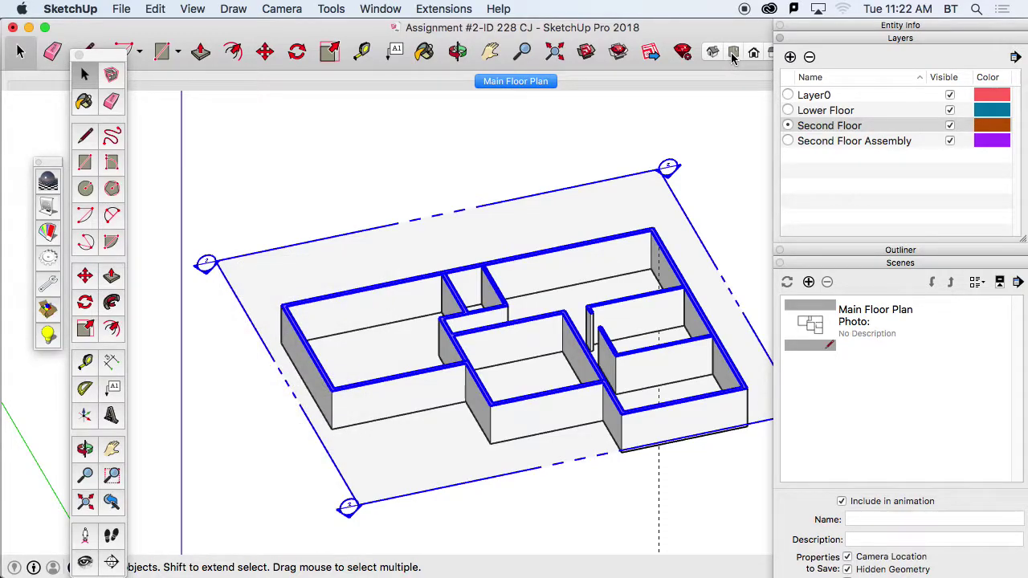
left_click(733, 55)
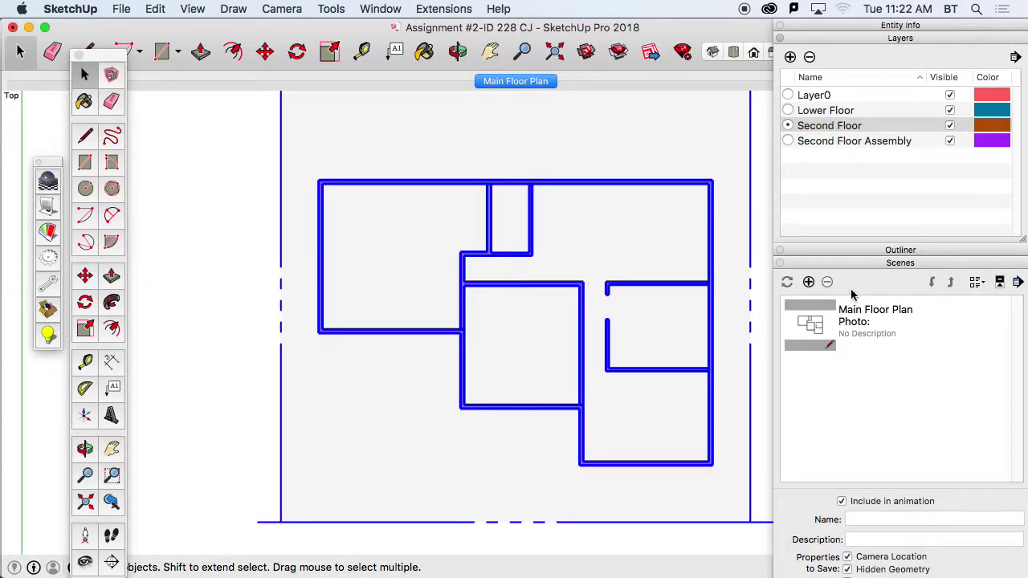
left_click(809, 283)
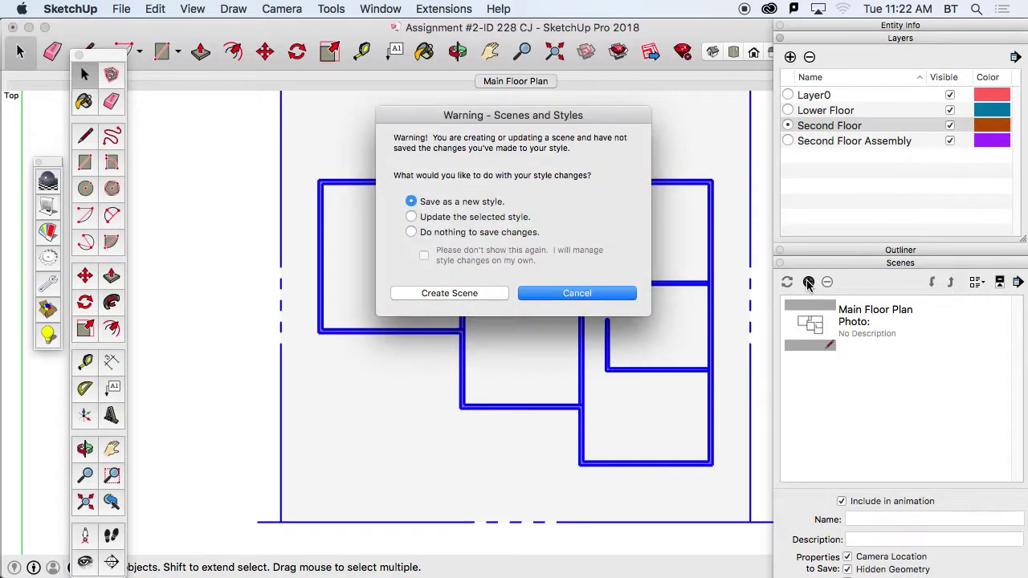
left_click(411, 232)
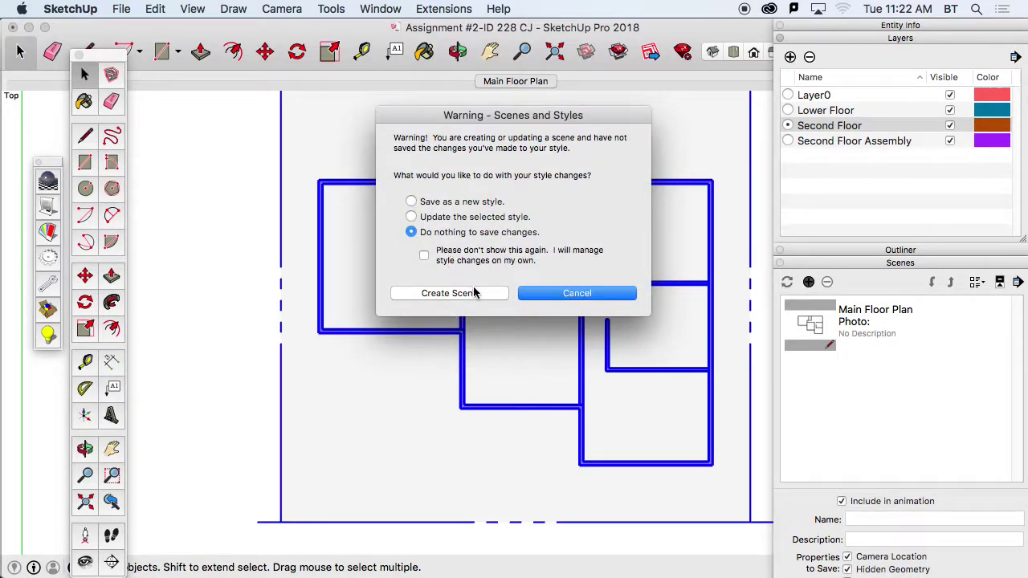
left_click(472, 293)
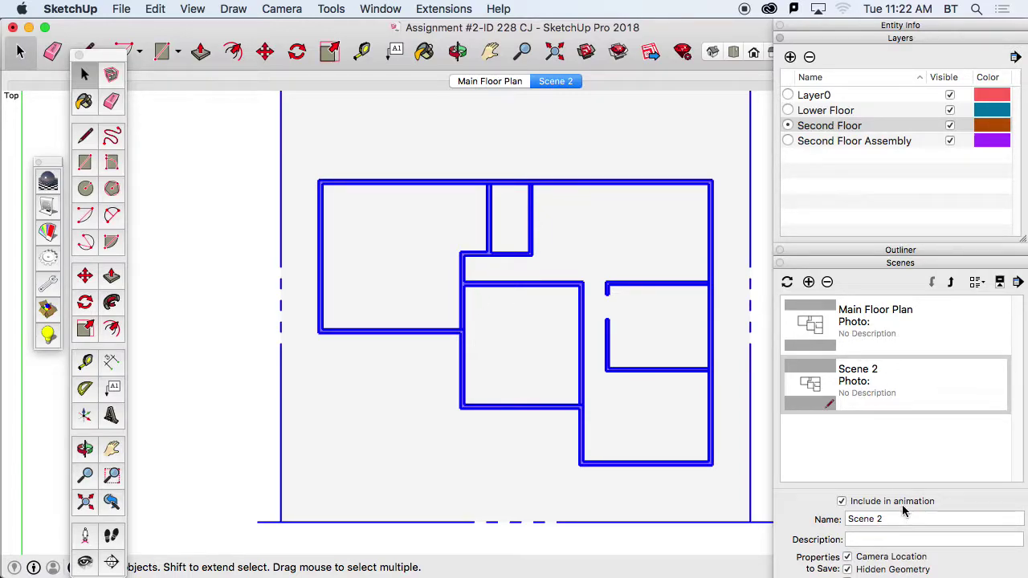
Rename the new scene Main Floor Plan #2, and compare it with the Main Floor Plan scene.
left_click(863, 38)
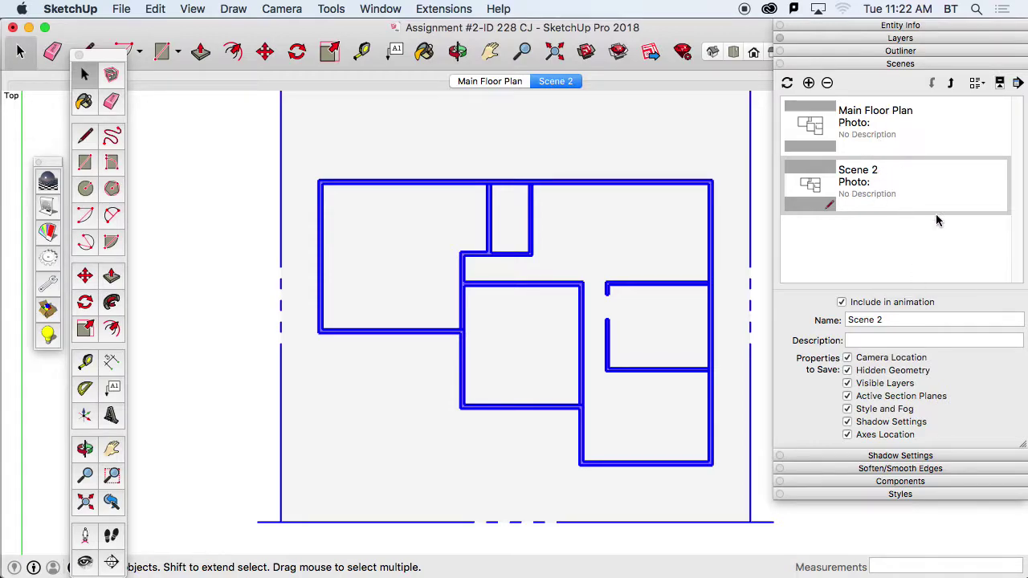
left_click(857, 143)
left_click(857, 183)
left_click(850, 320)
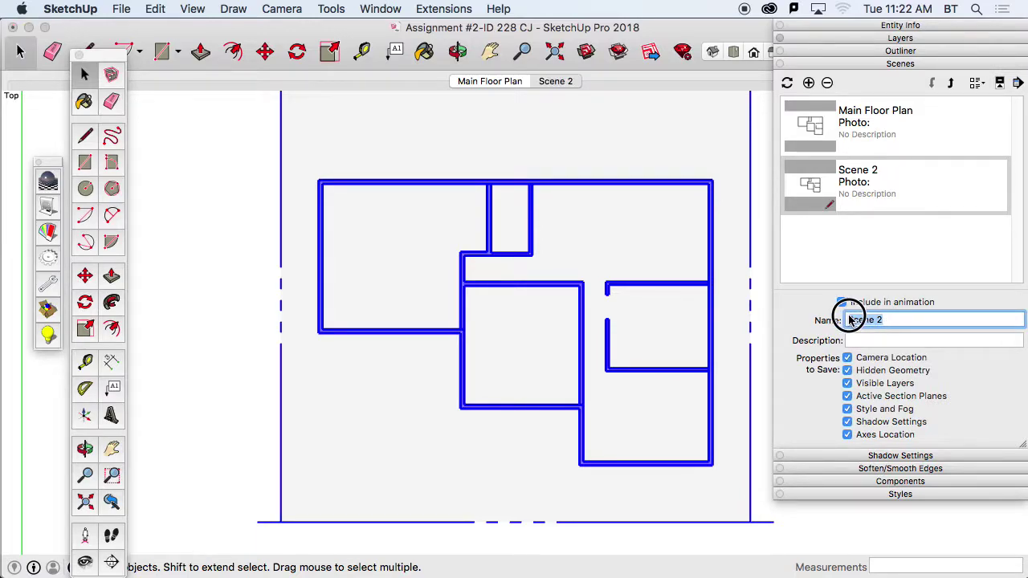
type("Main Floor Plan #2")
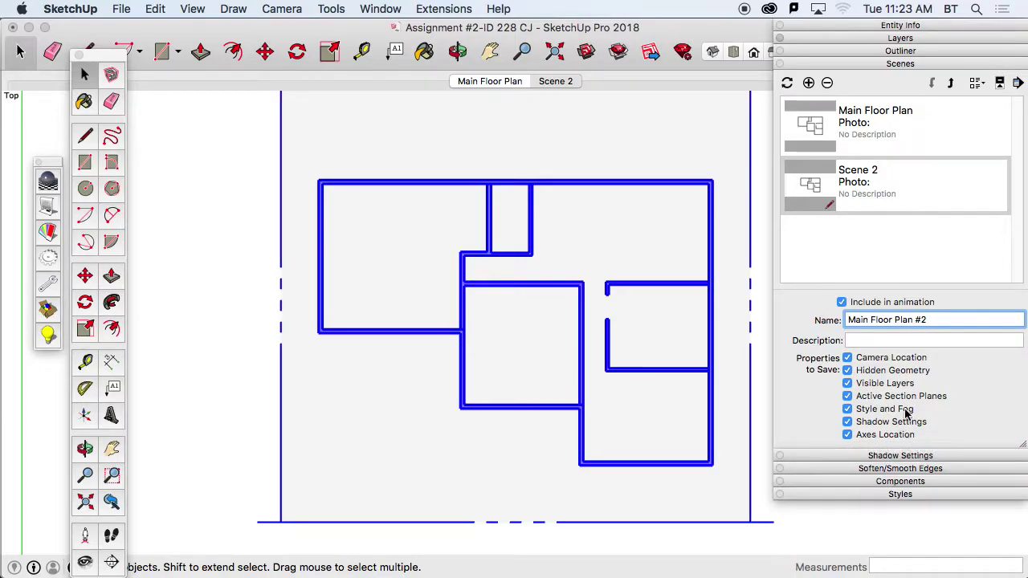
left_click(931, 341)
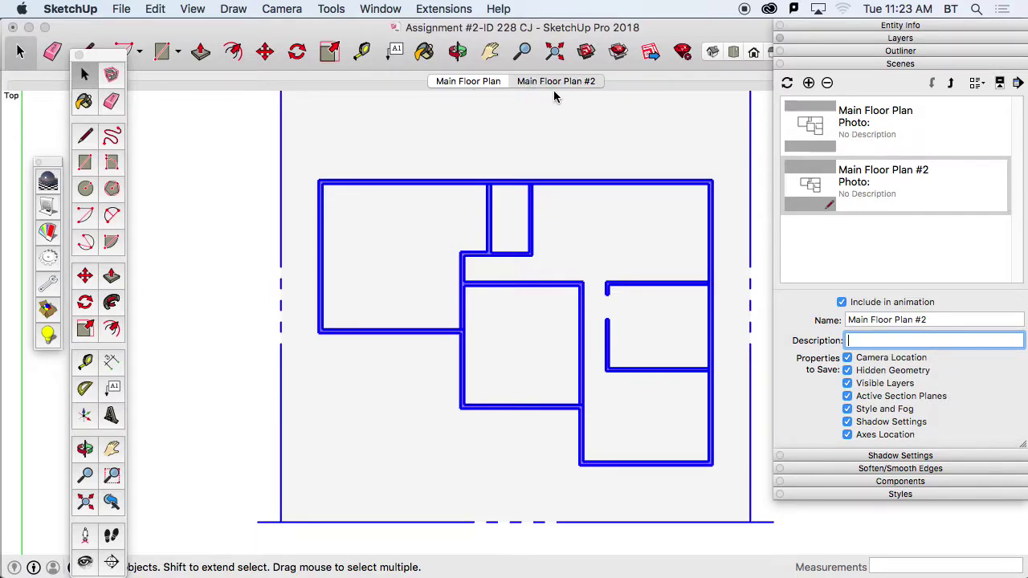
left_click(480, 83)
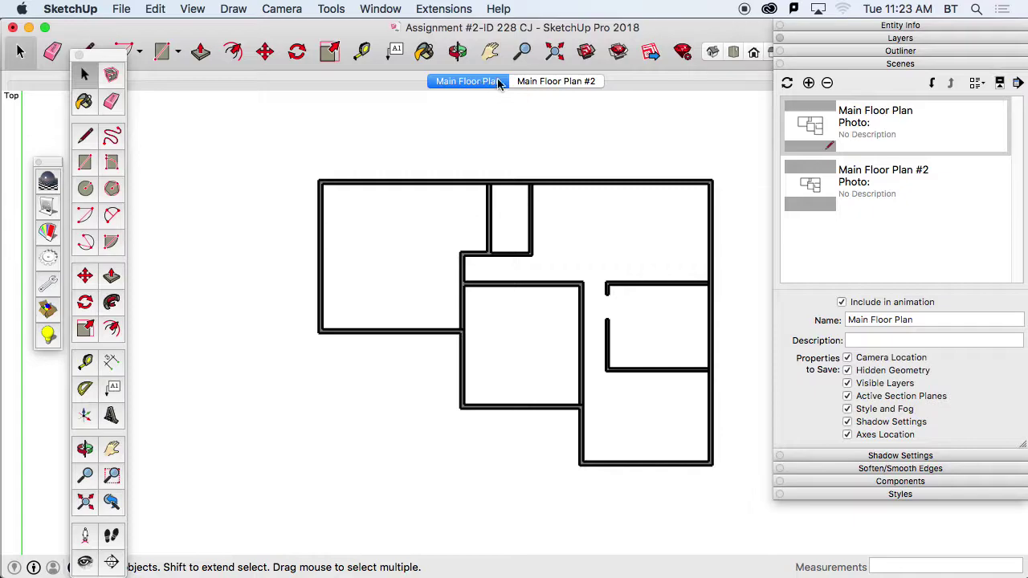
left_click(546, 82)
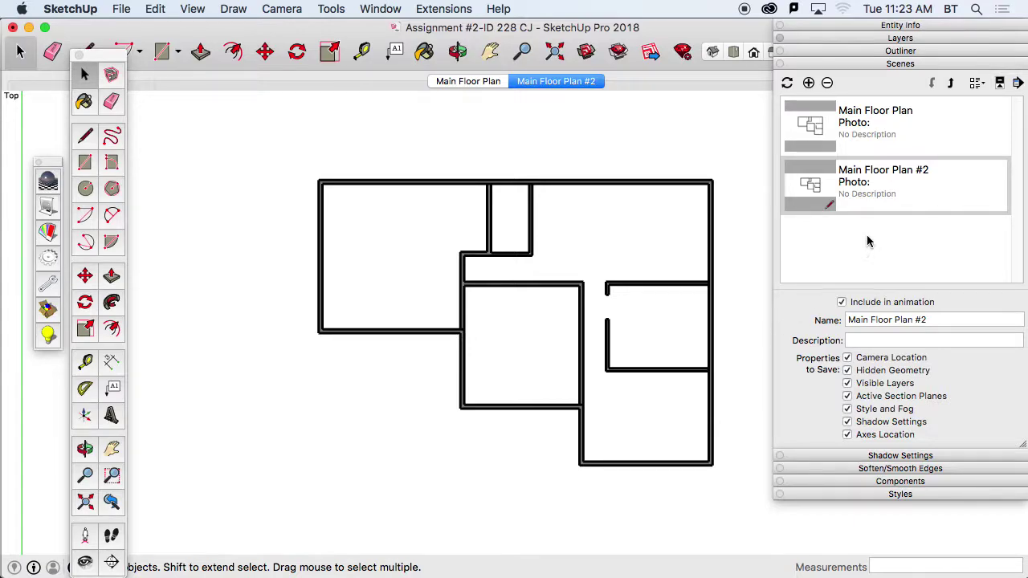
Browse the Default Styles collection and return to the styles used in the model.
left_click(866, 62)
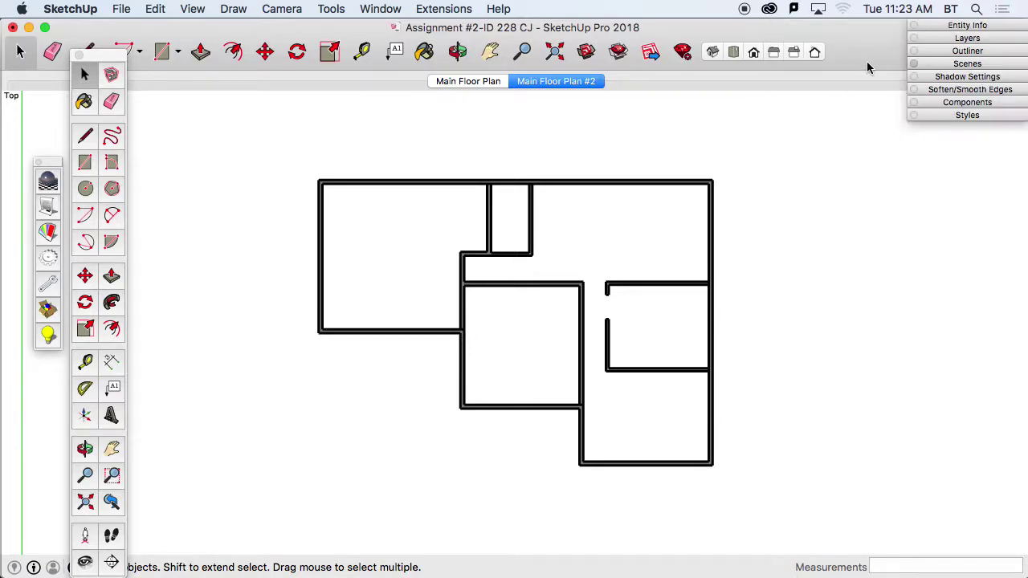
left_click(968, 115)
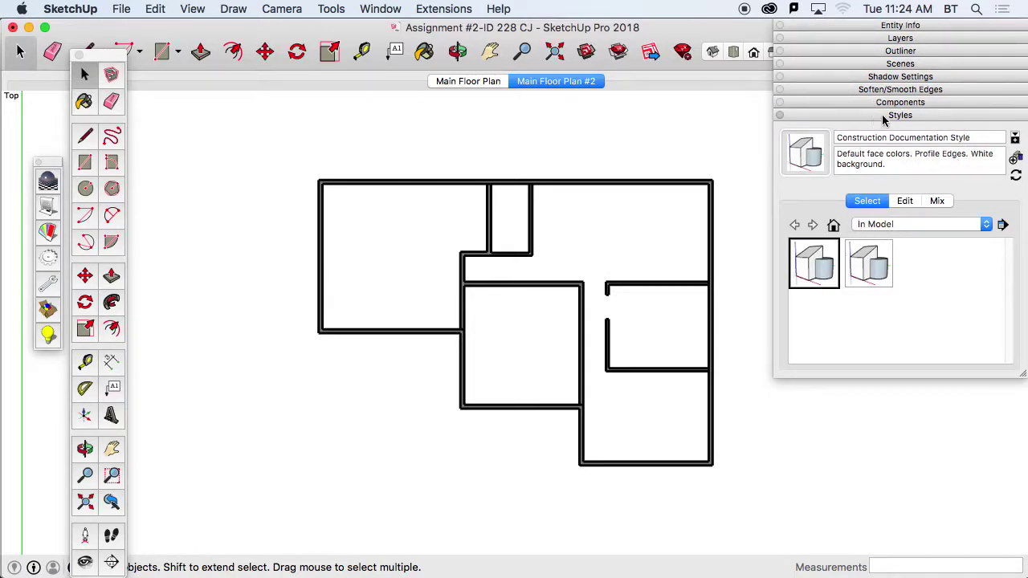
left_click(925, 226)
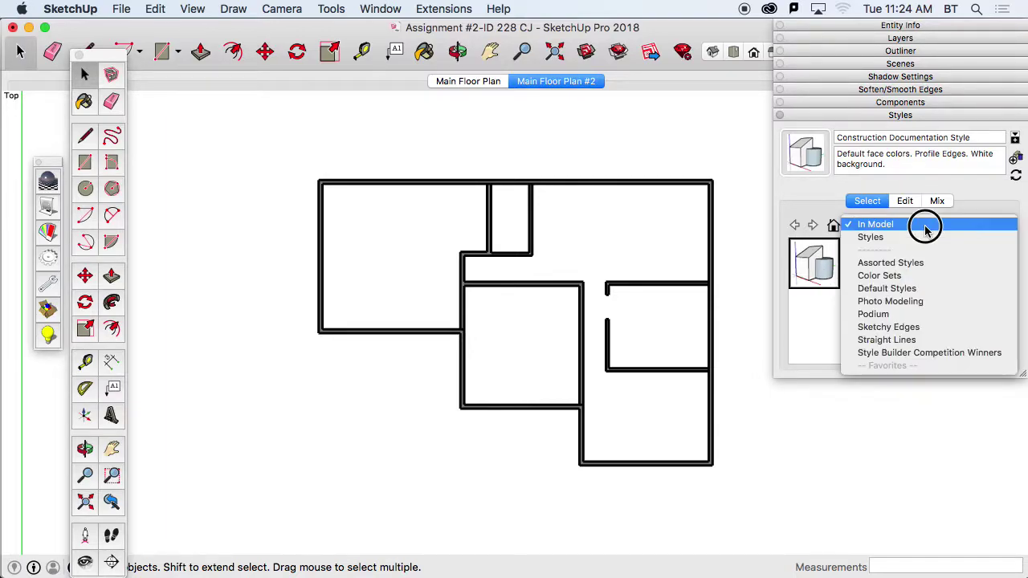
left_click(918, 290)
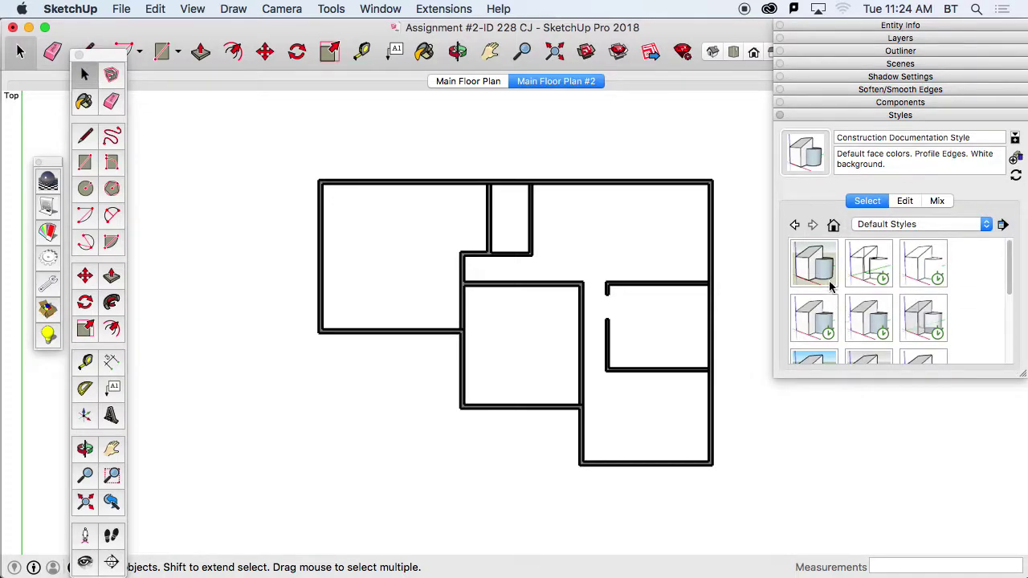
left_click_drag(1005, 257, 1003, 223)
left_click(877, 224)
left_click(882, 162)
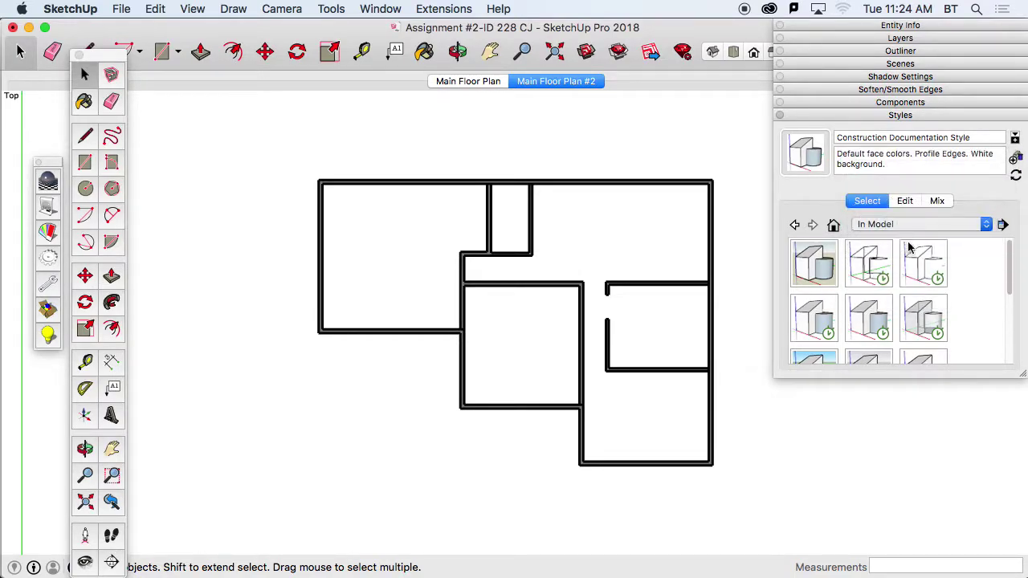
Delete Construction Documentation Style1 from the model and create a new style from Construction Documentation Style.
left_click(869, 273)
right_click(869, 273)
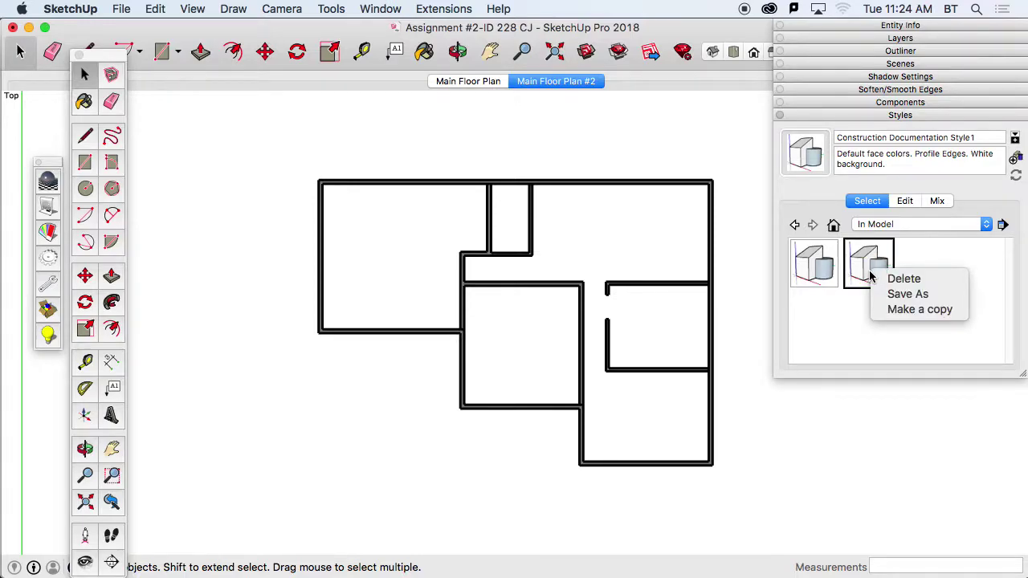
left_click(894, 280)
left_click(634, 225)
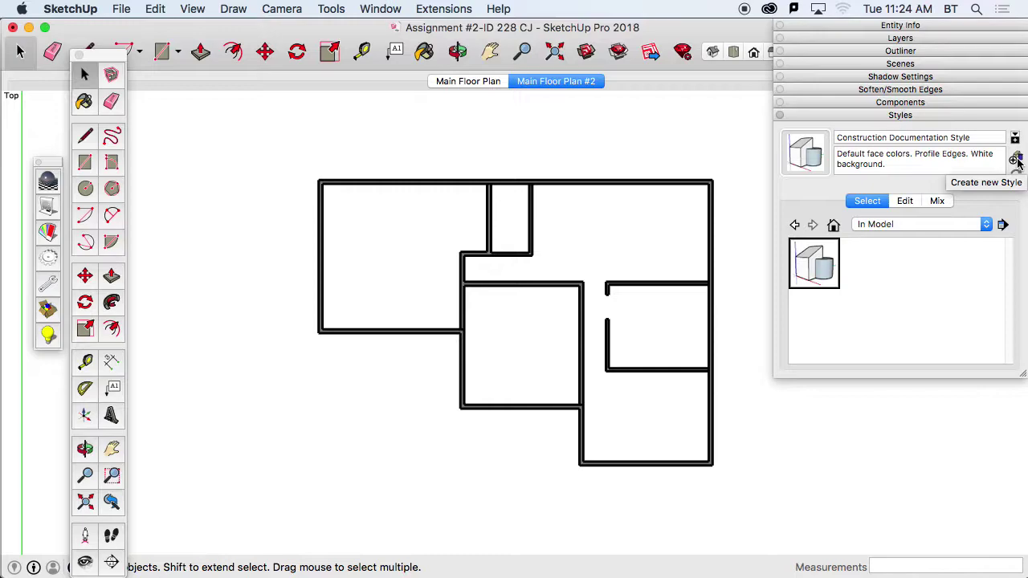
left_click(1016, 161)
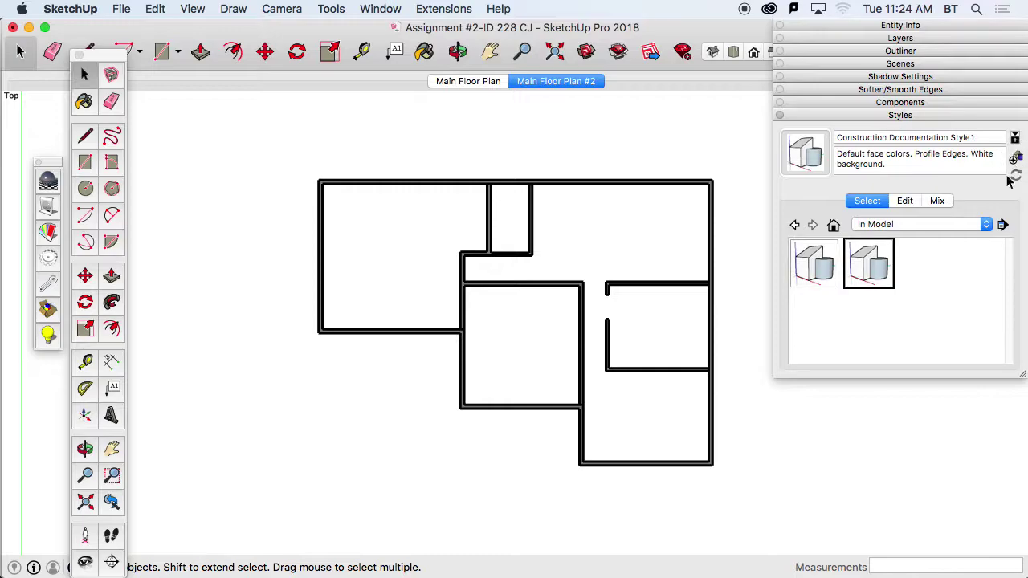
Switch to Preview, examine the section style modeling settings in Section Style Model Settings.jpg, and return to SketchUp.
mouse_move(767, 575)
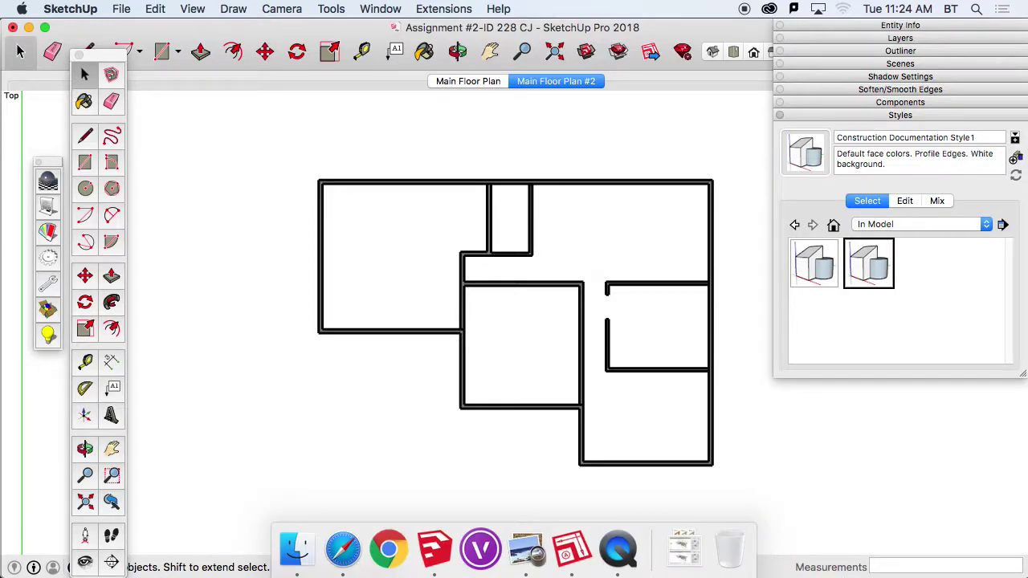
left_click(529, 538)
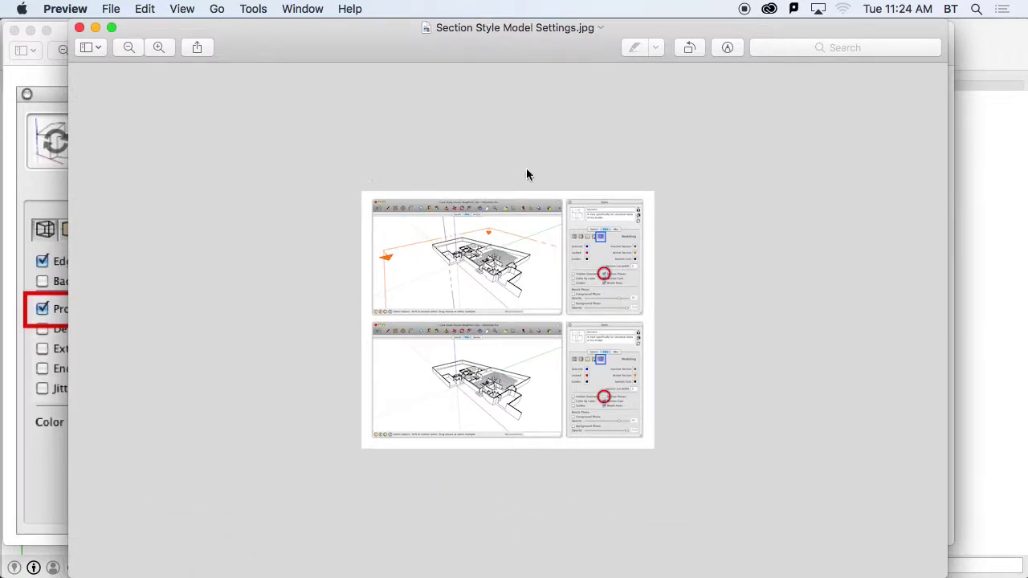
left_click(161, 47)
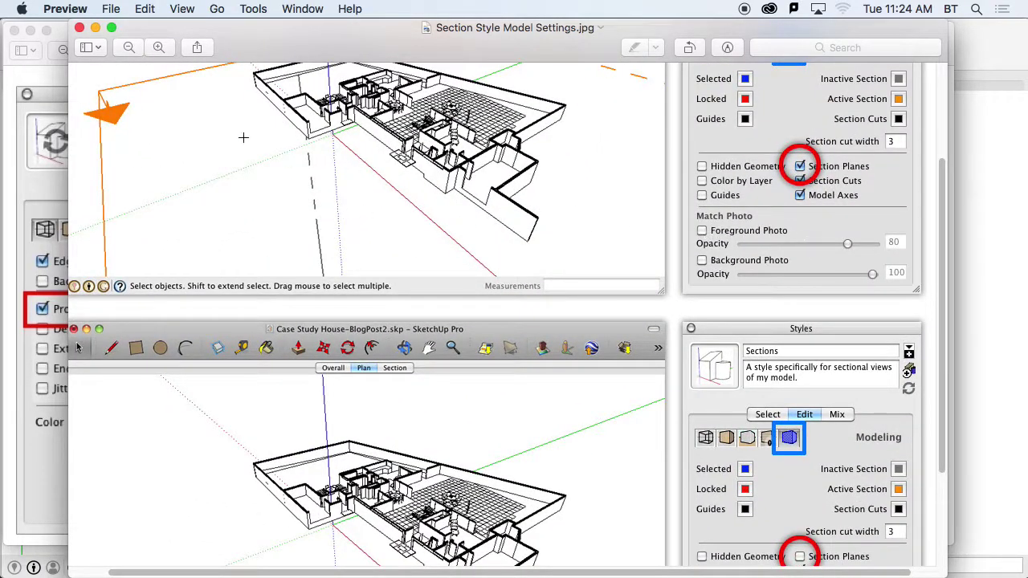
left_click(159, 49)
left_click_drag(597, 161, 440, 250)
scroll(806, 198, "right", 10)
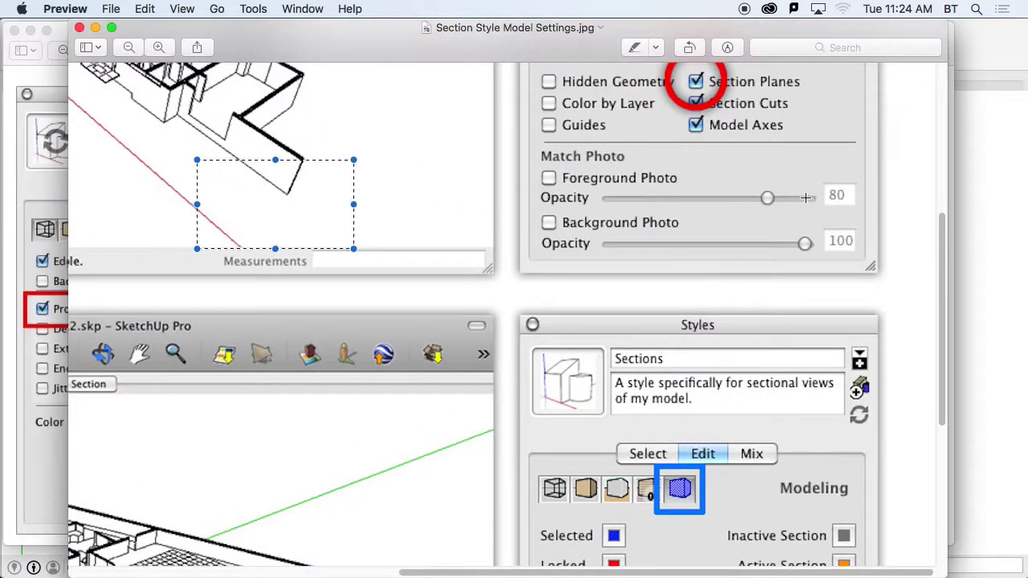
scroll(806, 198, "up", 5)
scroll(805, 198, "up", 4)
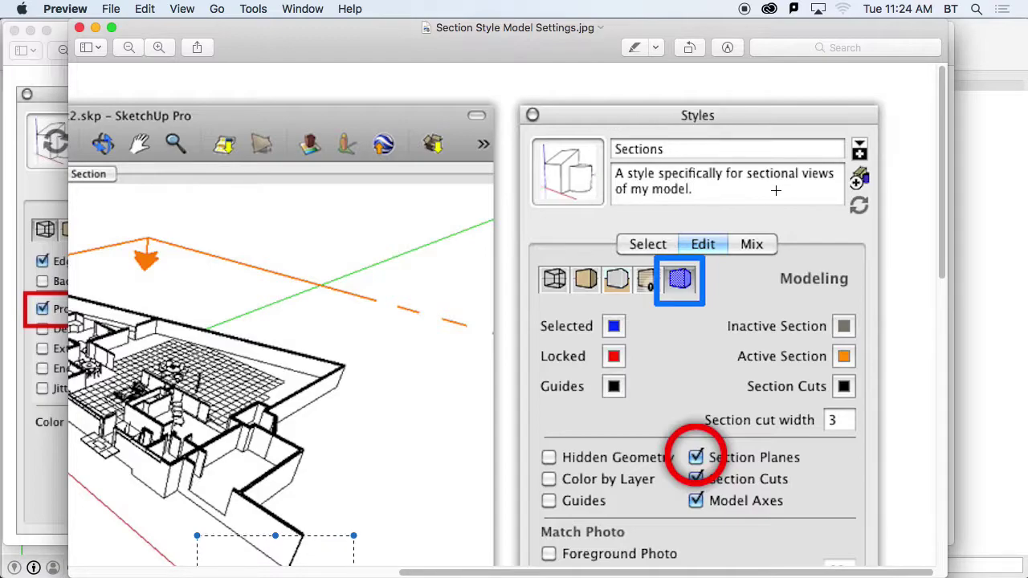
left_click(984, 48)
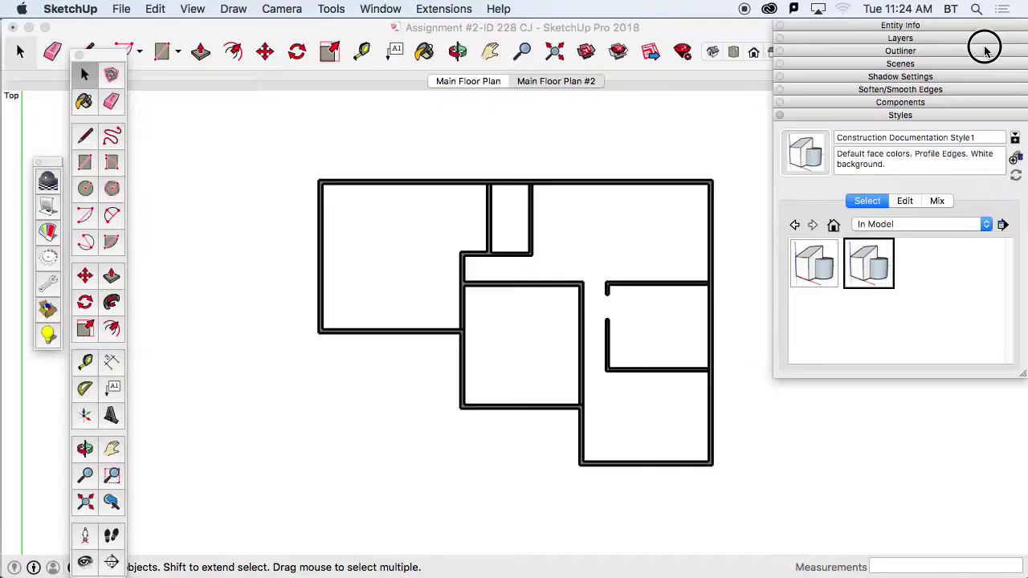
Name the new style Section Style, describe it as "Style for section views of model", and update the style with these changes.
left_click(892, 138)
type("Section Style")
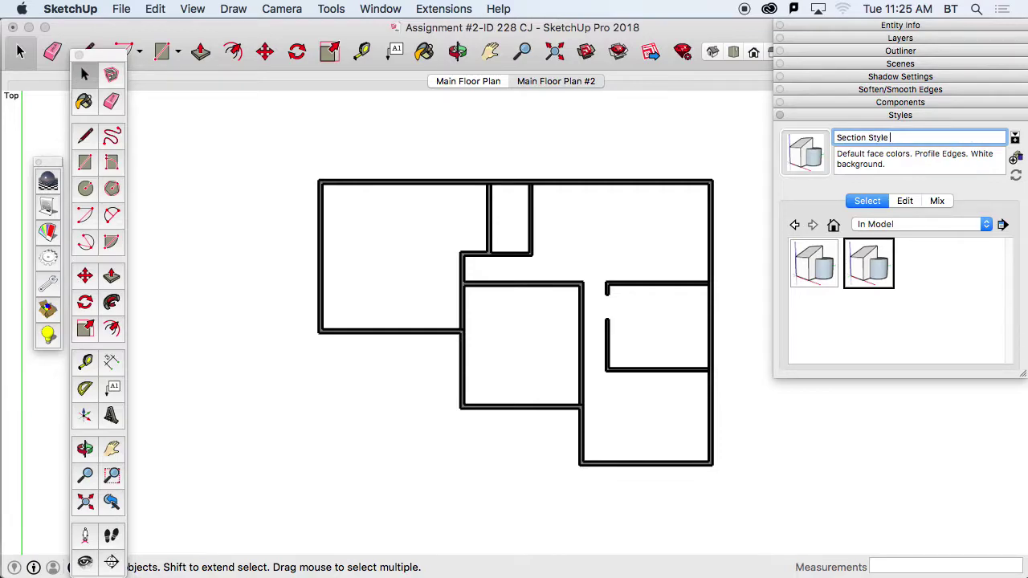
left_click(840, 154)
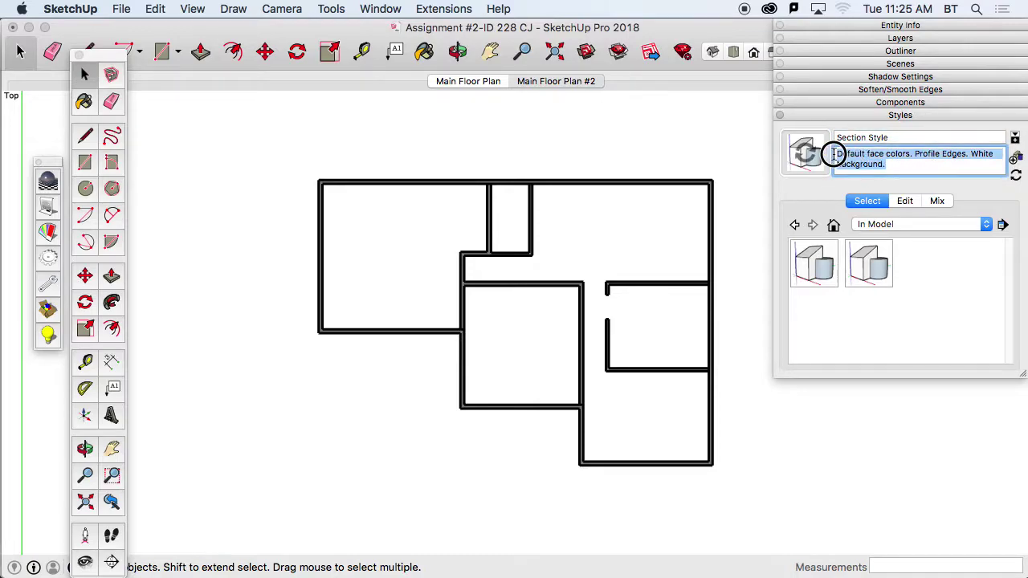
type("Style for section views of model")
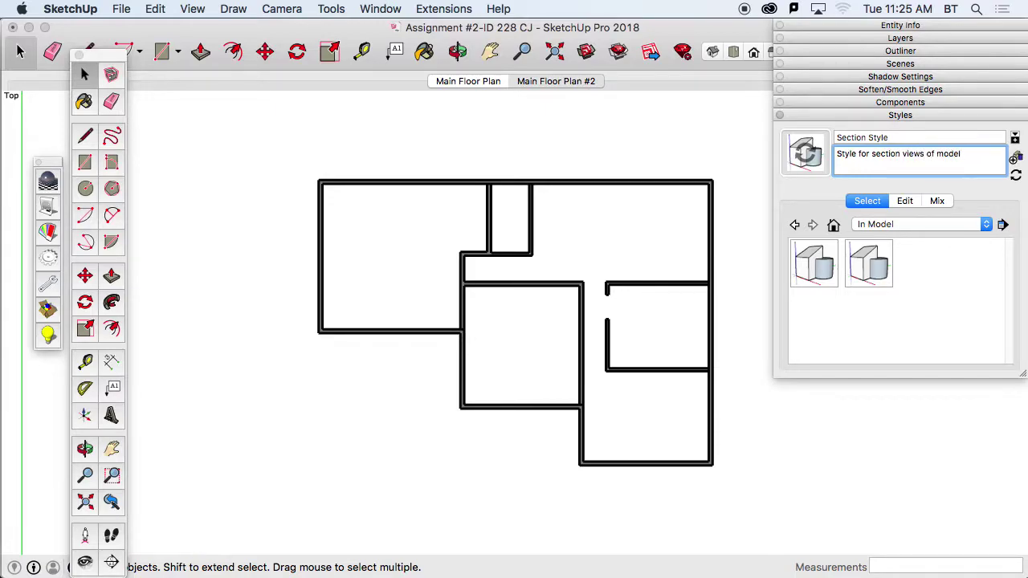
key("super+a")
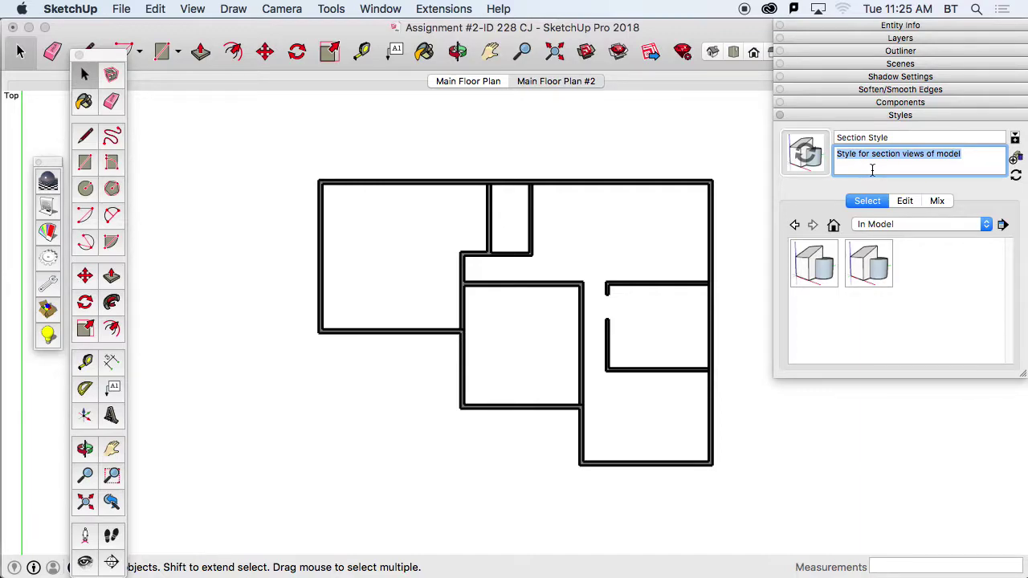
left_click(810, 161)
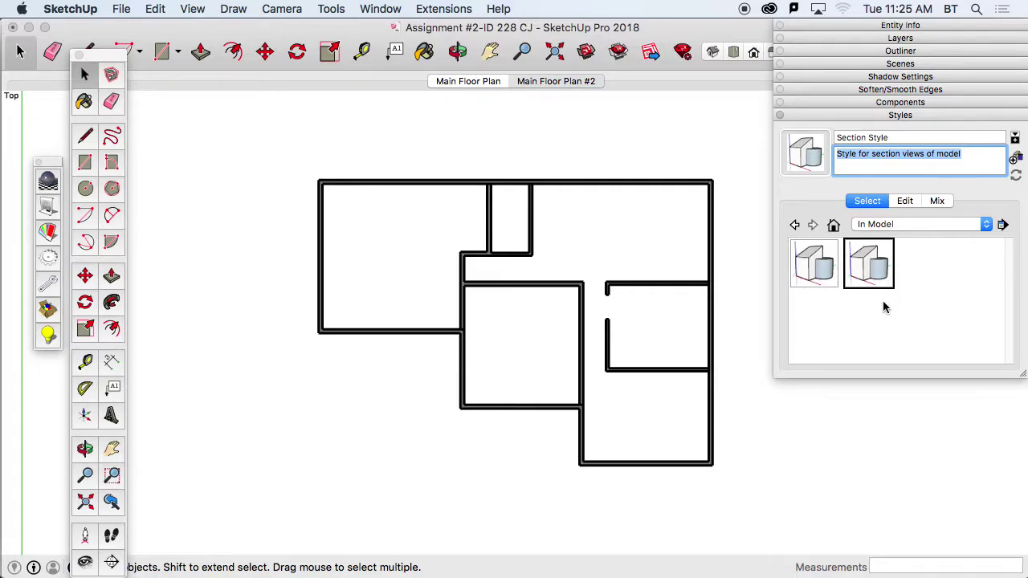
Open Section Style for editing, and in Preview narrow and reposition the Section Style Model Settings.jpg window around its Modeling settings.
left_click(873, 258)
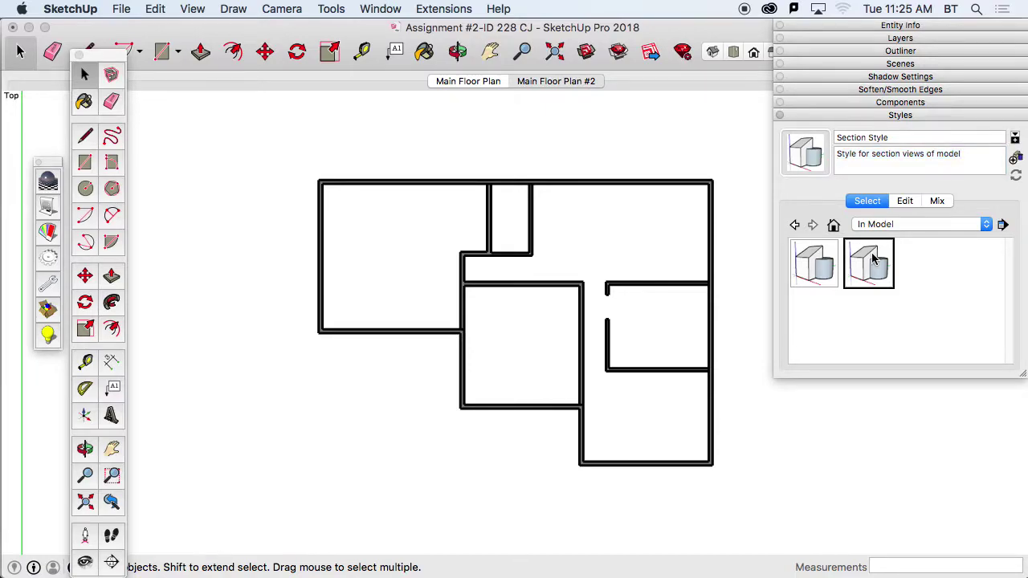
left_click(904, 201)
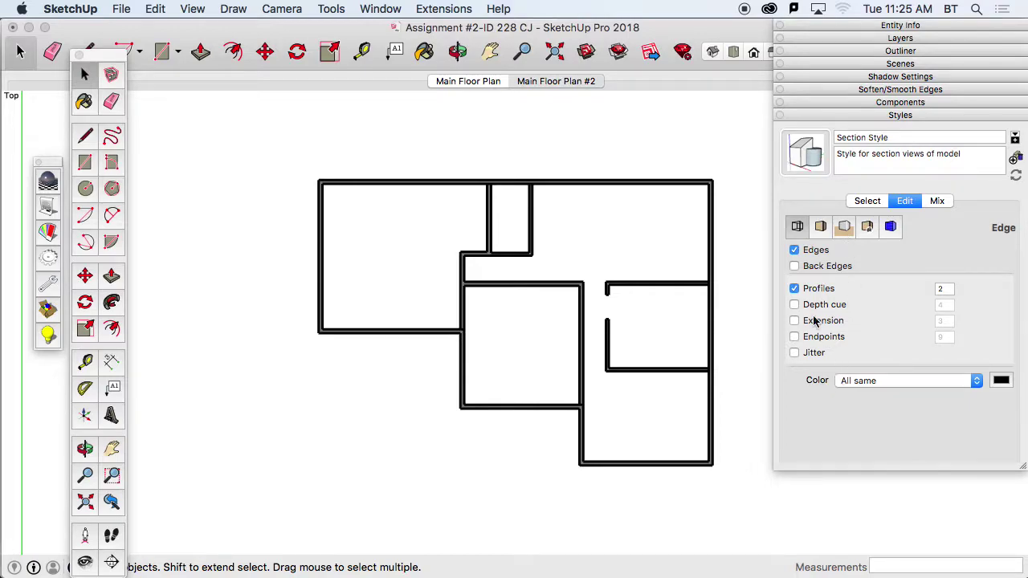
mouse_move(707, 563)
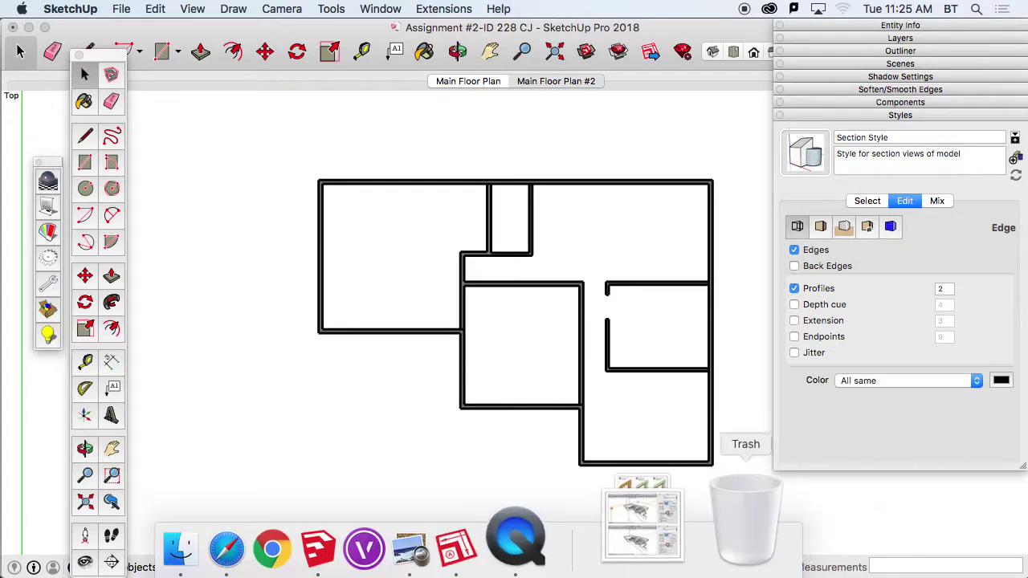
left_click(537, 546)
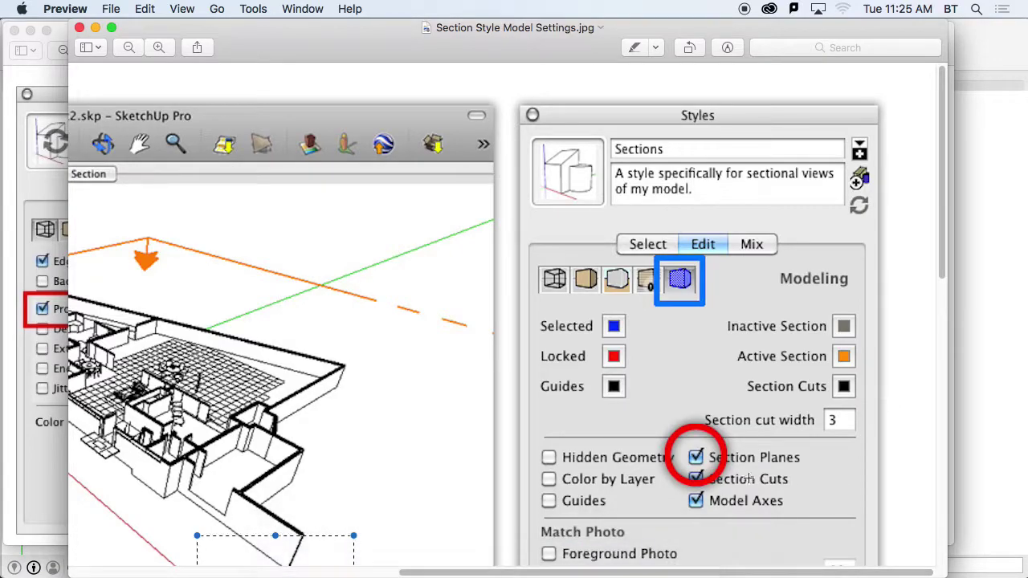
mouse_move(747, 573)
left_click_drag(942, 572, 424, 538)
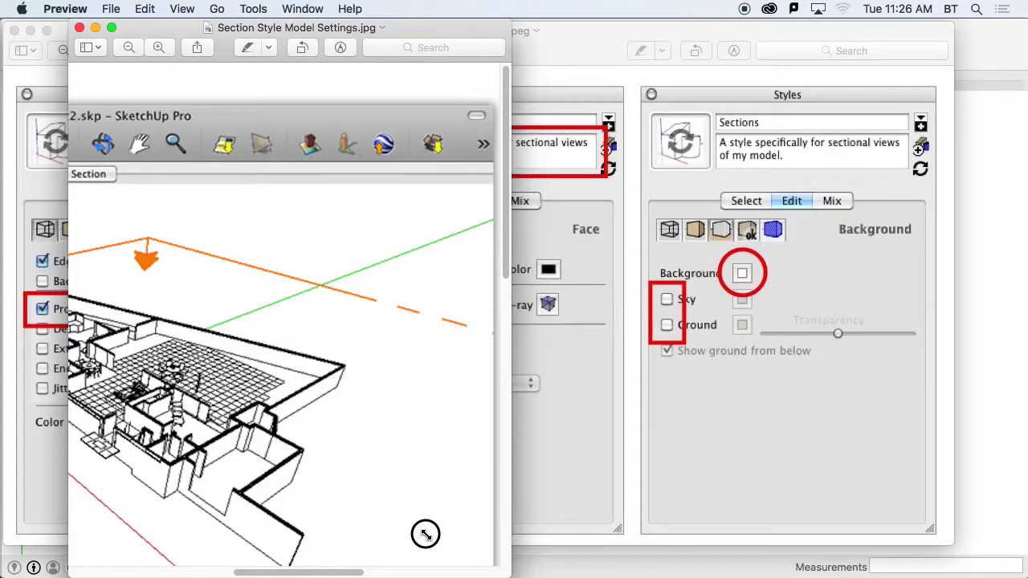
scroll(267, 404, "right", 5)
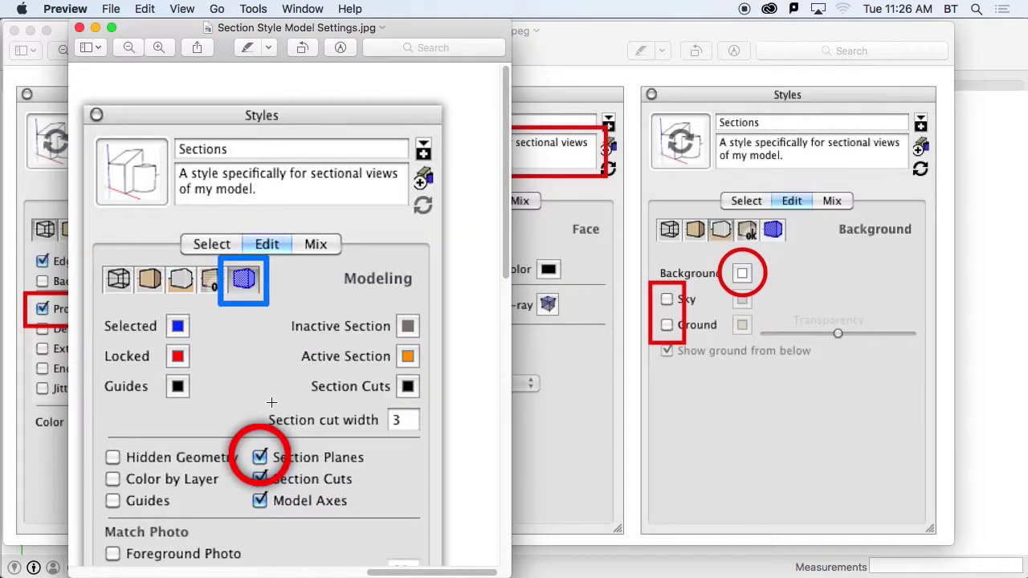
left_click_drag(413, 27, 333, 9)
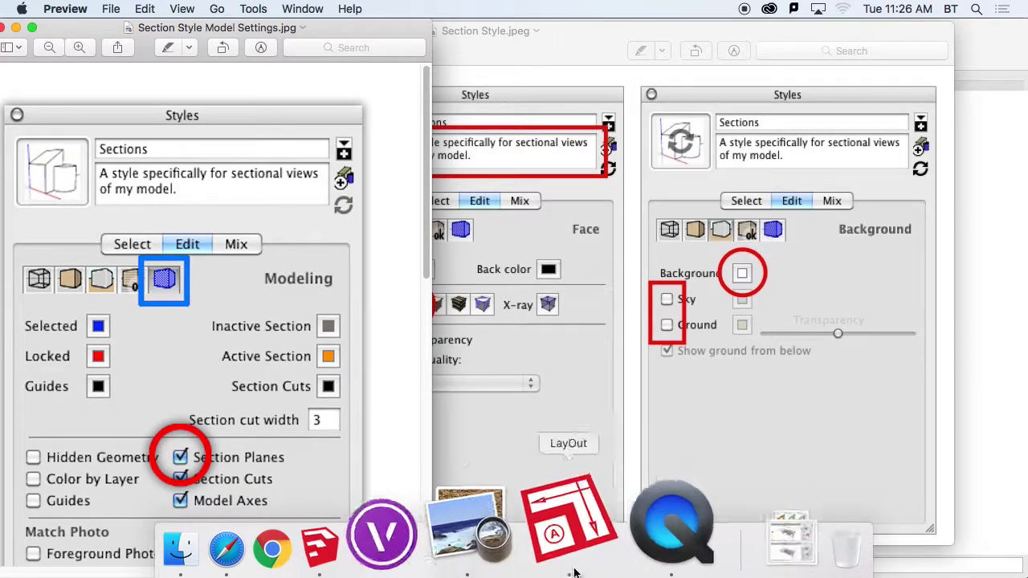
Switch back to SketchUp and move the model window aside so the Modeling settings reference image shows beside it.
left_click(418, 534)
key("F11")
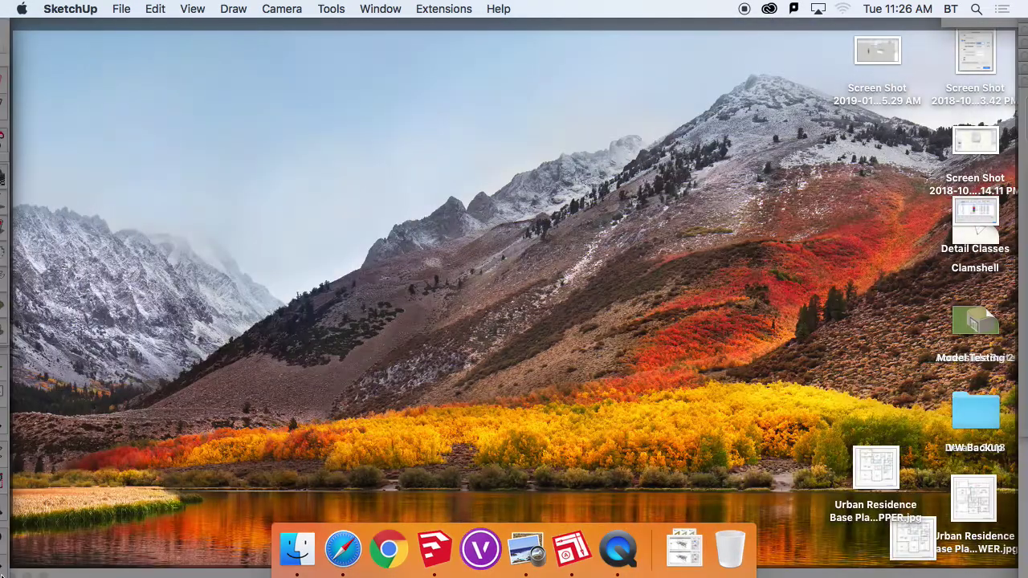
left_click(459, 522)
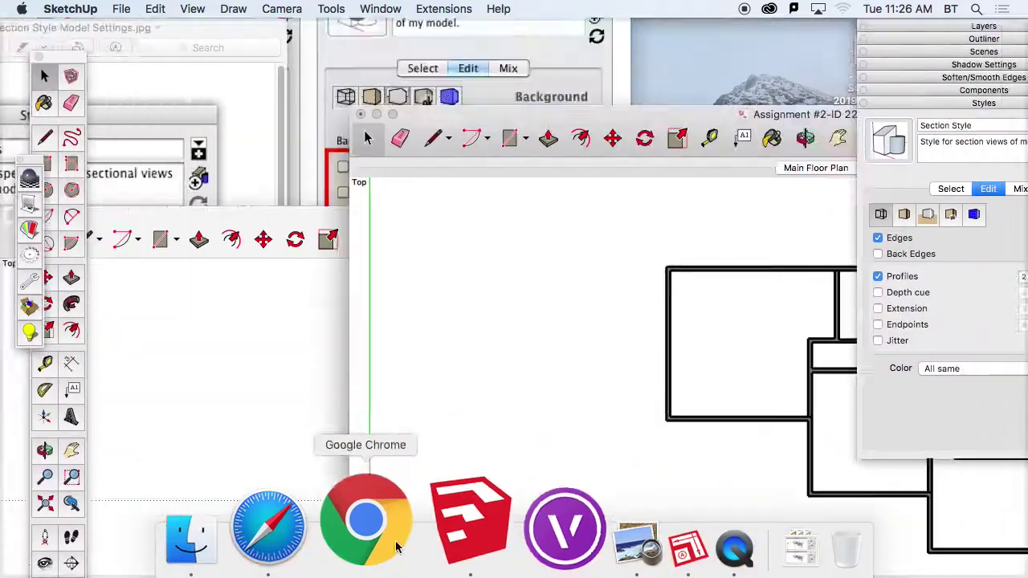
mouse_move(1, 577)
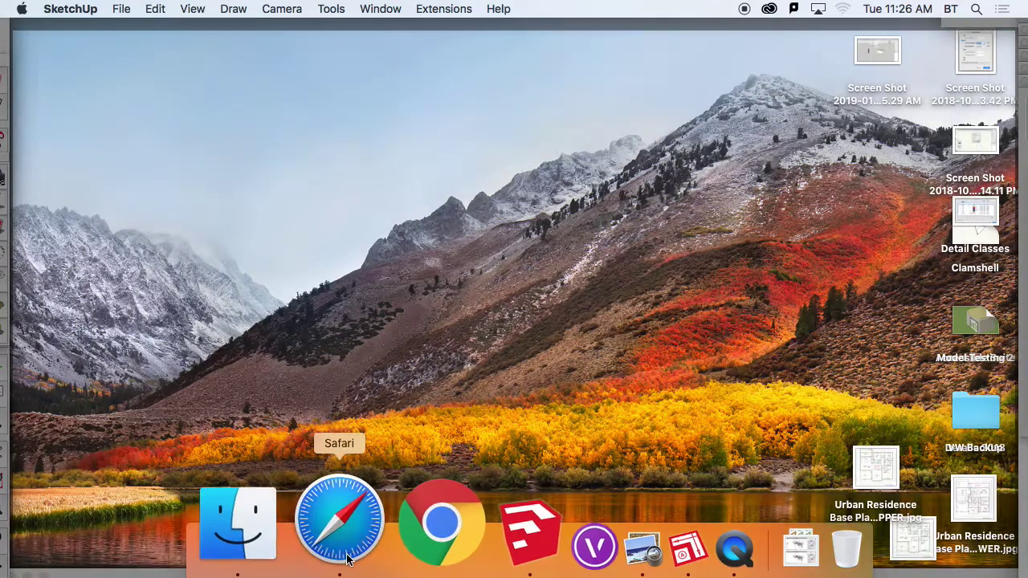
left_click(458, 540)
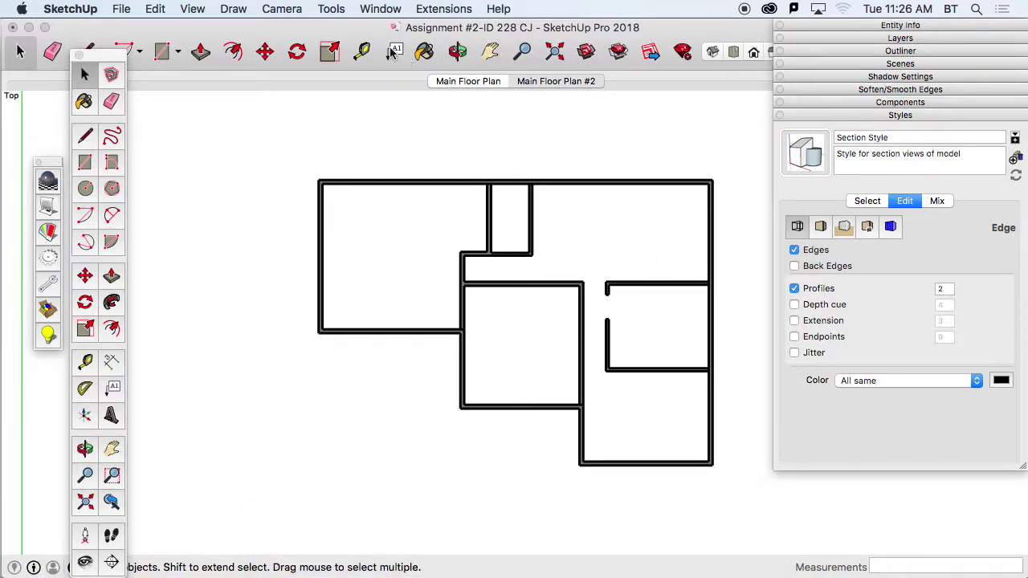
left_click_drag(302, 30, 574, 18)
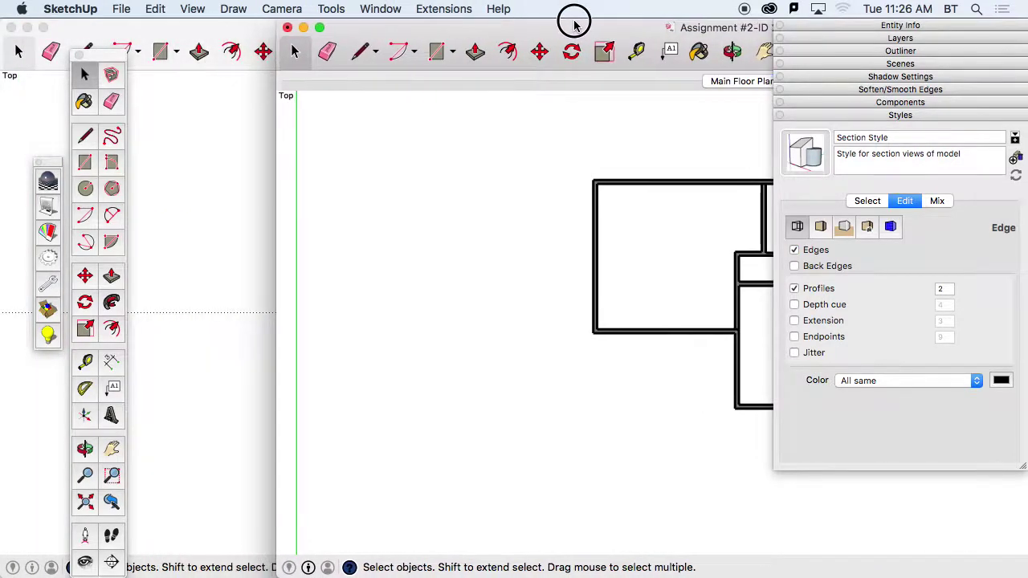
left_click(196, 35)
left_click(26, 28)
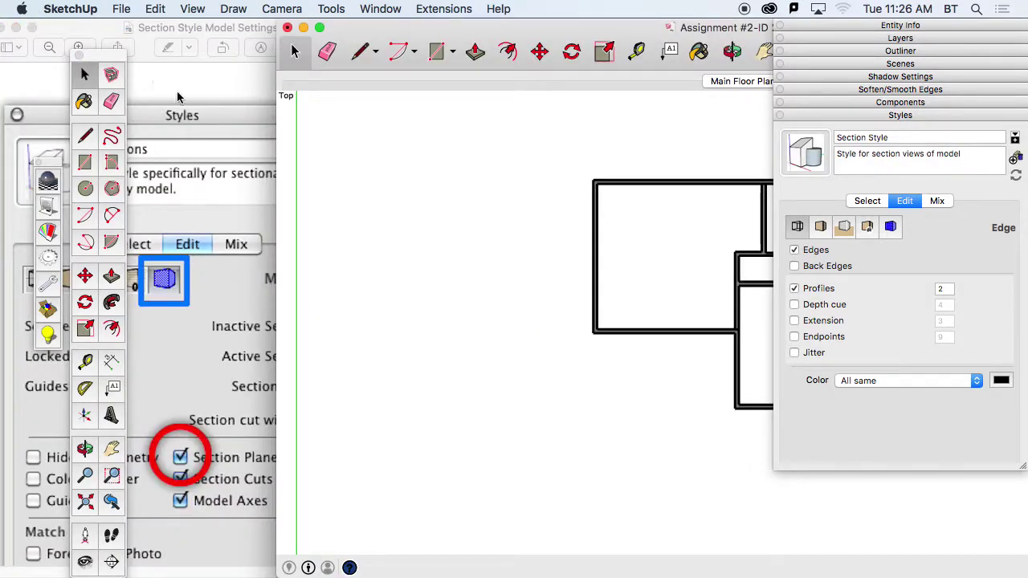
left_click_drag(402, 29, 526, 29)
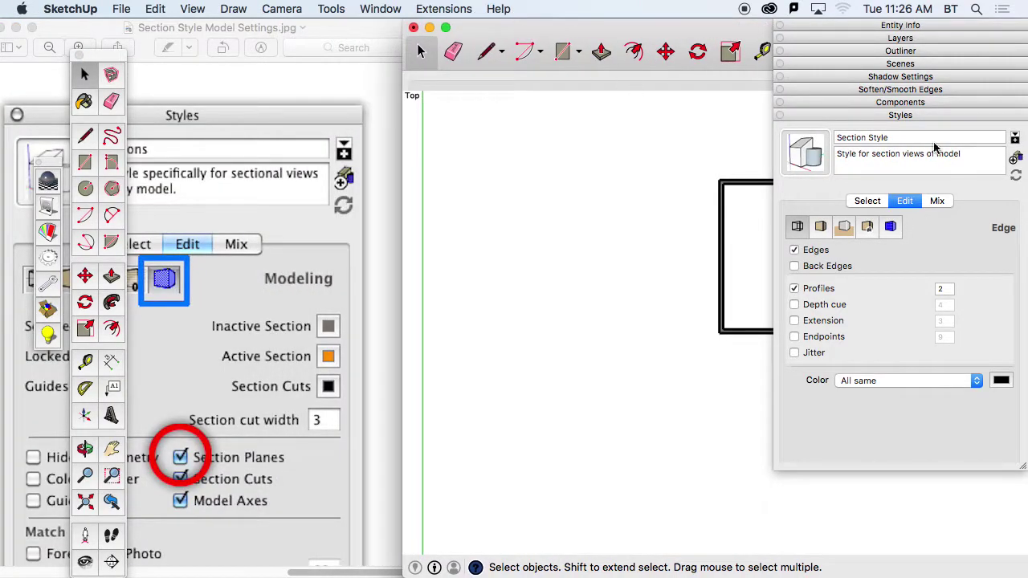
In the Modeling settings of Section Style, turn on Section Planes and turn off Guides and Foreground Photo.
left_click(891, 228)
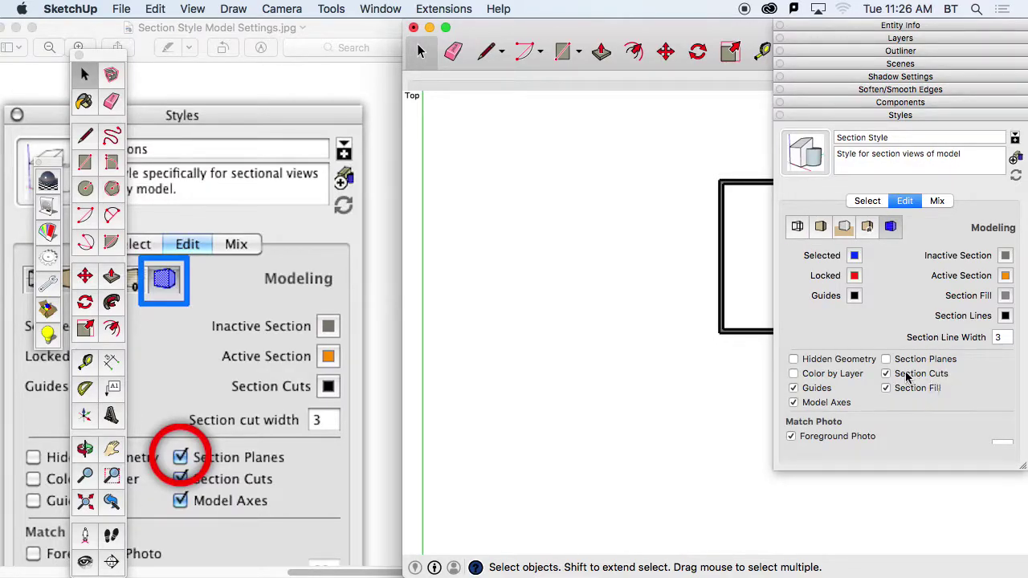
left_click(886, 360)
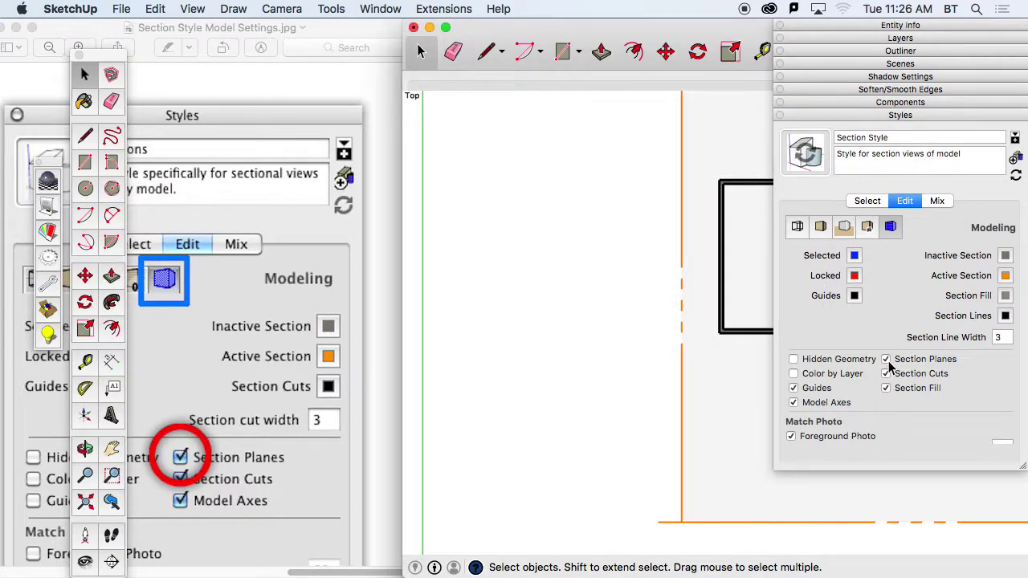
left_click(794, 388)
left_click(791, 438)
Check the second Modeling example in Section Style Model Settings.jpg and turn off Section Planes in Section Style to match it.
left_click(339, 281)
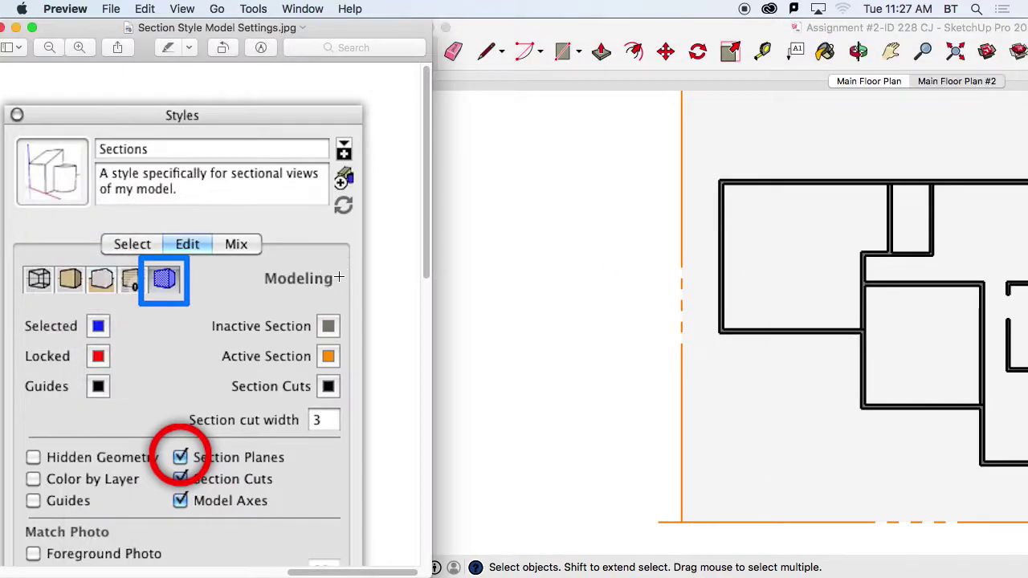
scroll(338, 290, "down", 15)
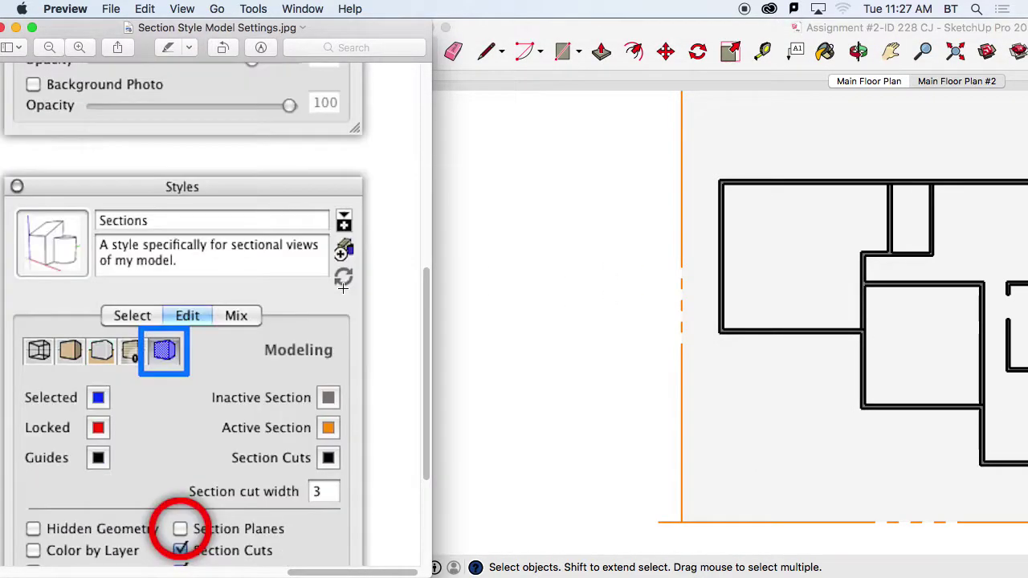
scroll(343, 289, "down", 3)
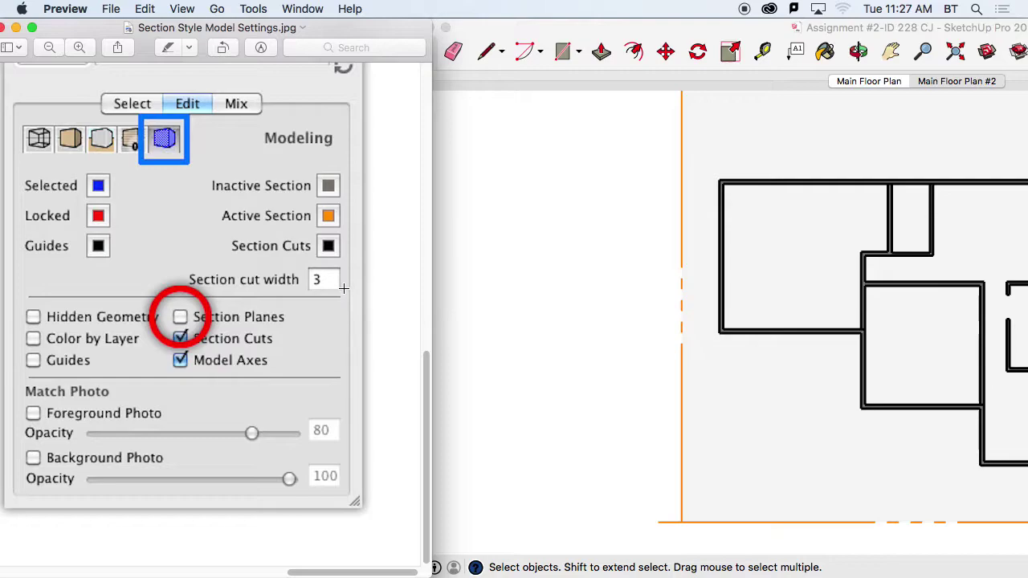
left_click(829, 361)
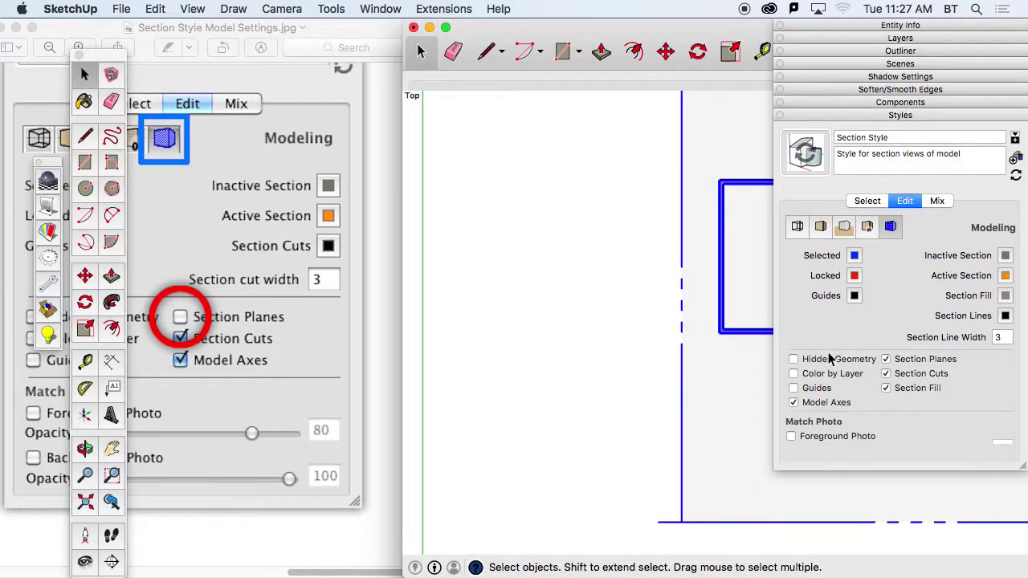
left_click(886, 360)
Bring up Section Style.jpeg in Preview, narrow its window, and enlarge it to examine the Edge settings.
scroll(244, 357, "down", 5)
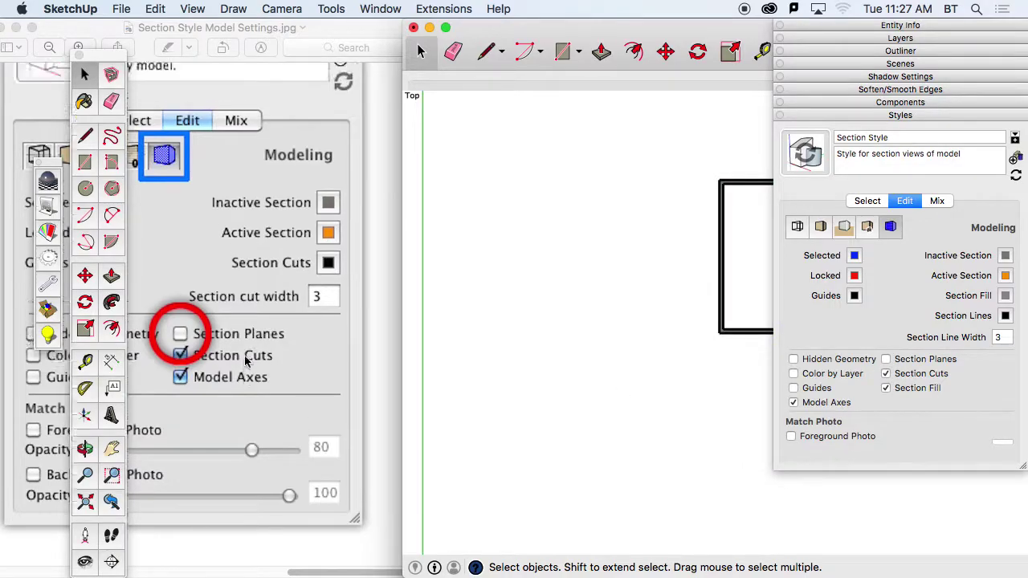
scroll(246, 361, "up", 4)
scroll(246, 362, "down", 11)
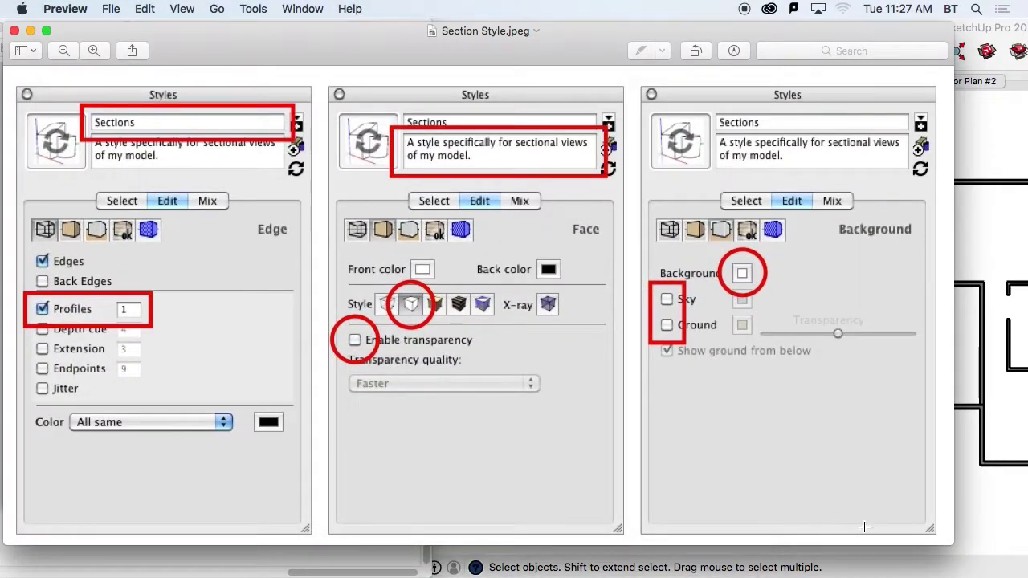
left_click_drag(950, 538, 415, 559)
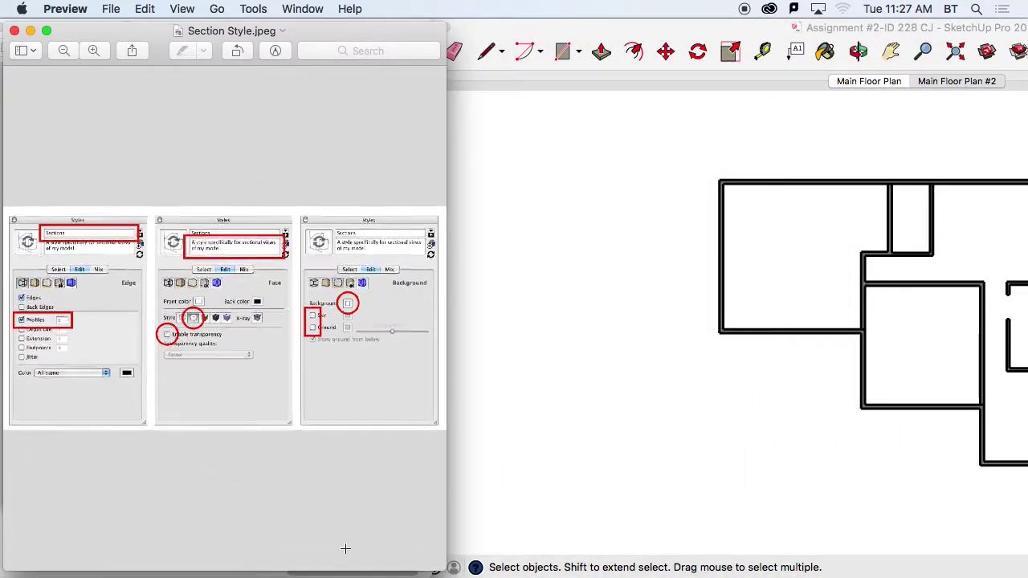
left_click(94, 52)
left_click(93, 51)
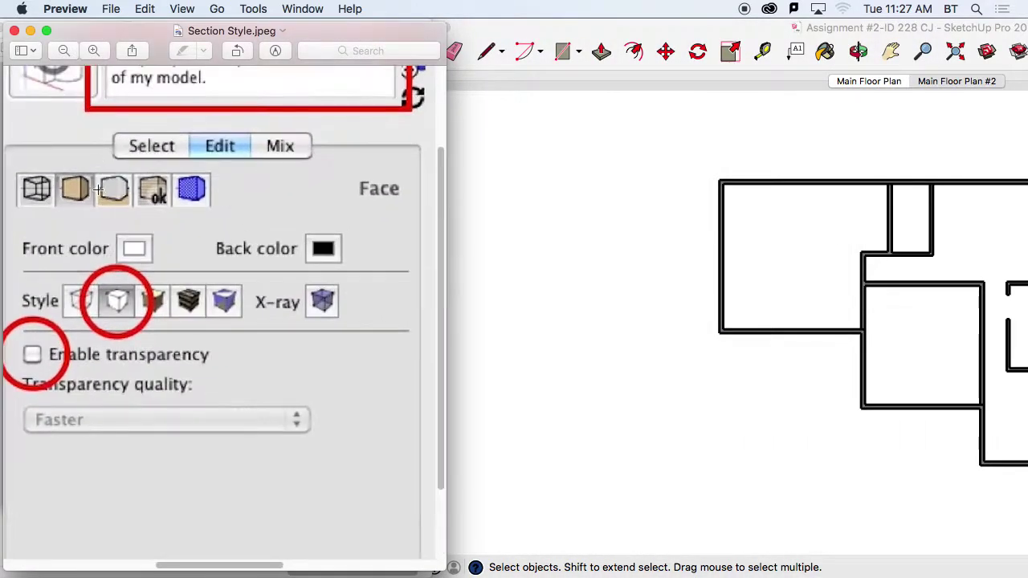
scroll(107, 244, "right", 2)
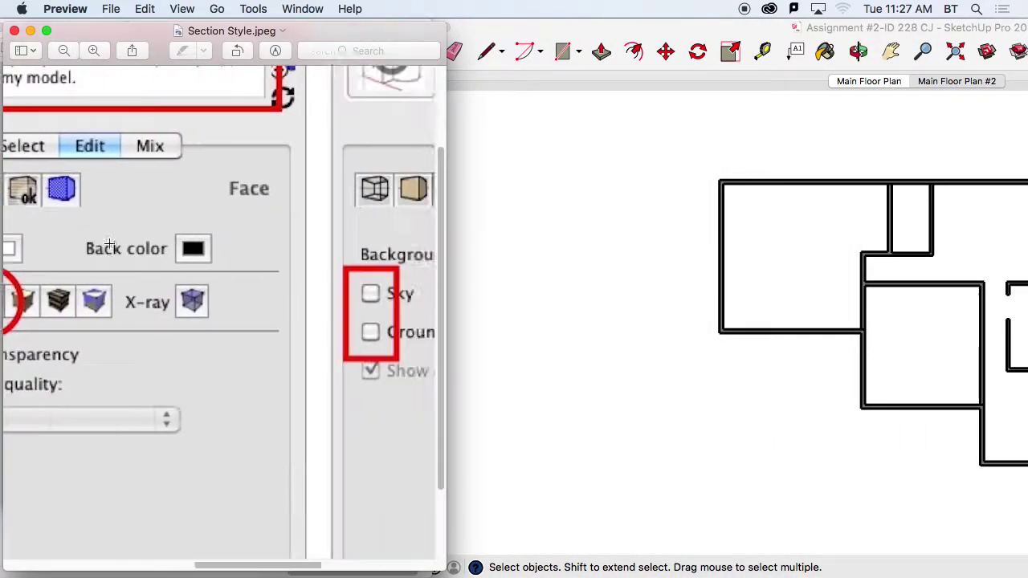
scroll(115, 244, "left", 10)
scroll(115, 237, "down", 3)
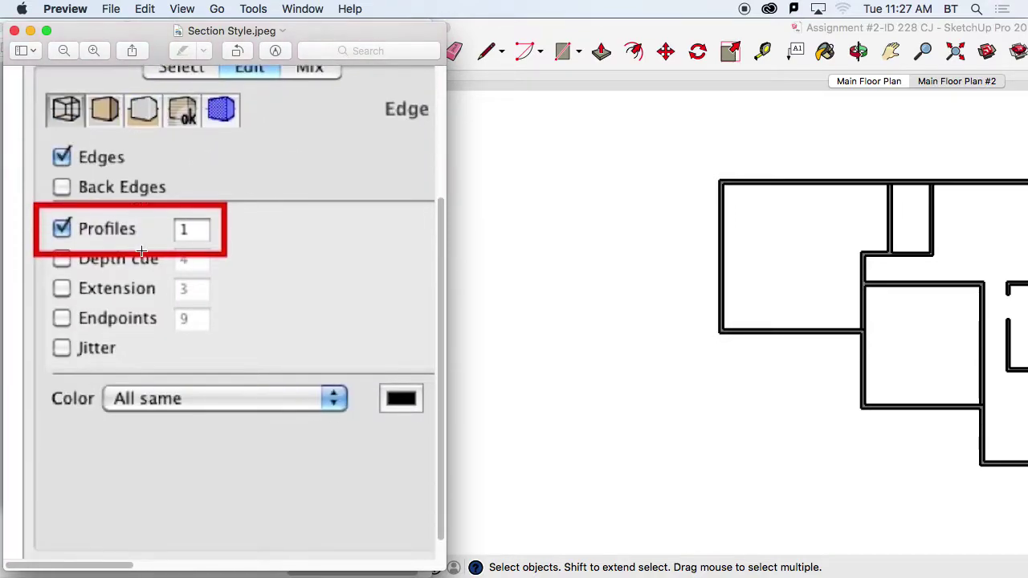
scroll(142, 250, "up", 5)
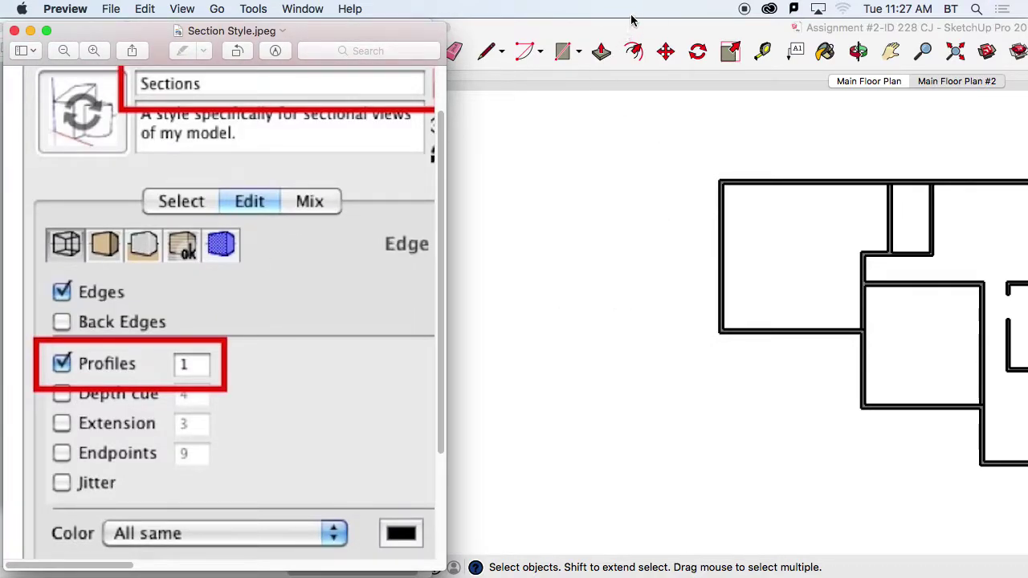
Return to SketchUp, move the floating toolbars clear of the upper part of the reference image, and open the Edge settings of Section Style.
left_click(641, 40)
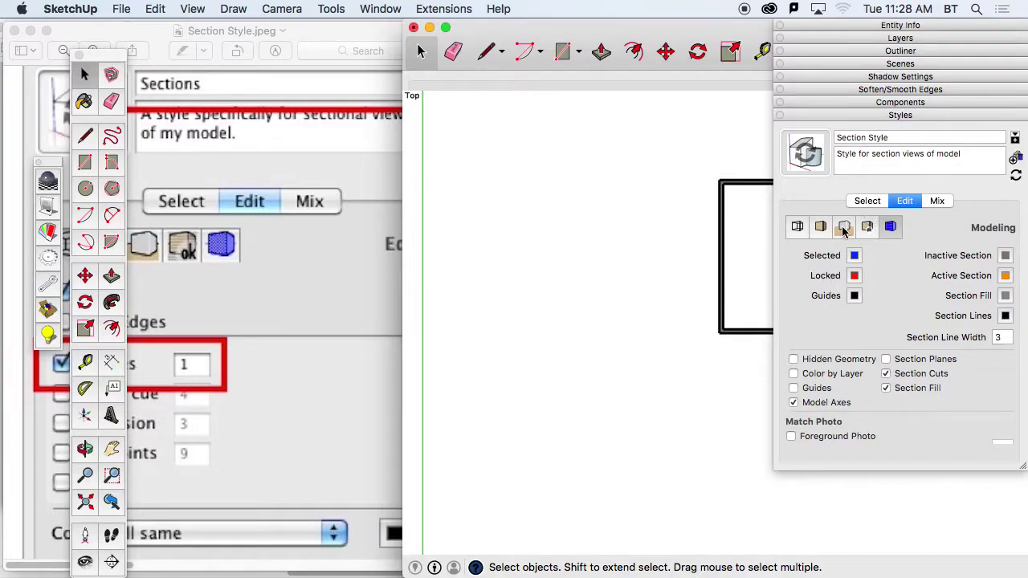
left_click_drag(88, 57, 211, 57)
left_click_drag(57, 169, 137, 337)
mouse_move(196, 53)
left_mouse_down()
mouse_move(184, 85)
mouse_move(167, 329)
left_mouse_up()
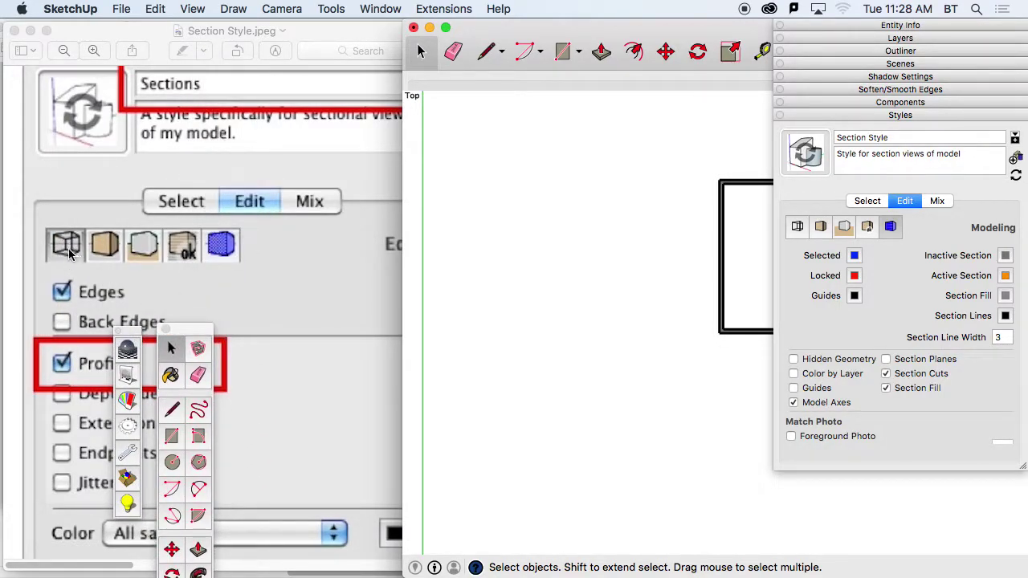
left_click(797, 228)
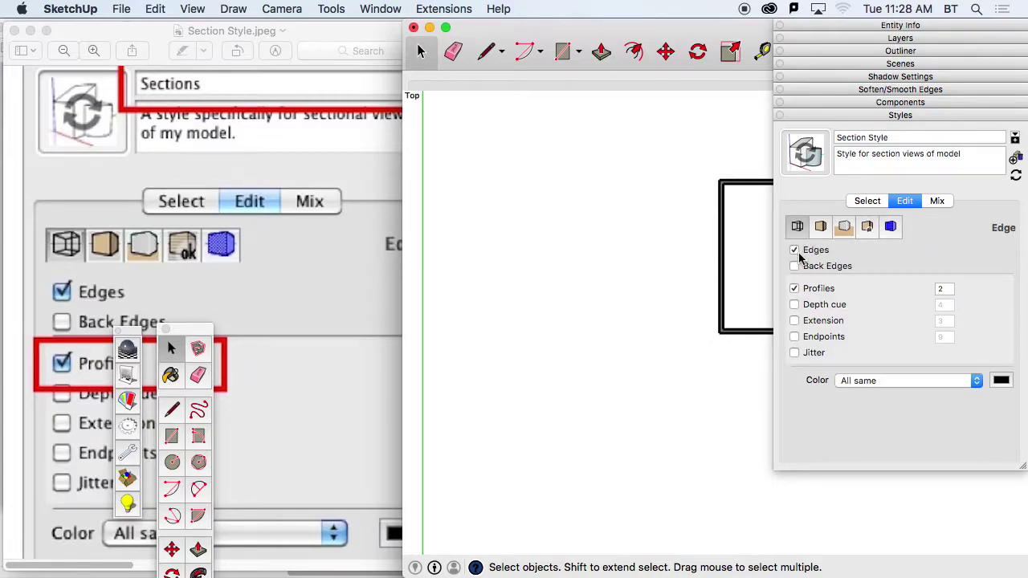
Match Section Style's Edge settings to the reference image, keeping Edges and Profiles on and setting the Profiles width to 1.
left_click(795, 251)
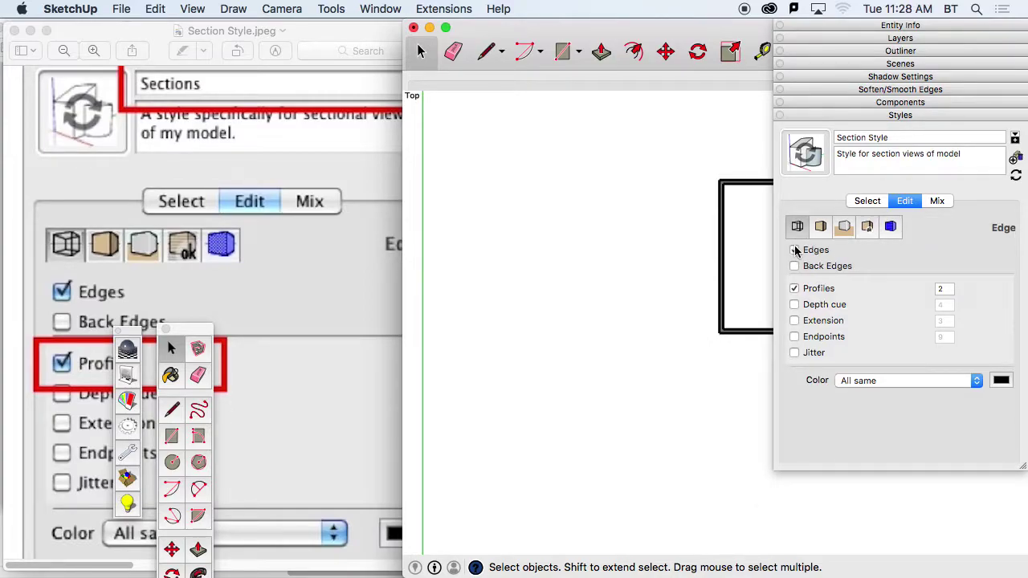
left_click(794, 288)
scroll(338, 413, "down", 2)
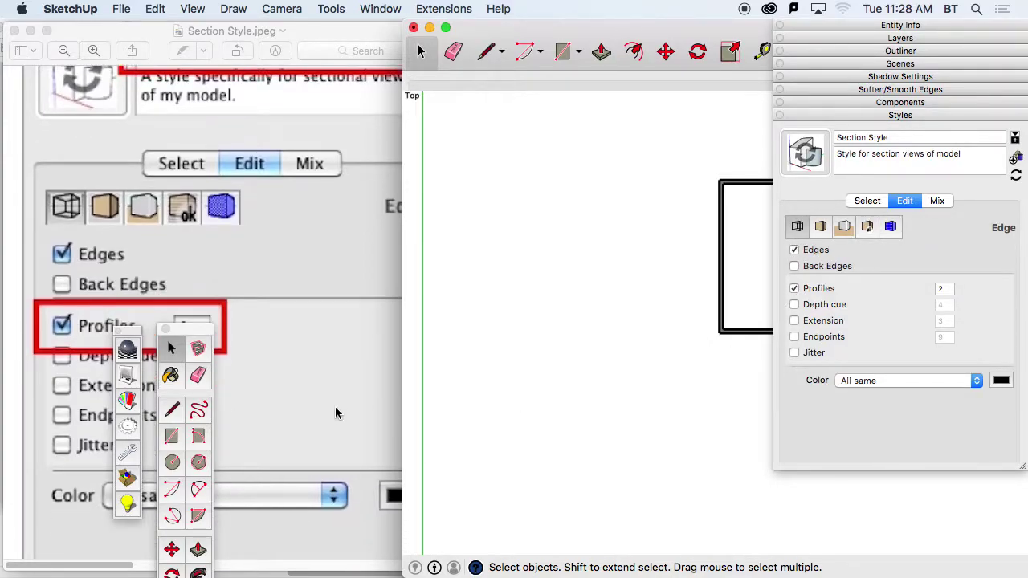
scroll(336, 411, "right", 5)
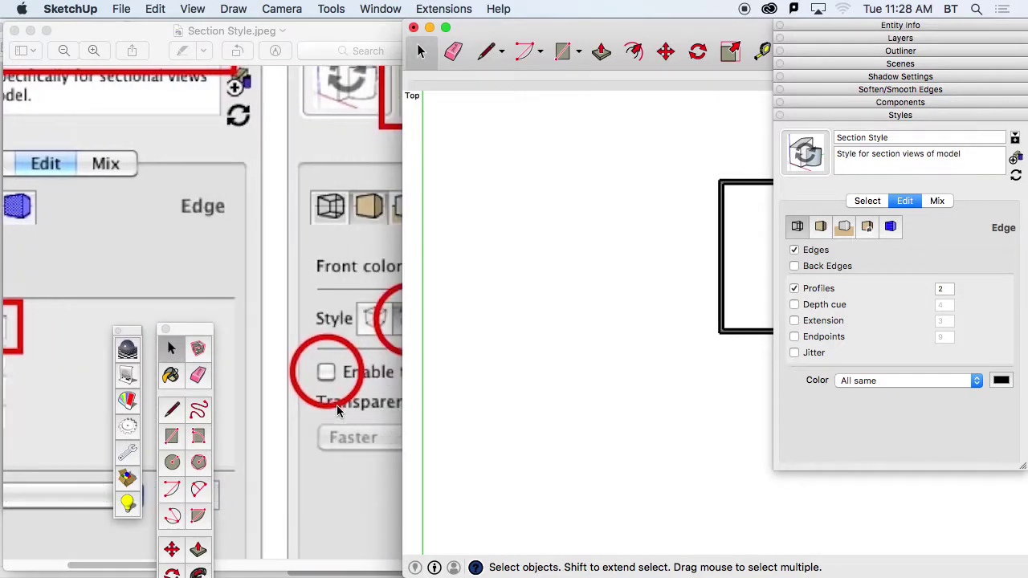
scroll(337, 412, "left", 5)
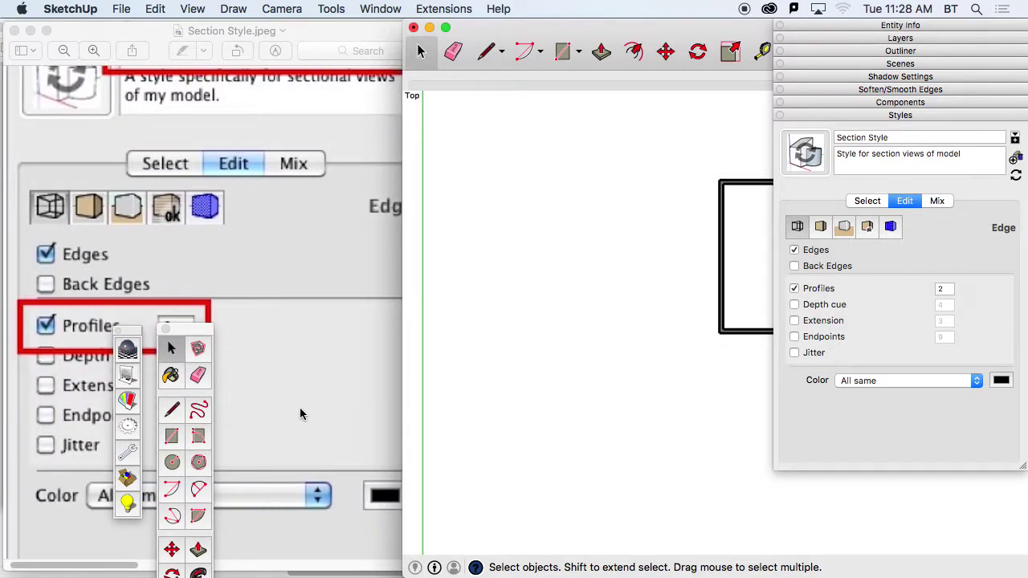
scroll(302, 413, "down", 4)
scroll(299, 412, "up", 6)
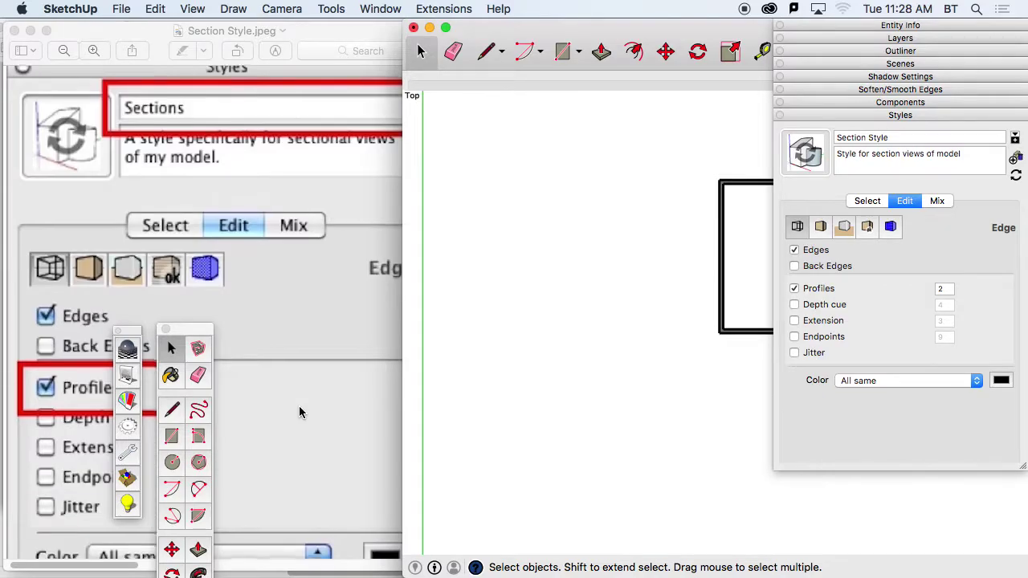
scroll(298, 412, "down", 3)
double_click(942, 289)
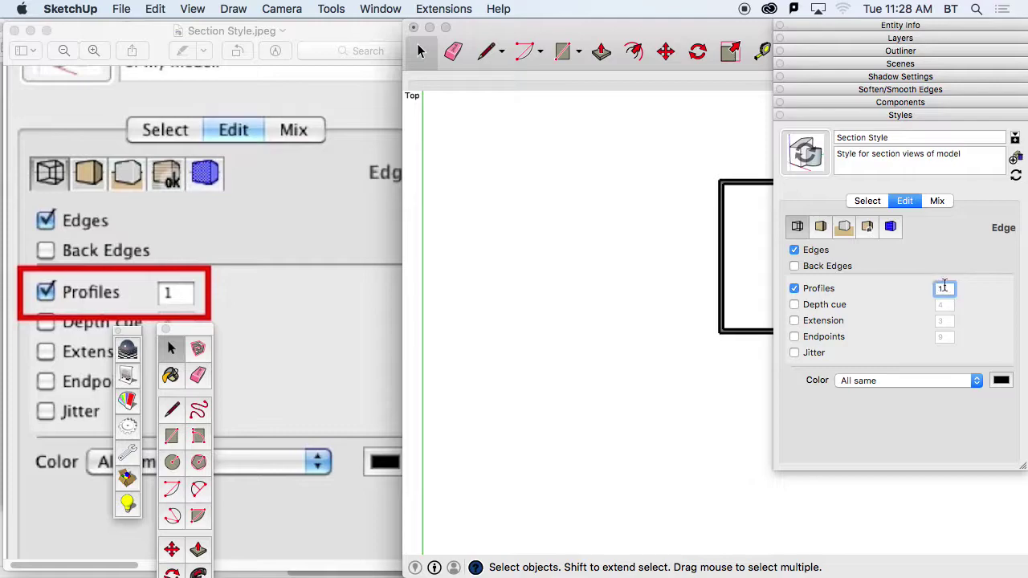
Open the Face settings of Section Style and examine the Face example in the reference image for comparison.
scroll(316, 340, "right", 10)
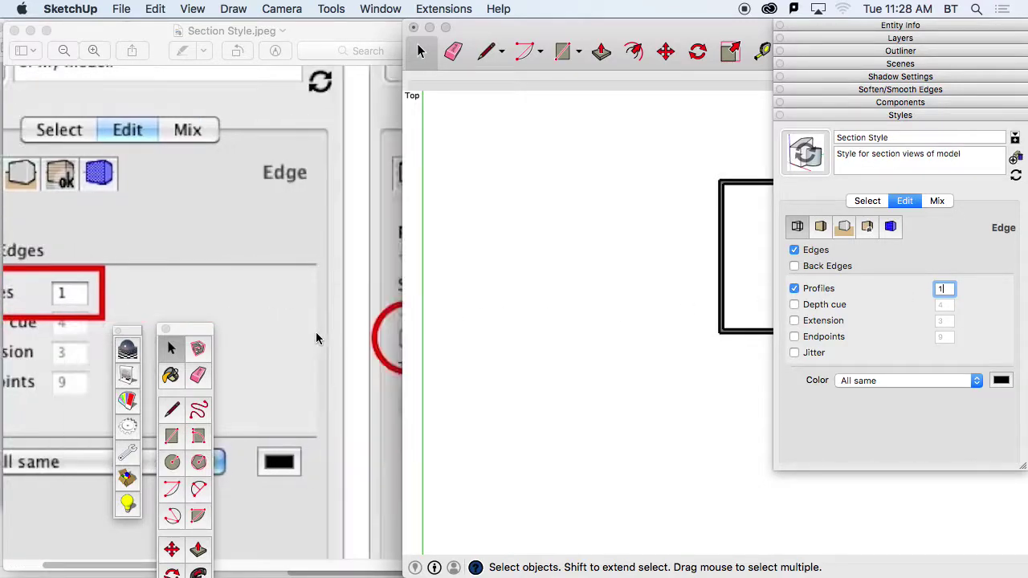
scroll(315, 338, "left", 8)
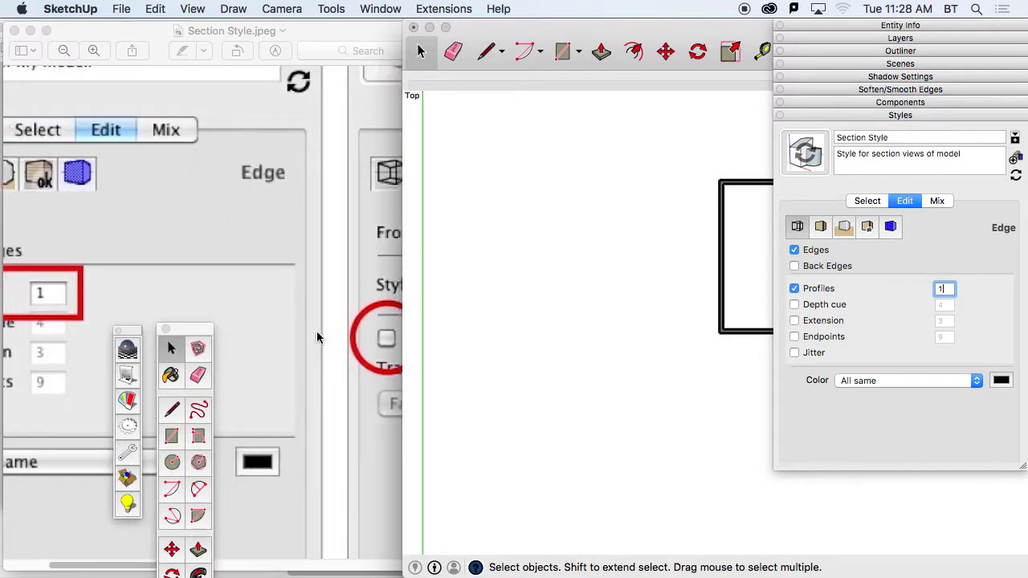
scroll(241, 329, "up", 8)
scroll(226, 327, "down", 8)
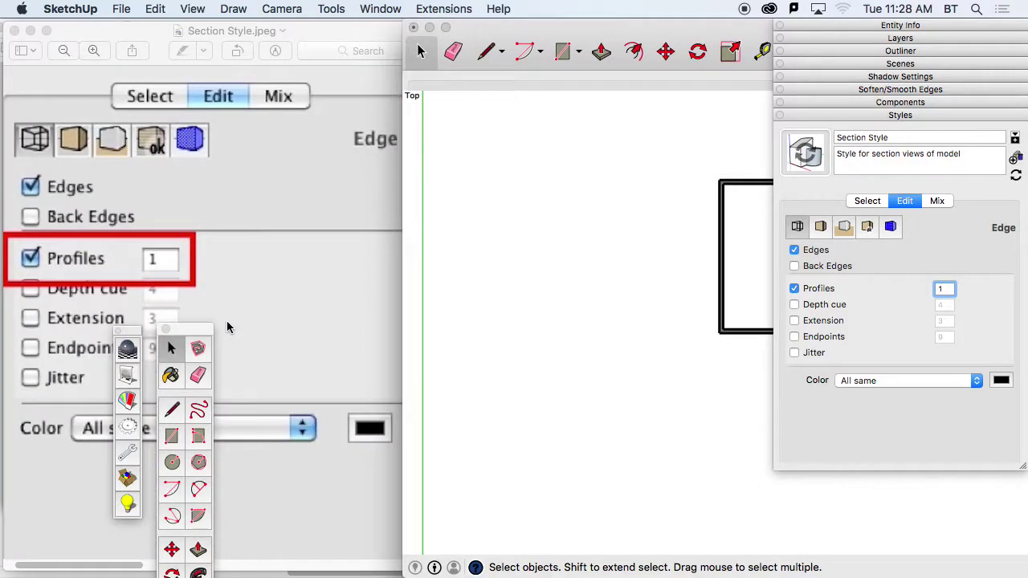
scroll(229, 326, "right", 10)
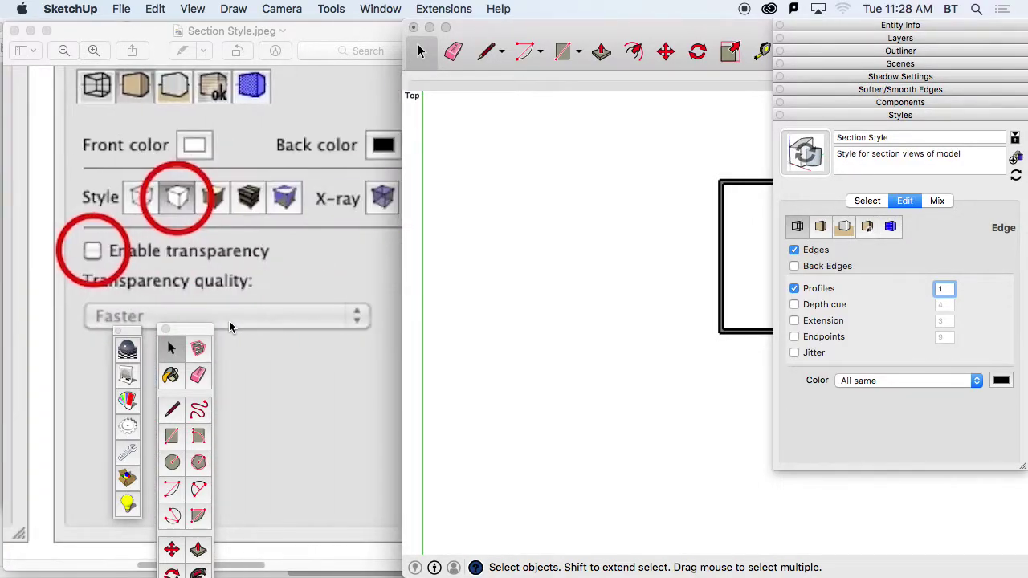
left_click(823, 230)
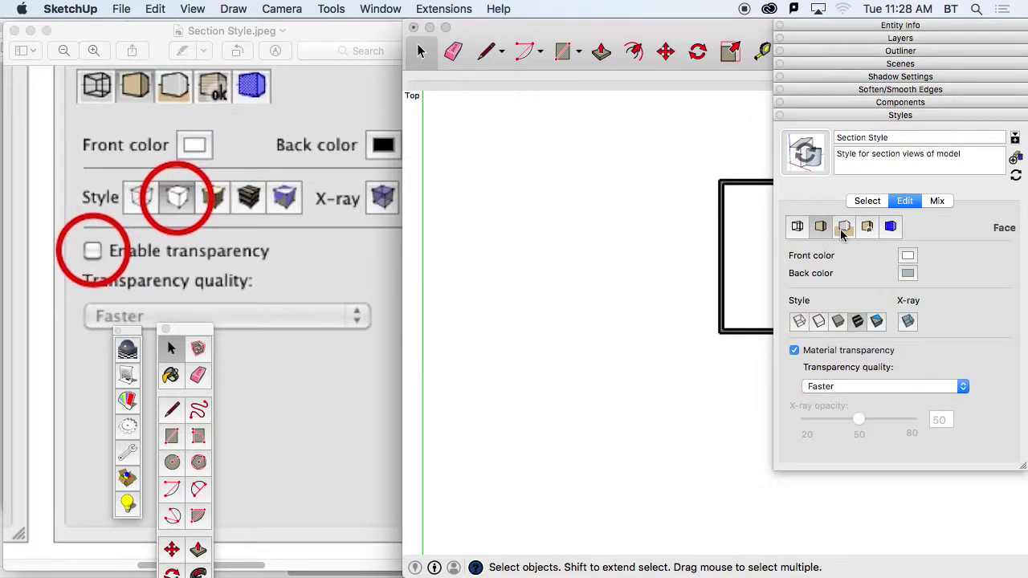
left_click(843, 229)
left_click(821, 228)
scroll(268, 235, "right", 2)
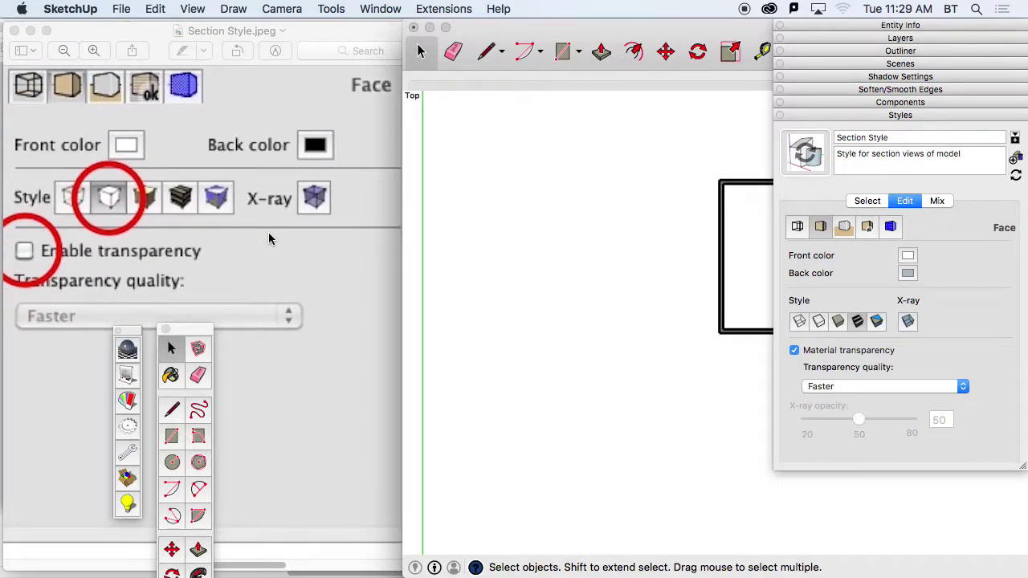
scroll(269, 238, "up", 5)
scroll(269, 239, "down", 3)
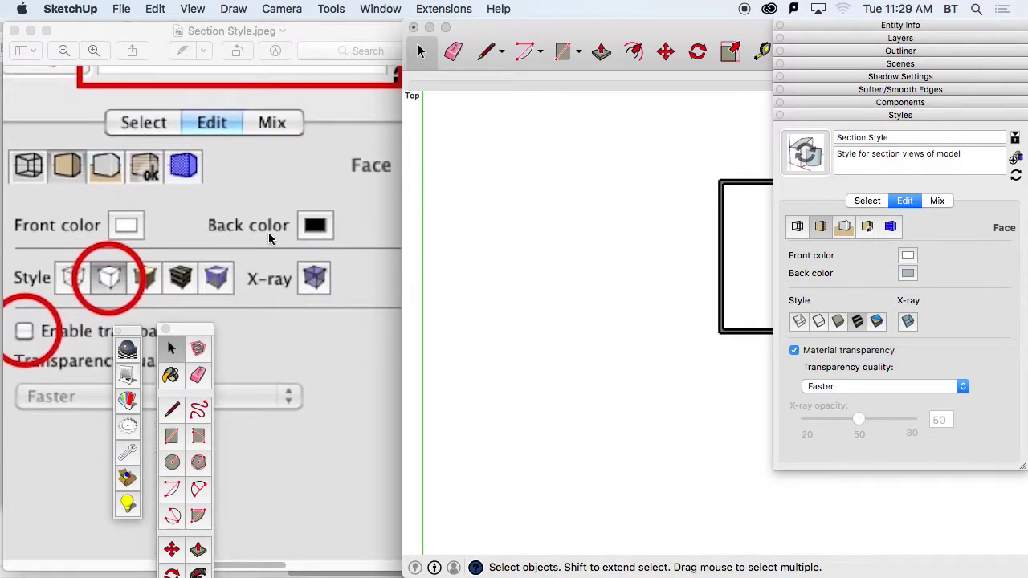
scroll(269, 235, "down", 1)
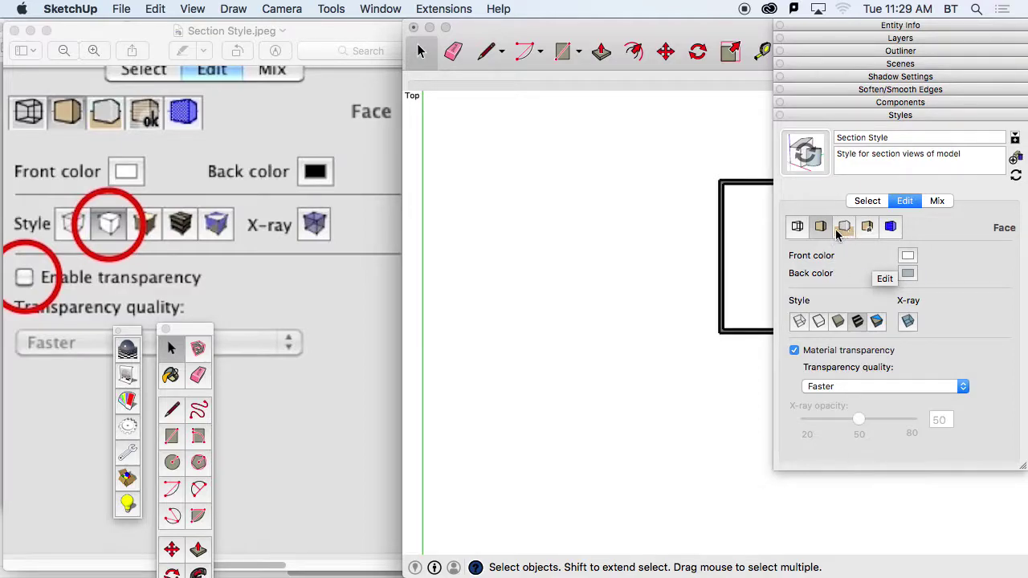
In Section Style's Face settings, set the face style to Hidden Line and turn off Material transparency.
left_click(796, 227)
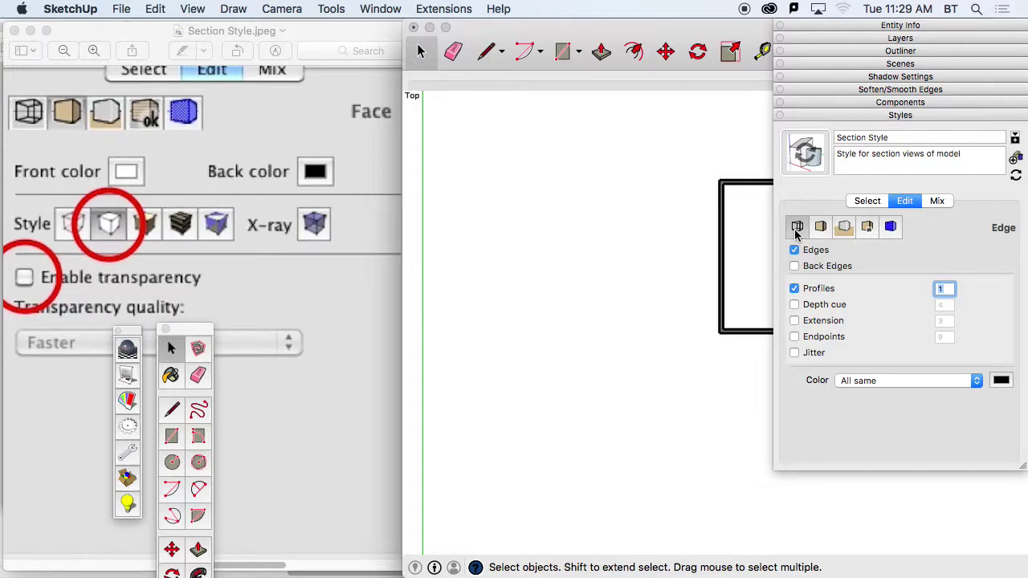
left_click(820, 228)
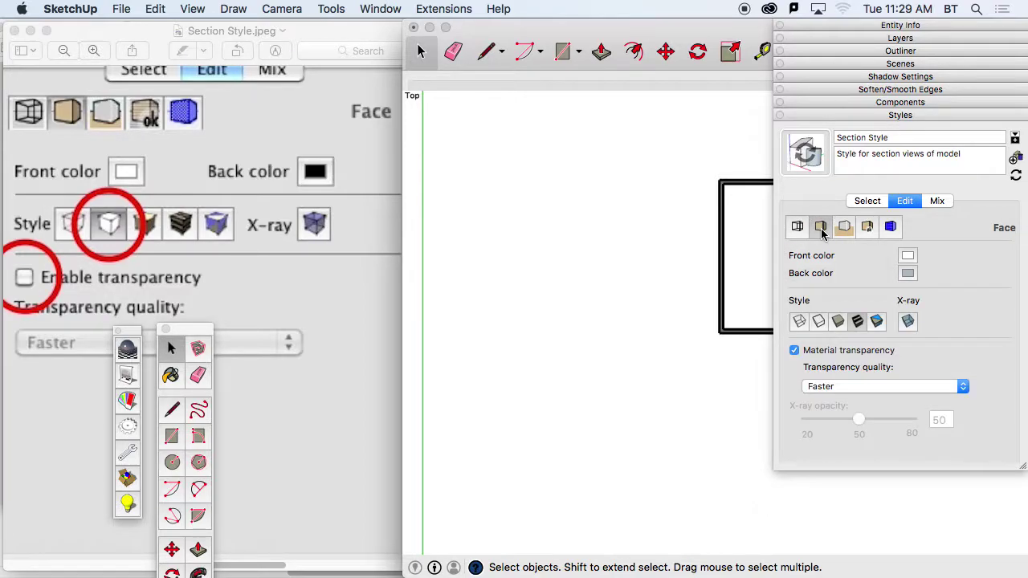
left_click(819, 322)
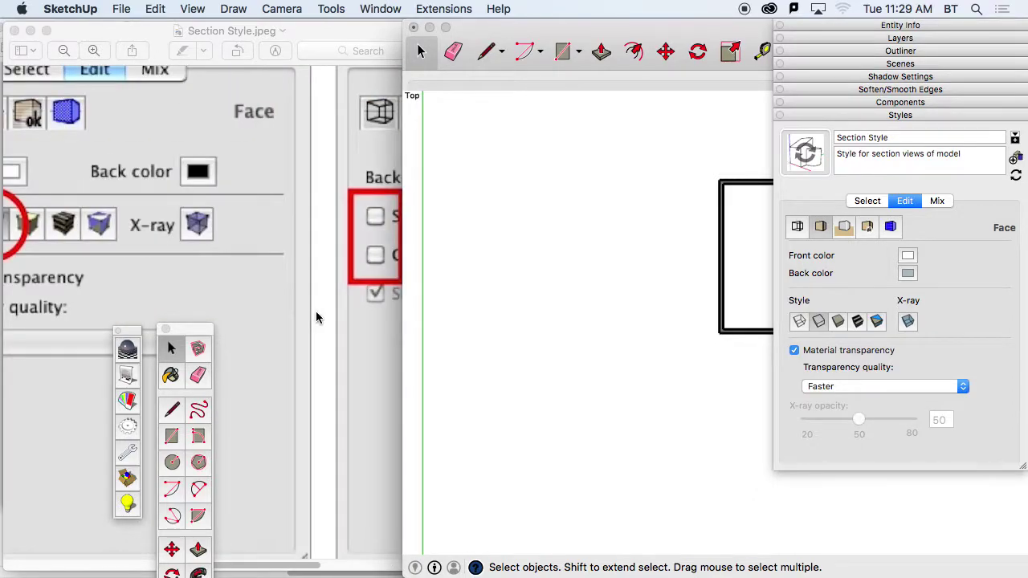
left_click(794, 351)
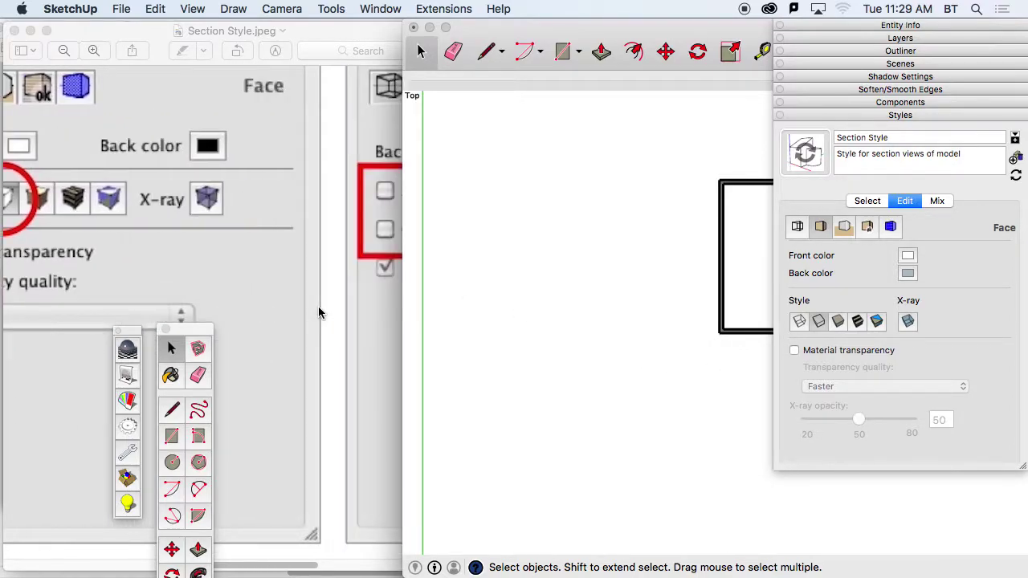
Compare Section Style's Background settings with the reference image and update the style with the changes.
scroll(319, 312, "right", 3)
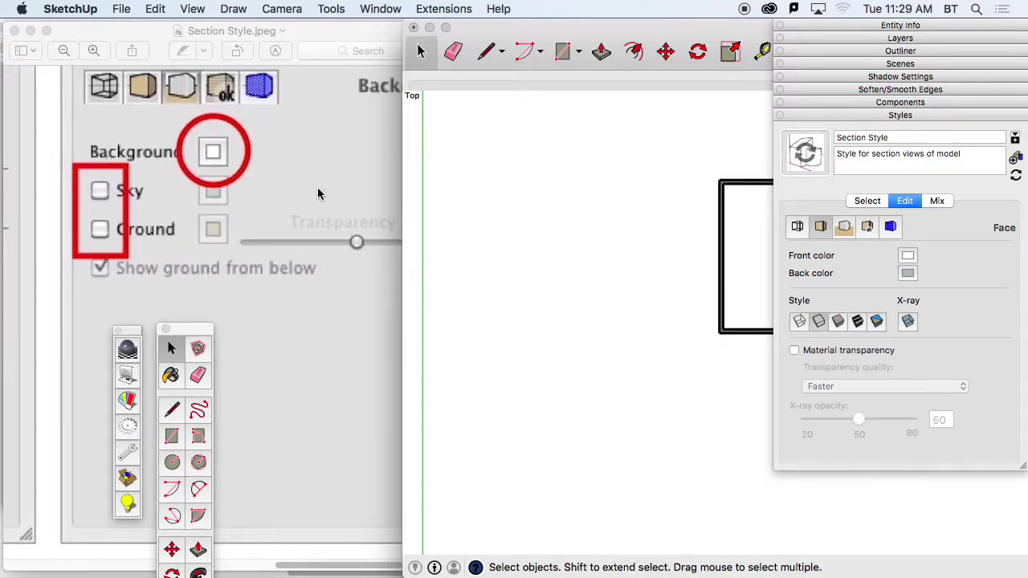
left_click(844, 226)
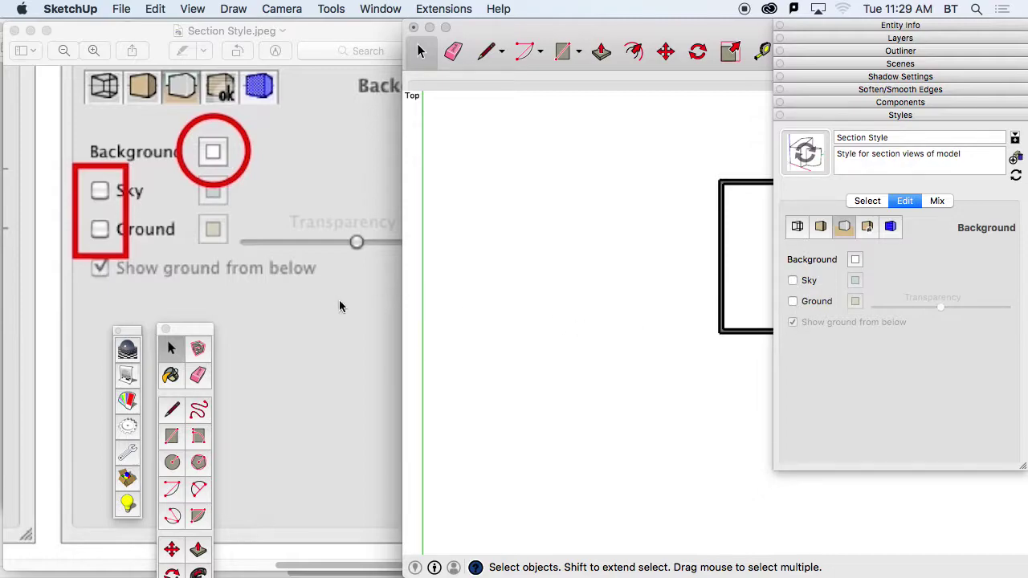
scroll(343, 306, "right", 3)
scroll(341, 304, "up", 5)
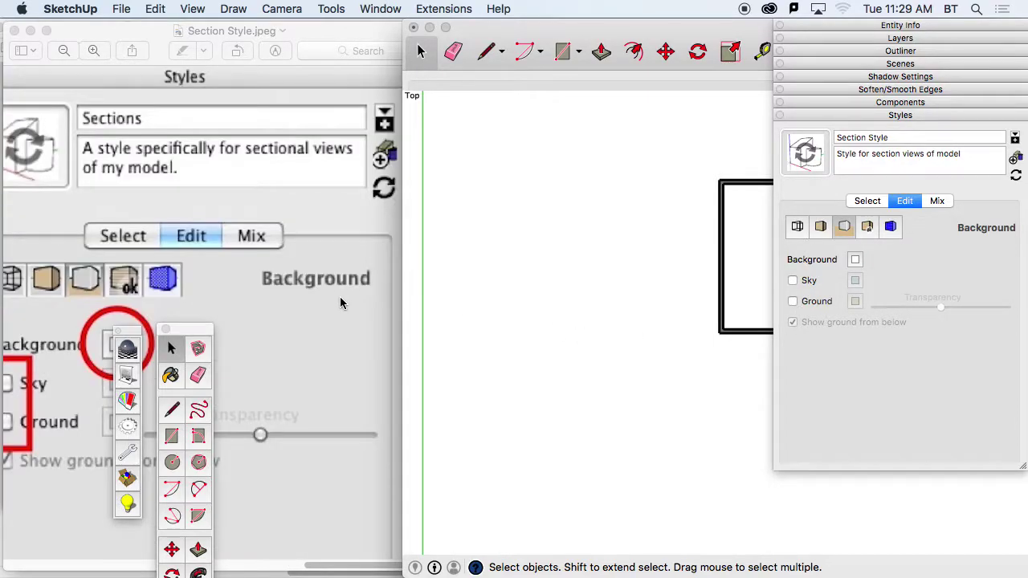
scroll(340, 303, "up", 2)
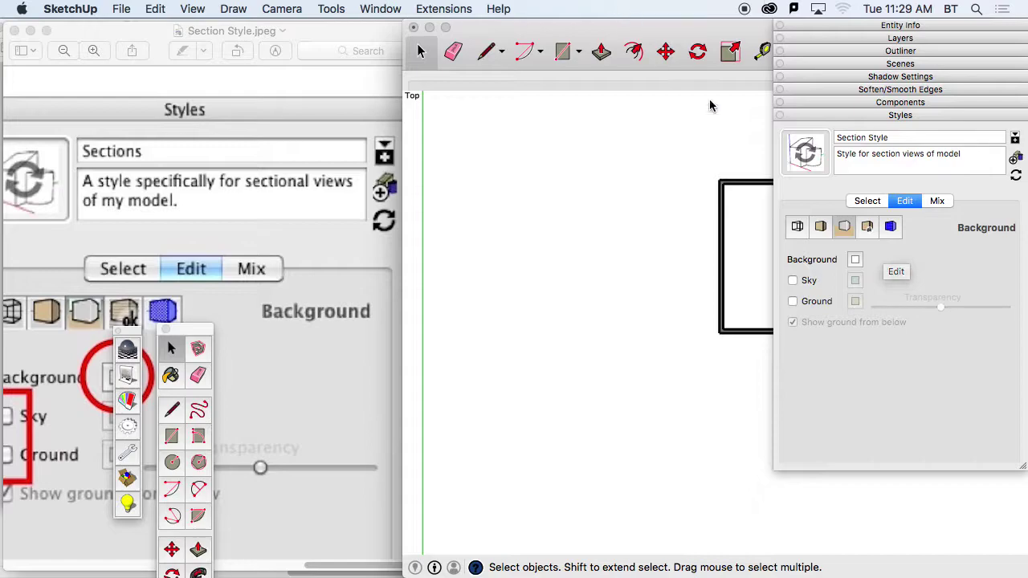
left_click(809, 161)
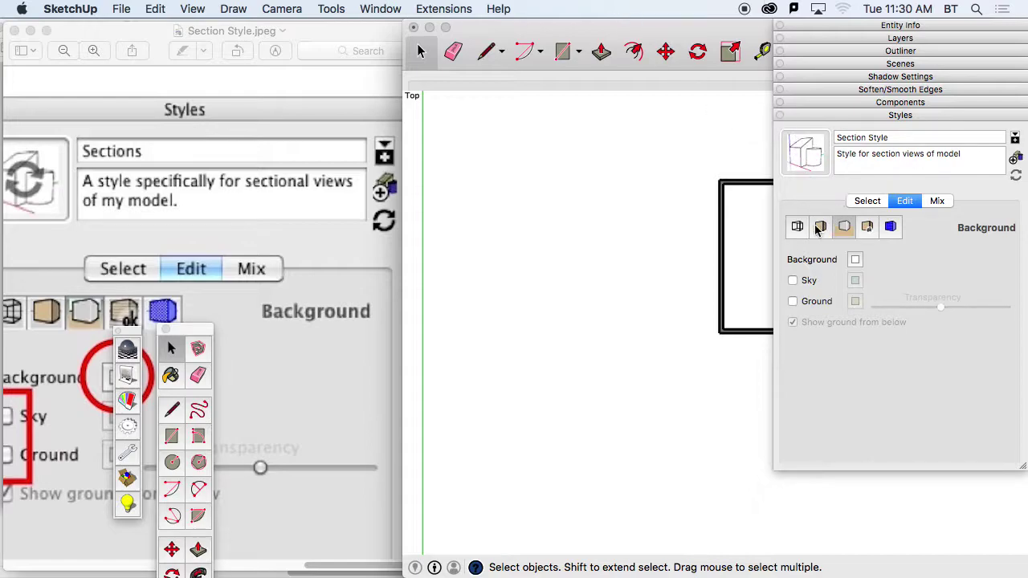
Move the SketchUp window back over the reference image and send the saved model to LayOut.
mouse_move(466, 30)
left_mouse_down()
mouse_move(493, 34)
mouse_move(228, 37)
mouse_move(87, 8)
left_mouse_up()
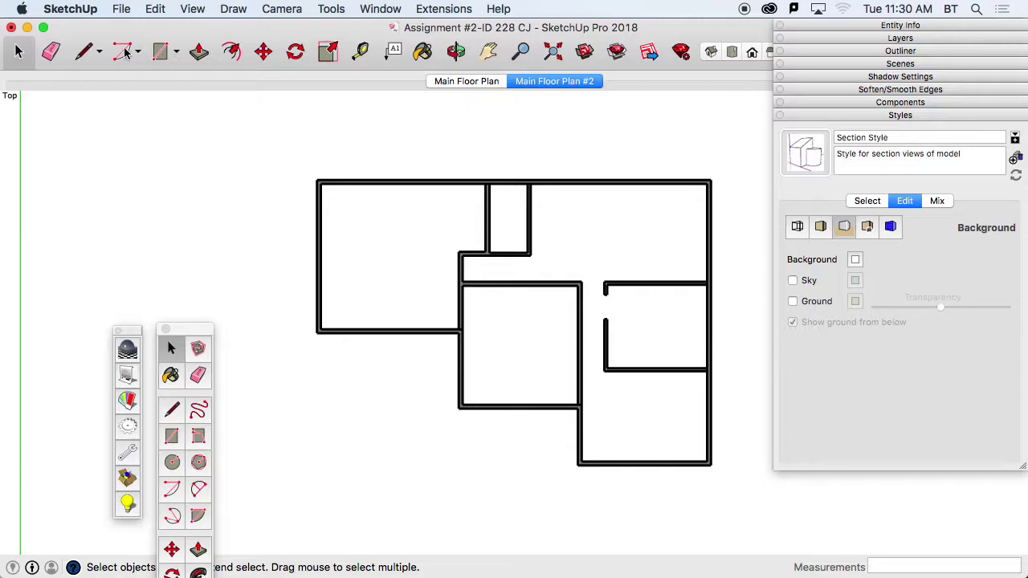
left_click(123, 9)
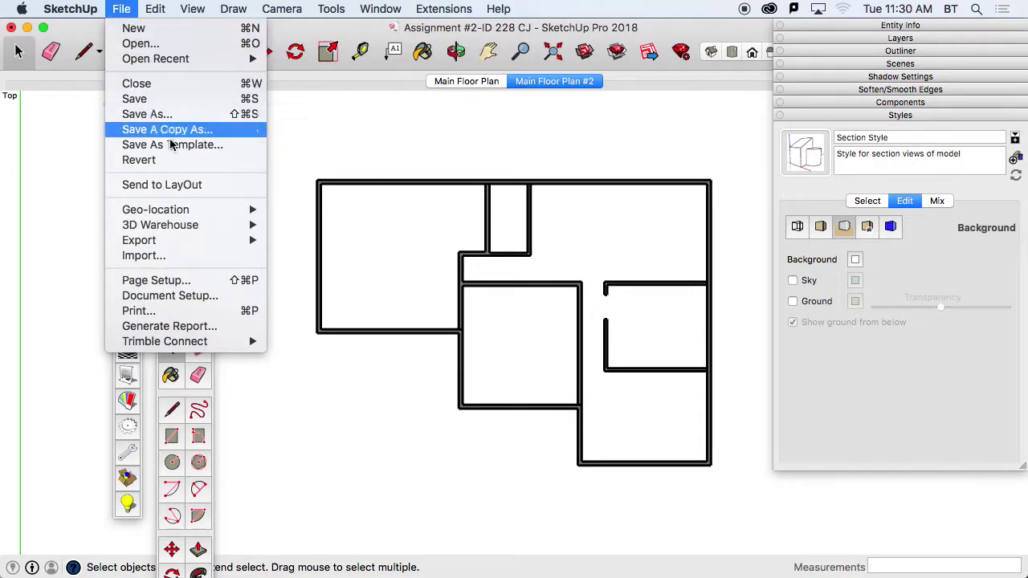
left_click(186, 188)
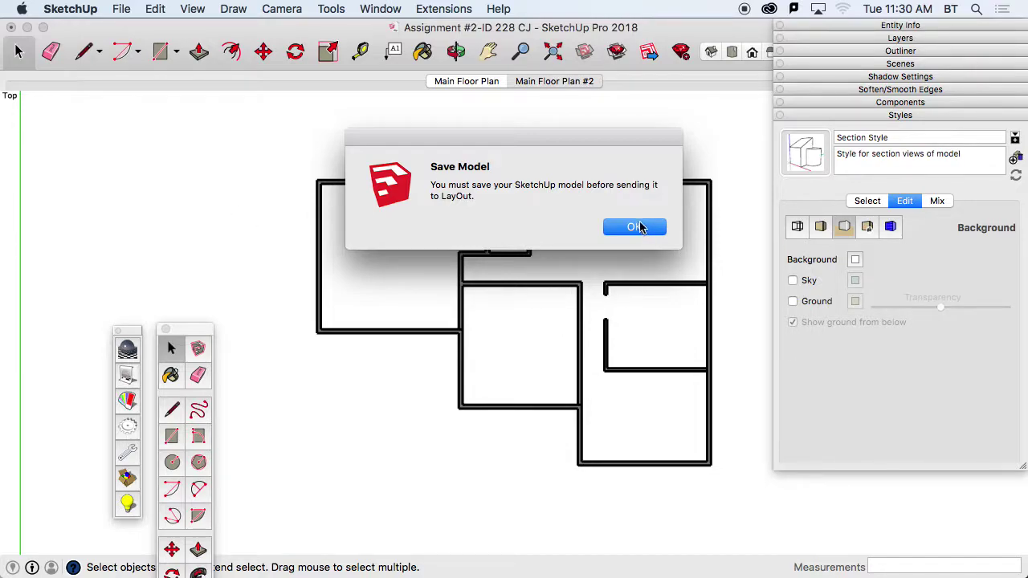
left_click(634, 227)
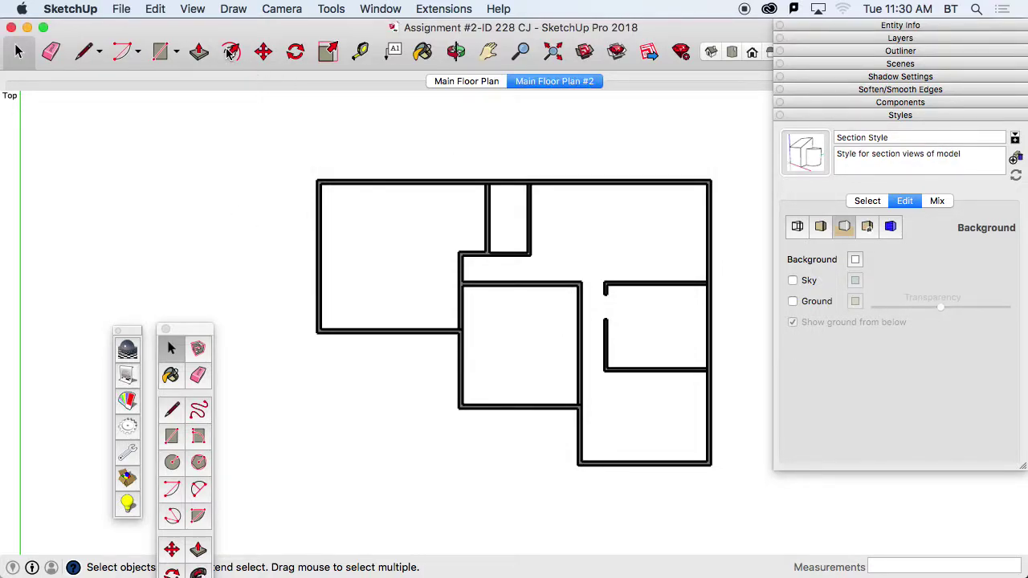
left_click(120, 8)
left_click(175, 184)
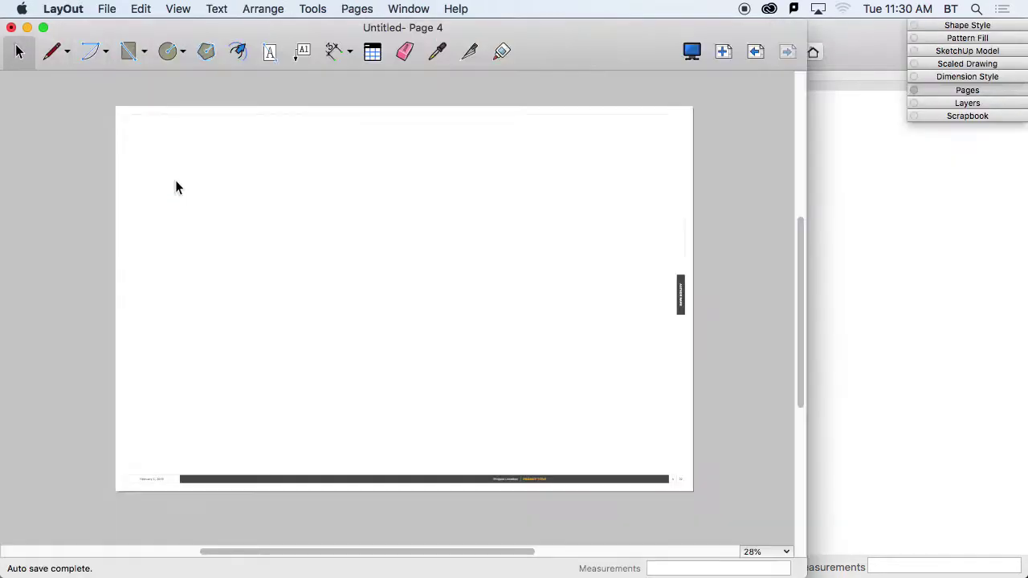
Create the LayOut document from the ArchD Landscape default template.
scroll(509, 304, "down", 10)
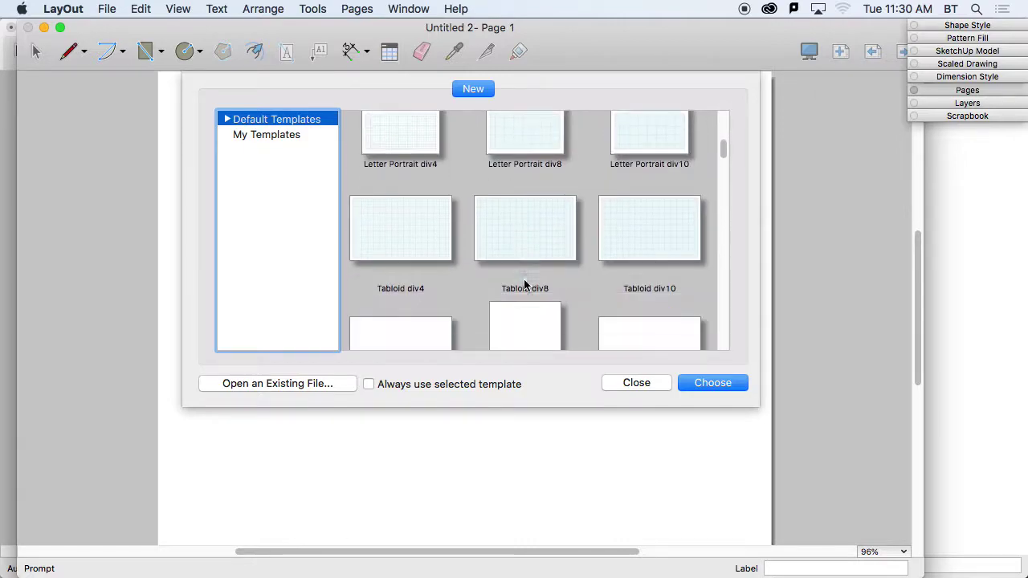
scroll(522, 290, "down", 10)
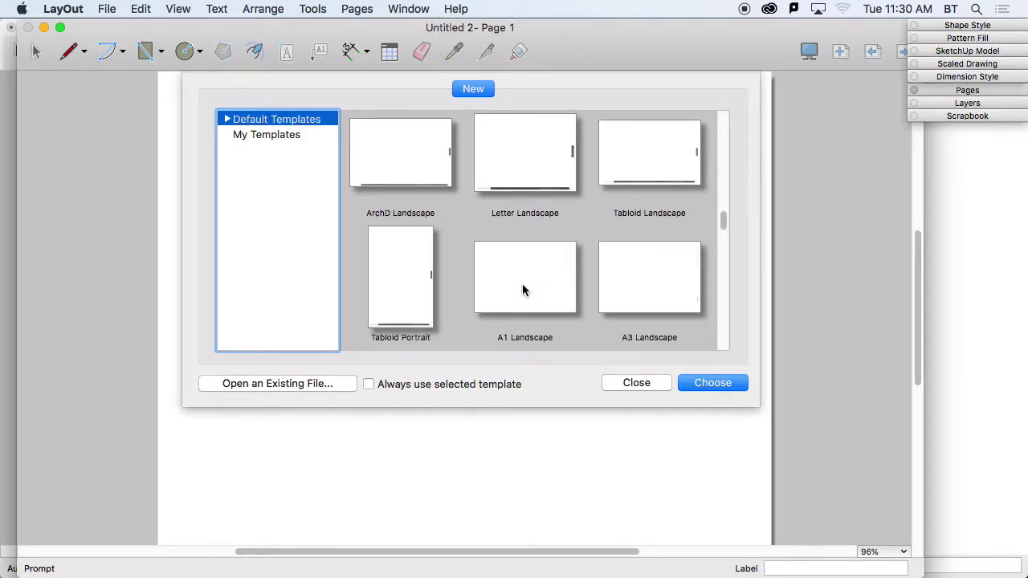
left_click(419, 155)
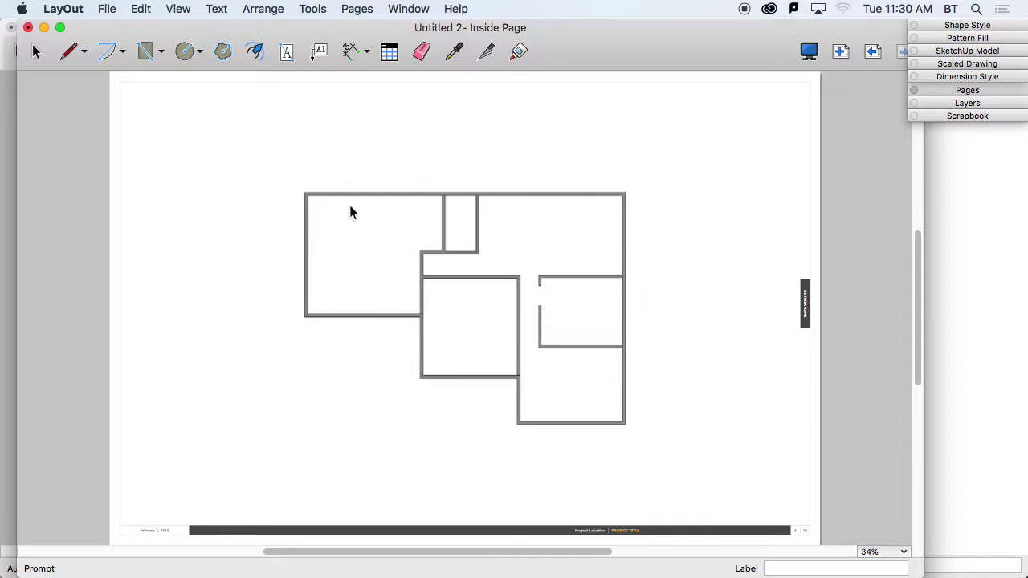
Open the thumbnail list of document pages and look through the Cover Page and the Inside Page.
scroll(620, 296, "up", 2)
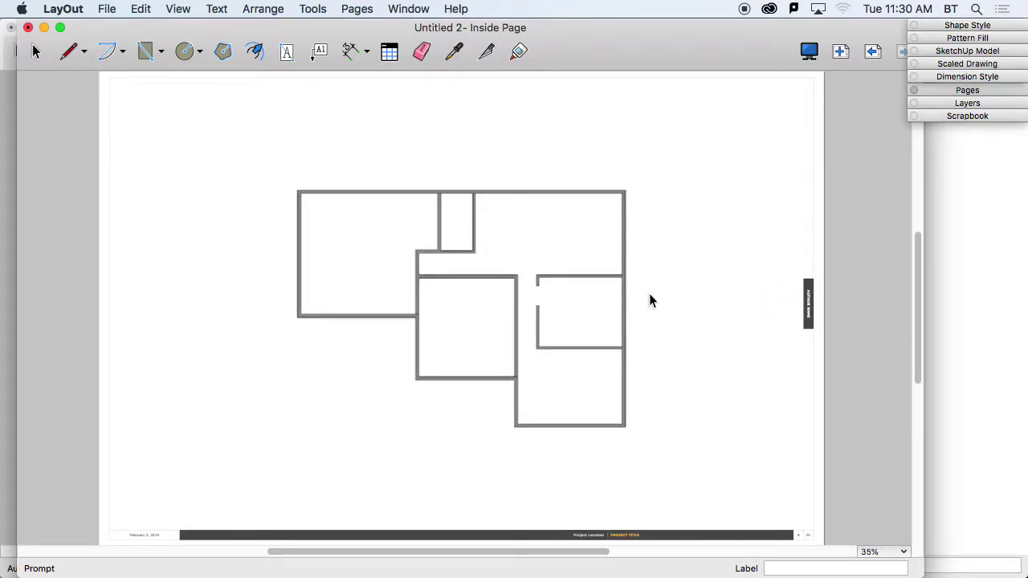
left_click_drag(919, 302, 924, 345)
left_click(983, 92)
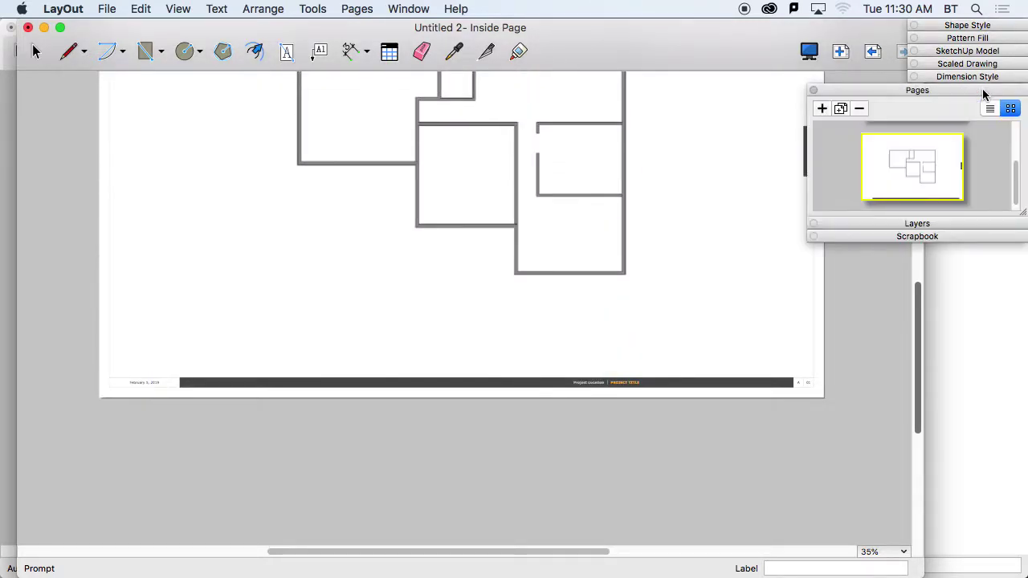
left_click(1014, 167)
left_click(1010, 110)
mouse_move(1014, 141)
left_mouse_down()
mouse_move(1010, 195)
mouse_move(1004, 133)
left_mouse_up()
left_click(956, 165)
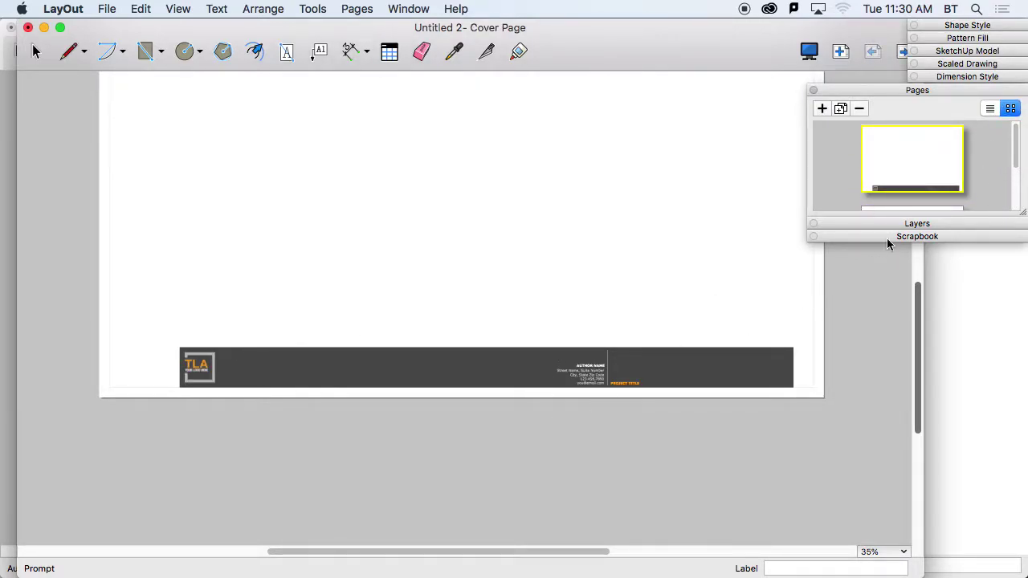
left_click_drag(1013, 157, 1017, 202)
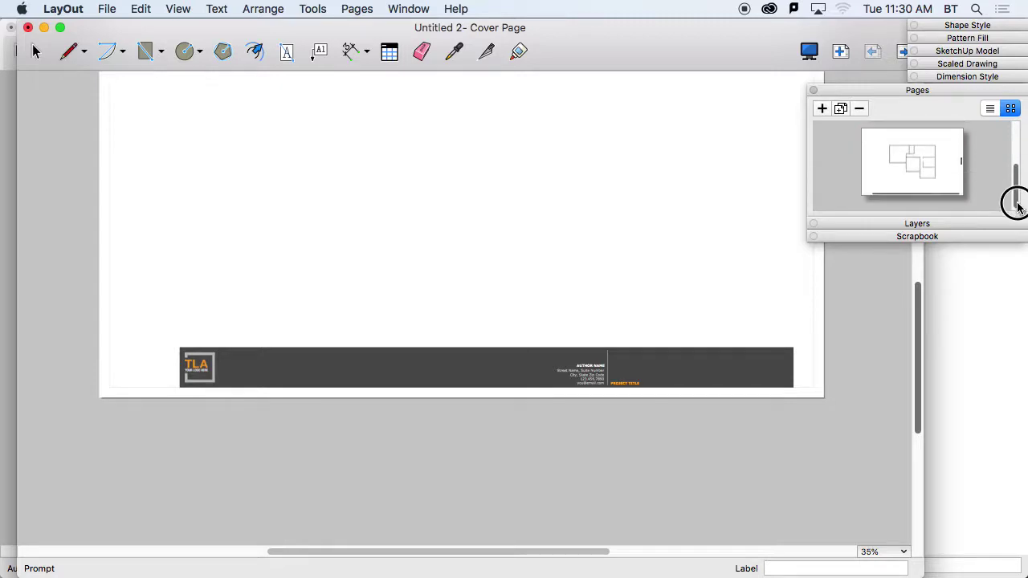
left_click(945, 178)
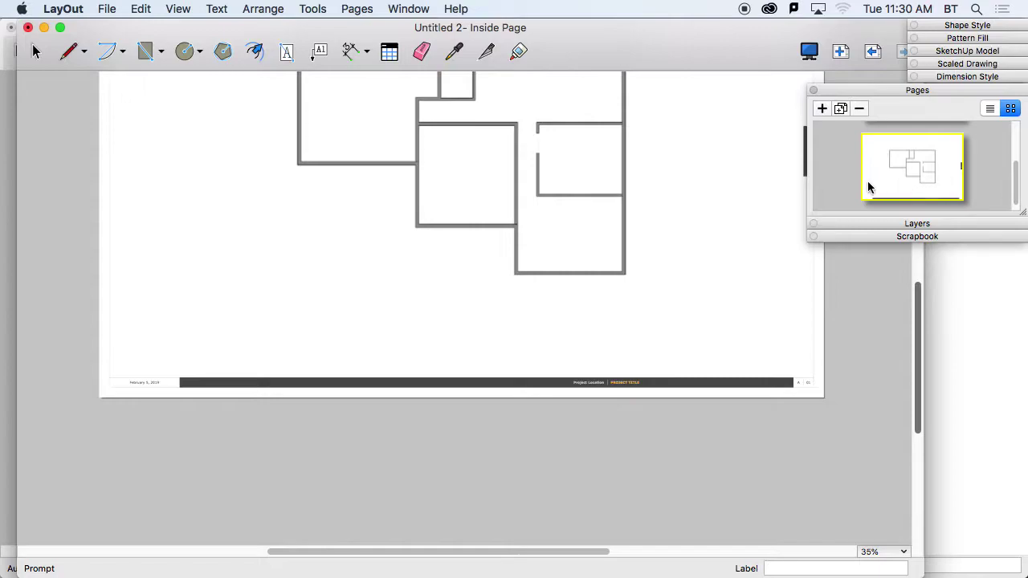
Duplicate the Inside Page with its floor plan and go to the duplicated page.
scroll(572, 239, "up", 2)
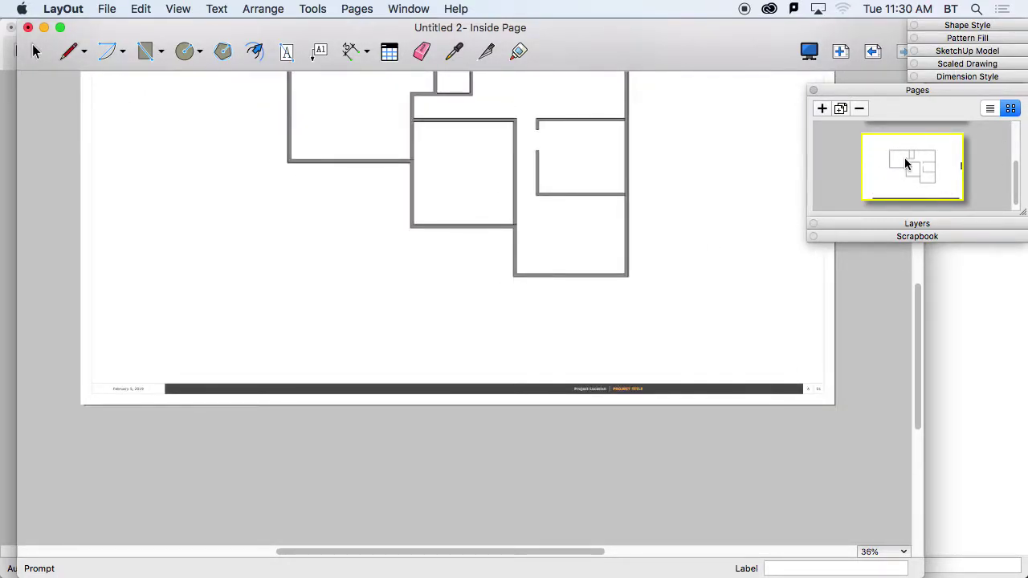
left_click(841, 113)
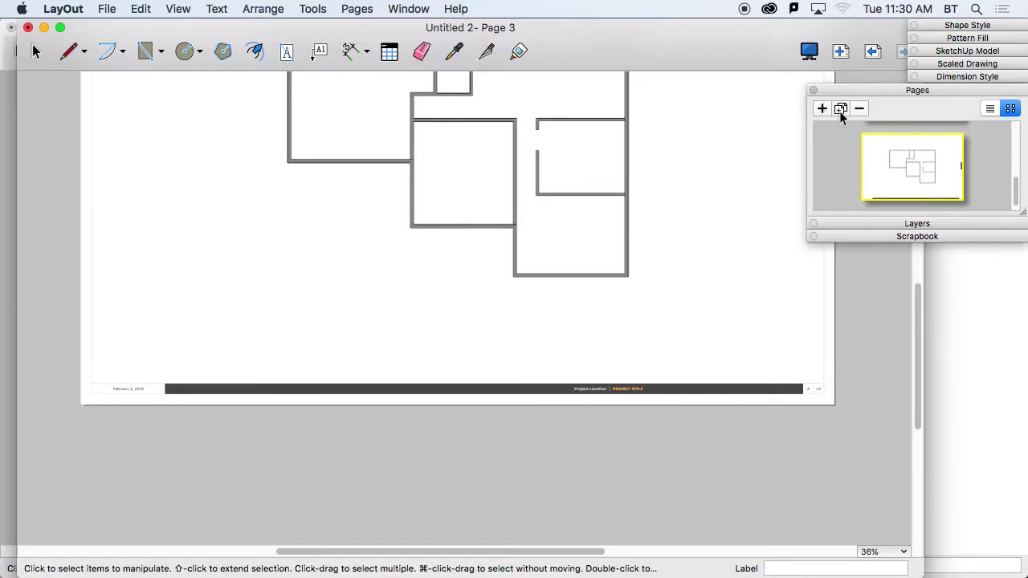
mouse_move(1016, 193)
left_mouse_down()
mouse_move(1012, 145)
mouse_move(990, 172)
mouse_move(1016, 197)
left_mouse_up()
left_click(950, 184)
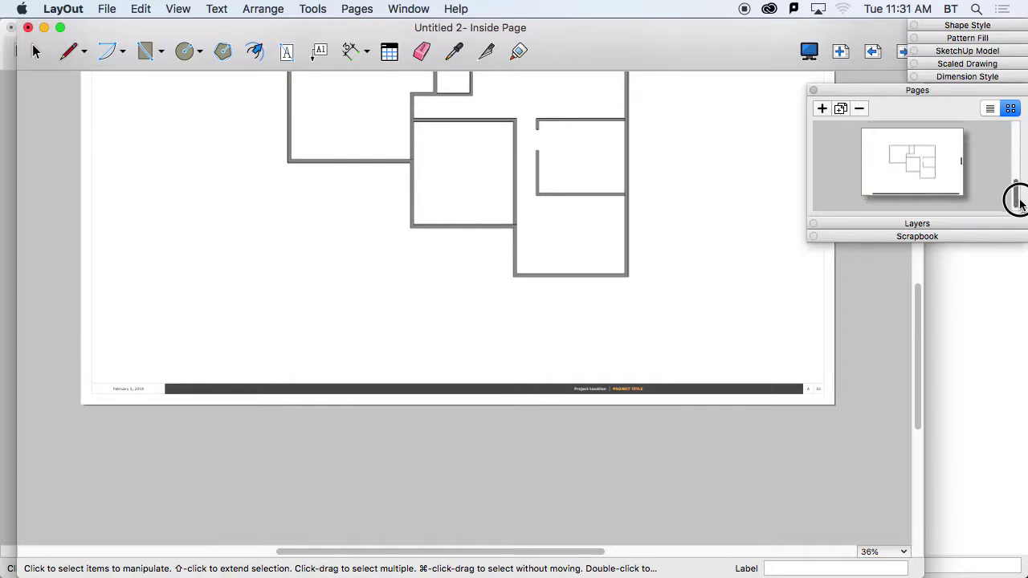
left_click(942, 181)
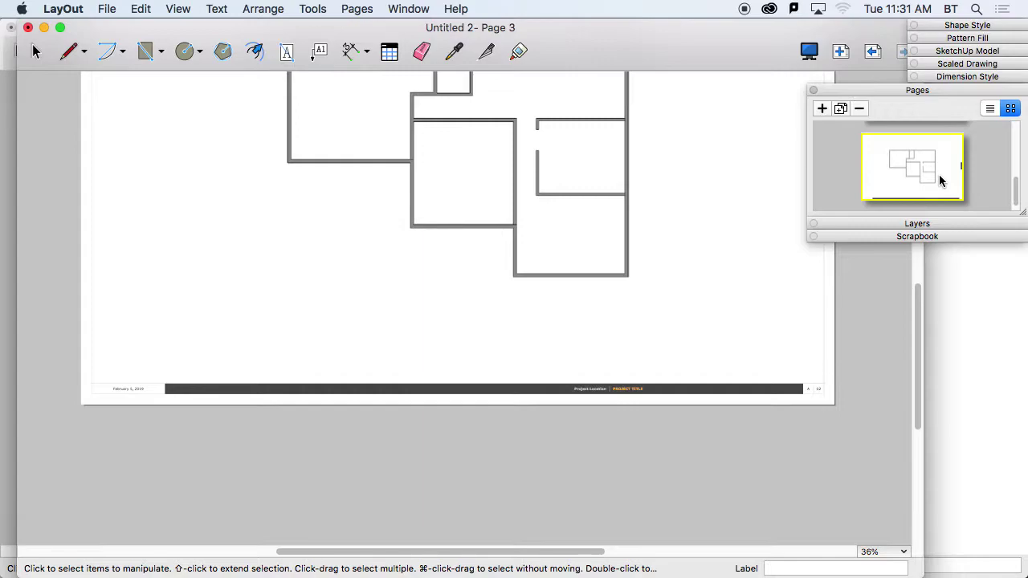
Open the floor plan viewport on Page 3 for editing and orbit its model into an angled 3D view.
scroll(610, 261, "down", 4)
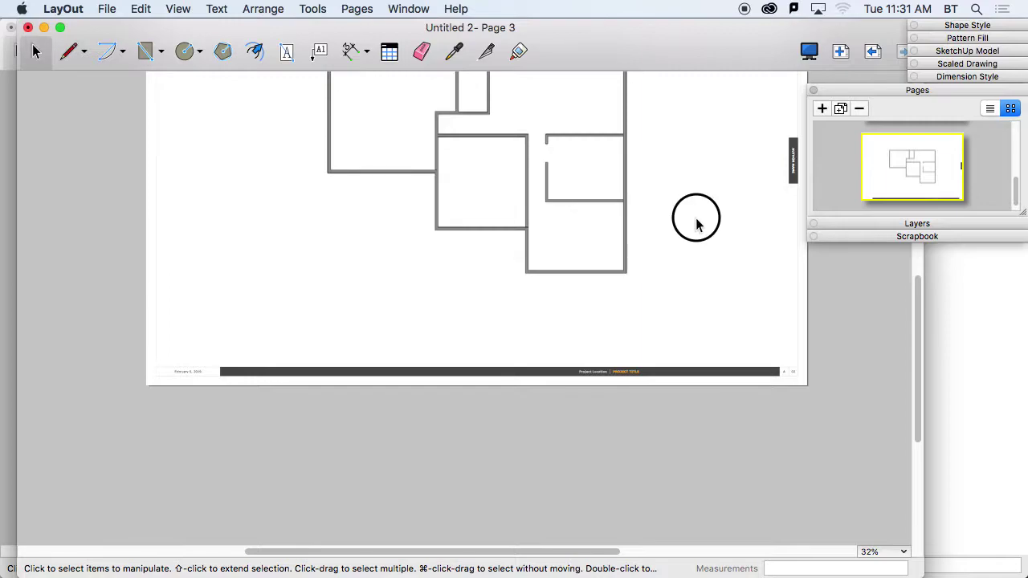
middle_click_drag(683, 252, 674, 356)
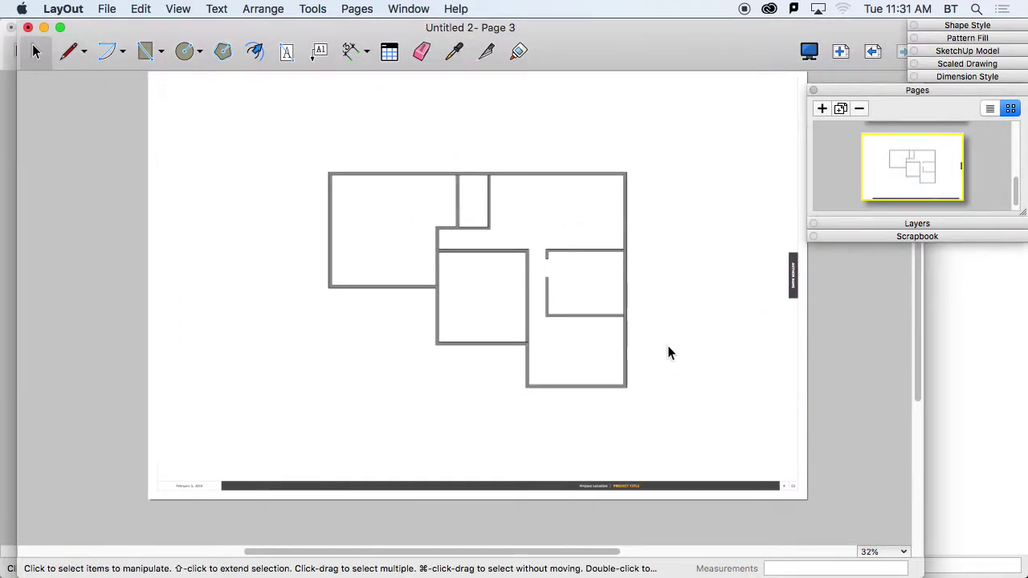
left_click(623, 172)
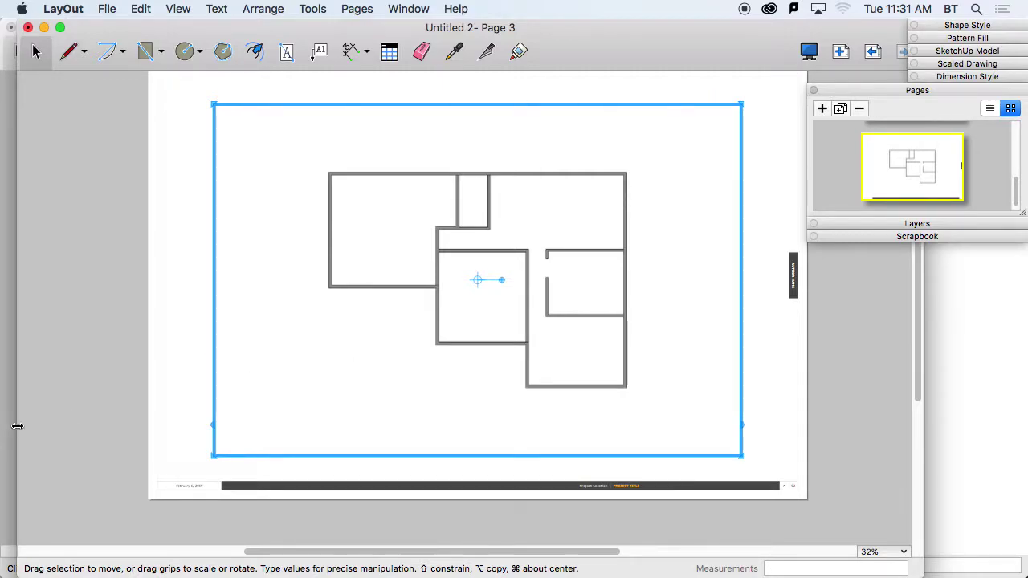
double_click(434, 290)
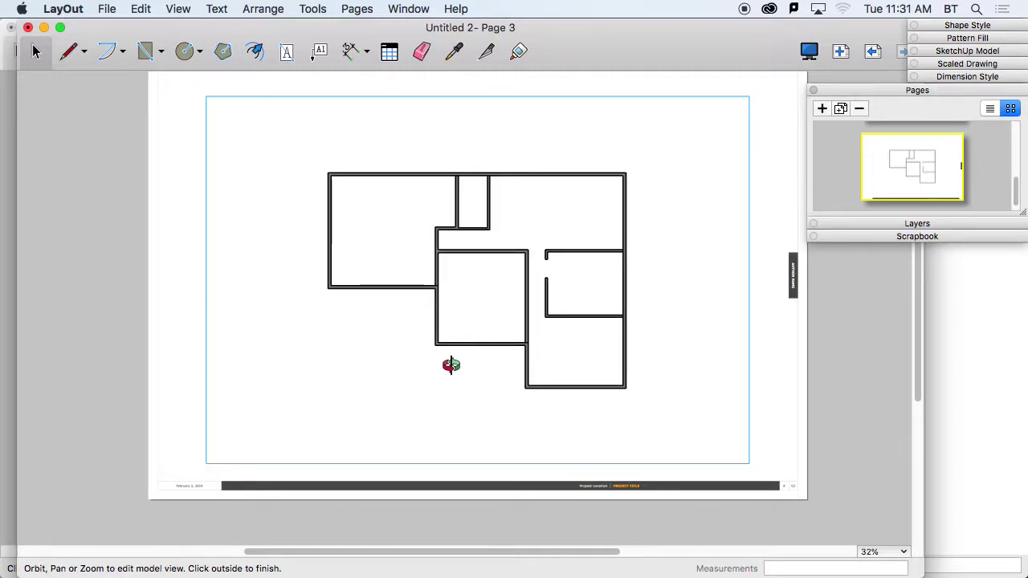
mouse_move(402, 376)
left_mouse_down()
mouse_move(437, 351)
mouse_move(507, 218)
left_mouse_up()
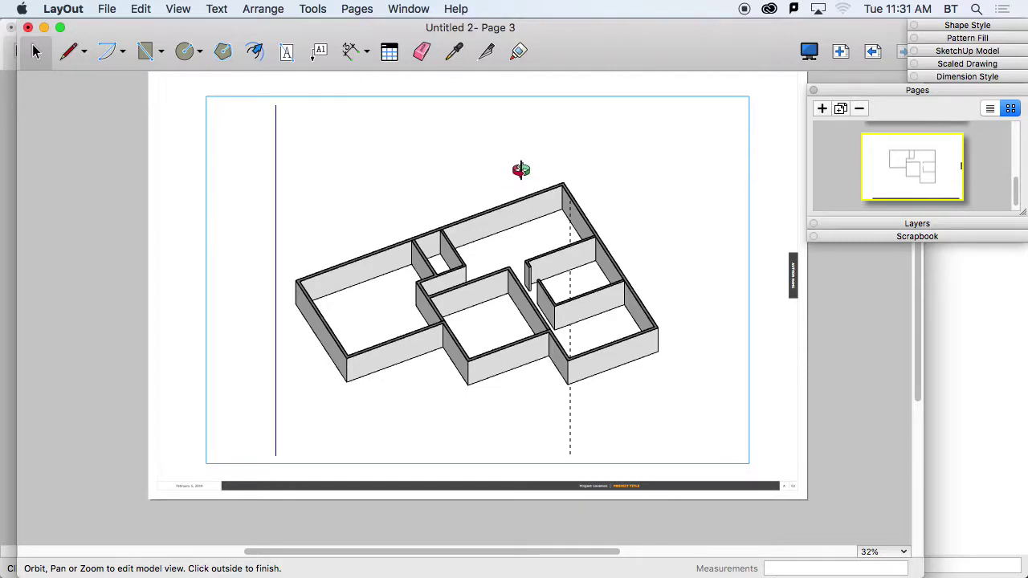
Show the viewport's SketchUp model settings and switch its scene to Main Floor Plan and back to Main Floor Plan #2.
left_click(956, 53)
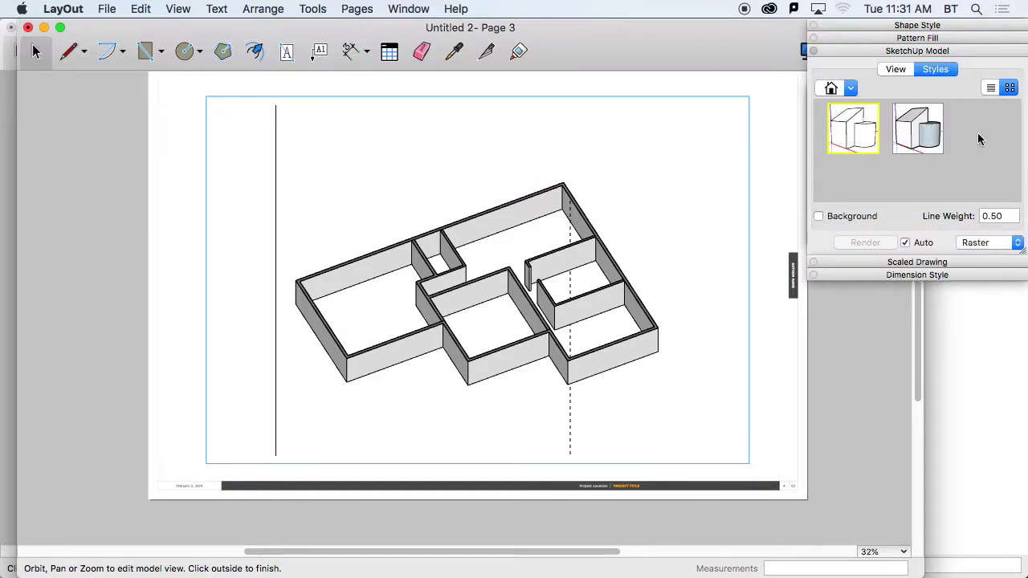
left_click(896, 68)
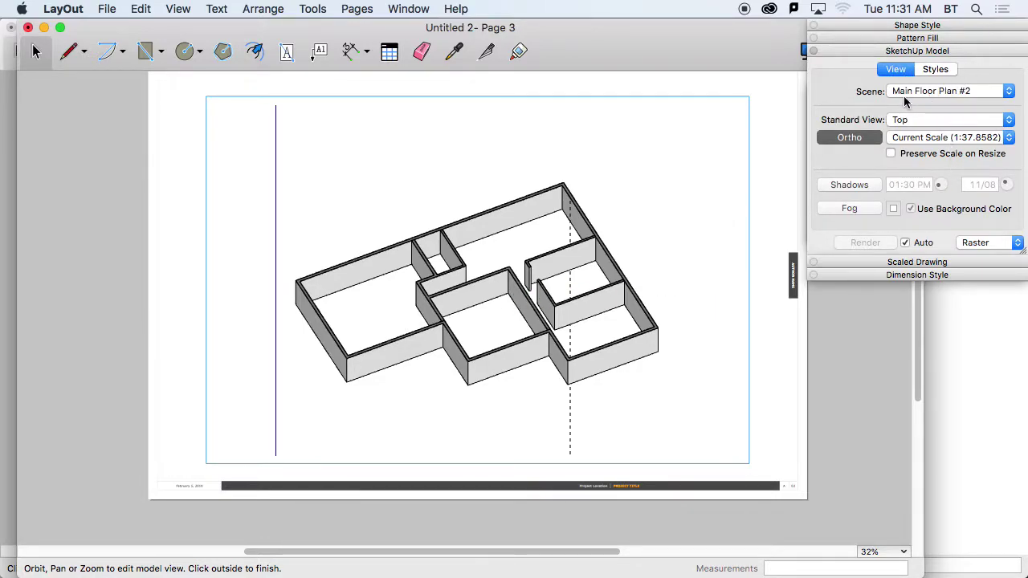
left_click(992, 93)
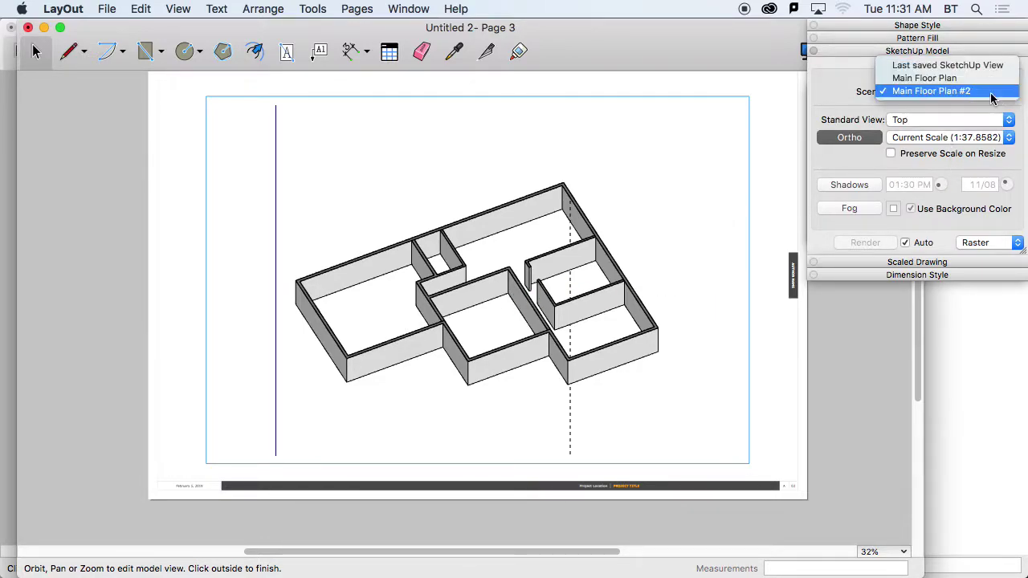
left_click(983, 77)
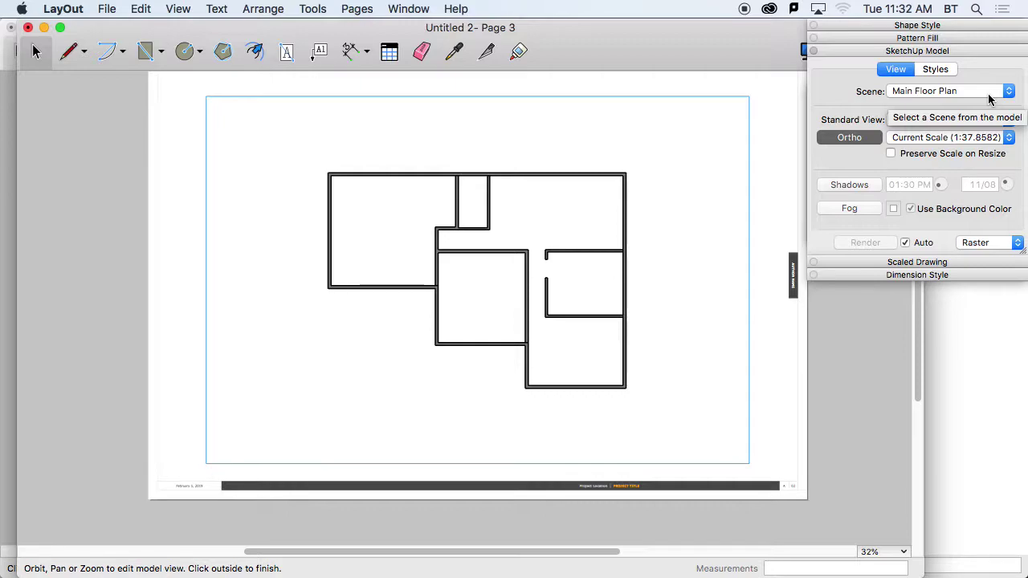
left_click(990, 91)
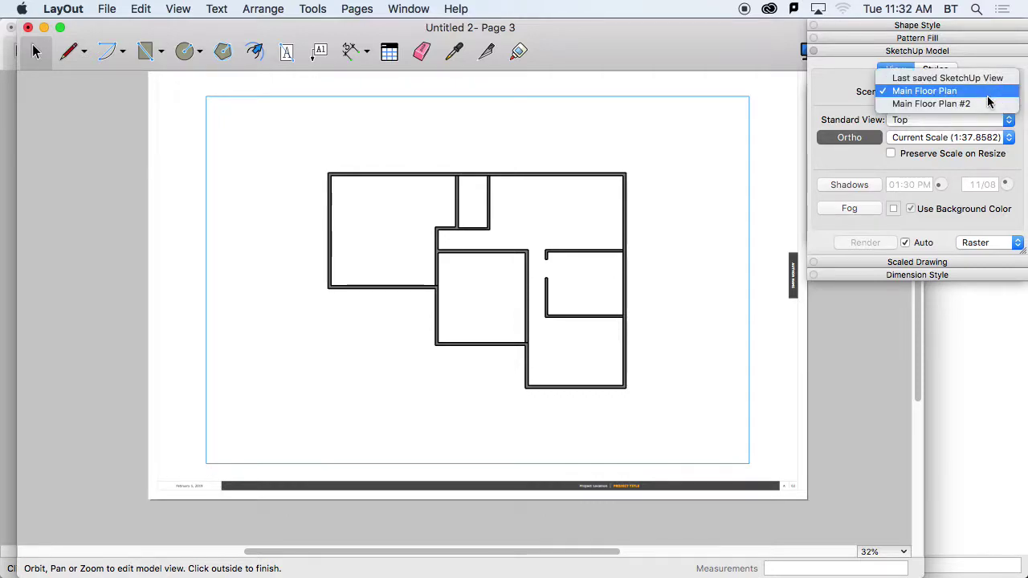
left_click(986, 102)
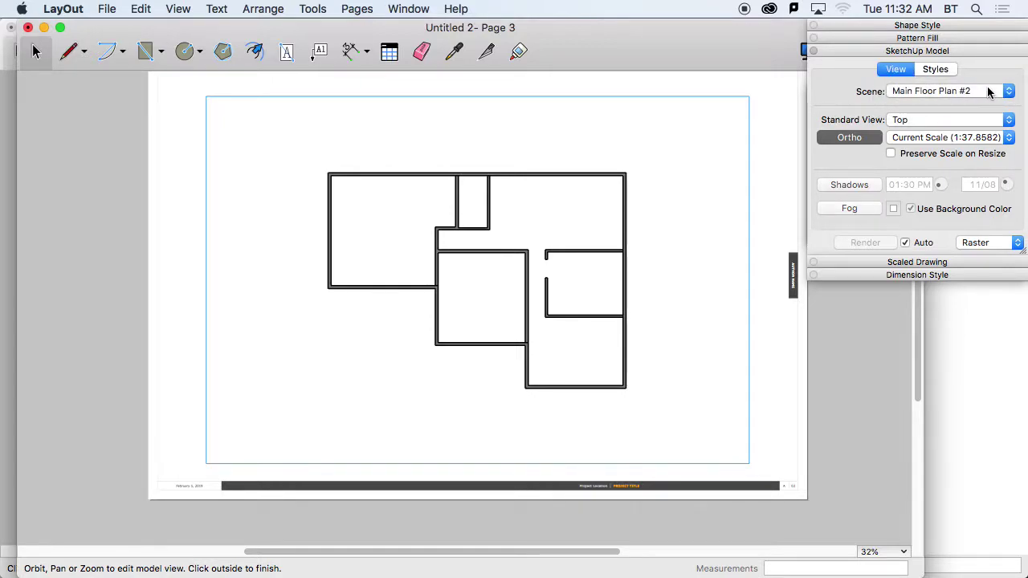
Review the scene choices, orbit the viewport's model into 3D again, and check the available standard views.
left_click(996, 90)
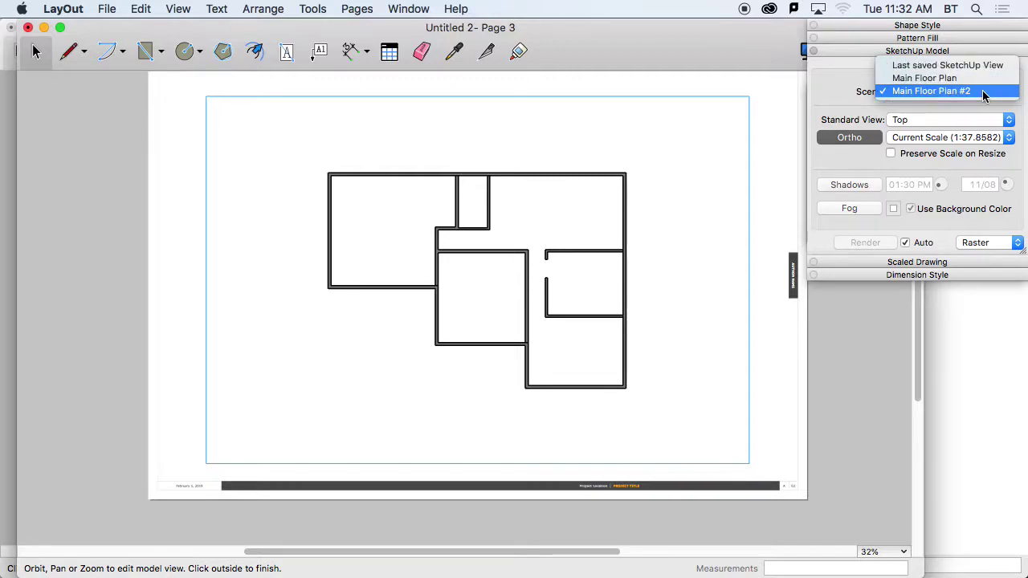
left_click(855, 94)
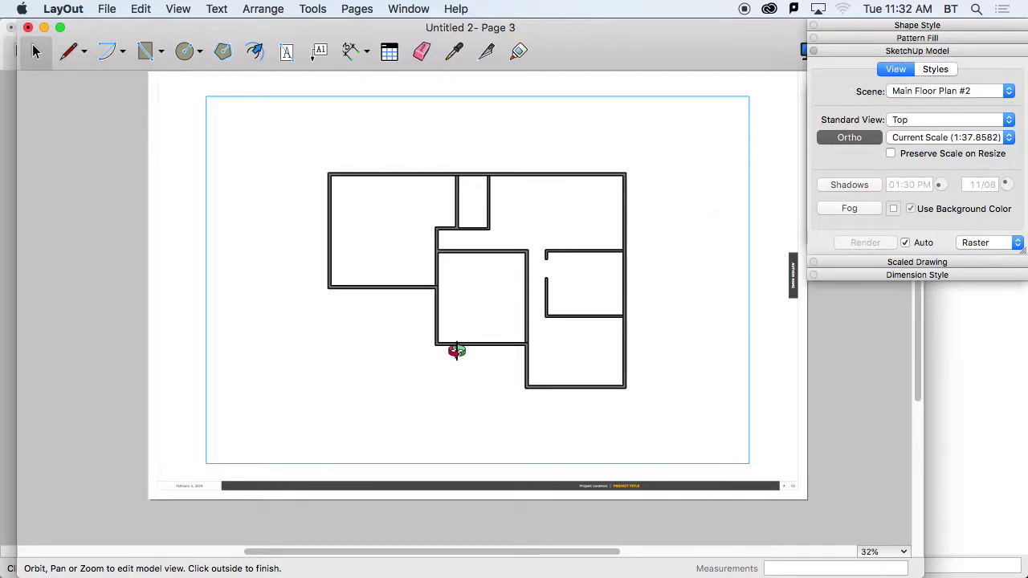
left_click_drag(436, 356, 536, 170)
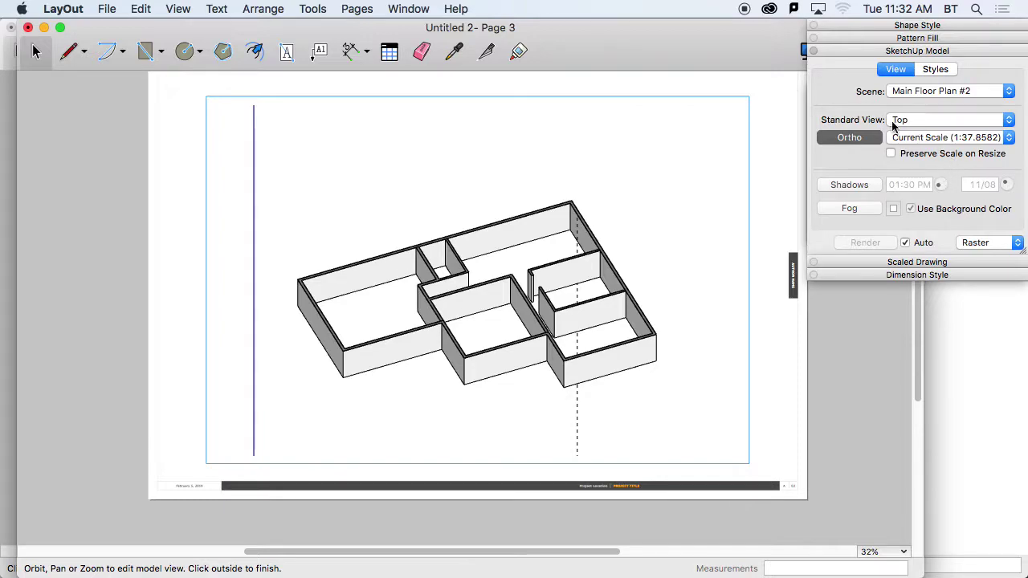
left_click(943, 119)
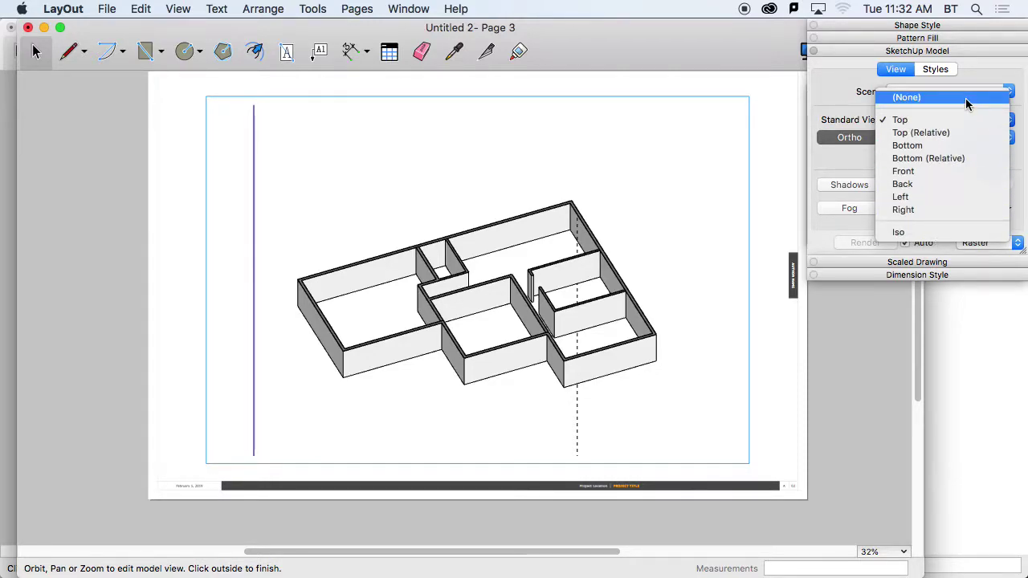
left_click(846, 126)
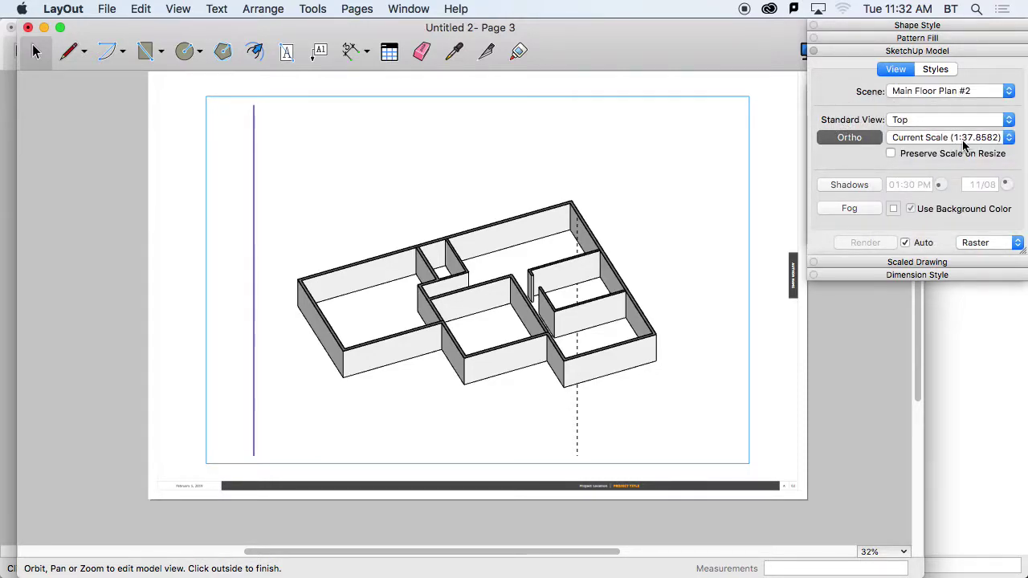
Set the floor plan viewport's scale to 1/4" = 1'-0" (1:48), zoom slightly inside it, and finish editing the viewport.
left_click(989, 140)
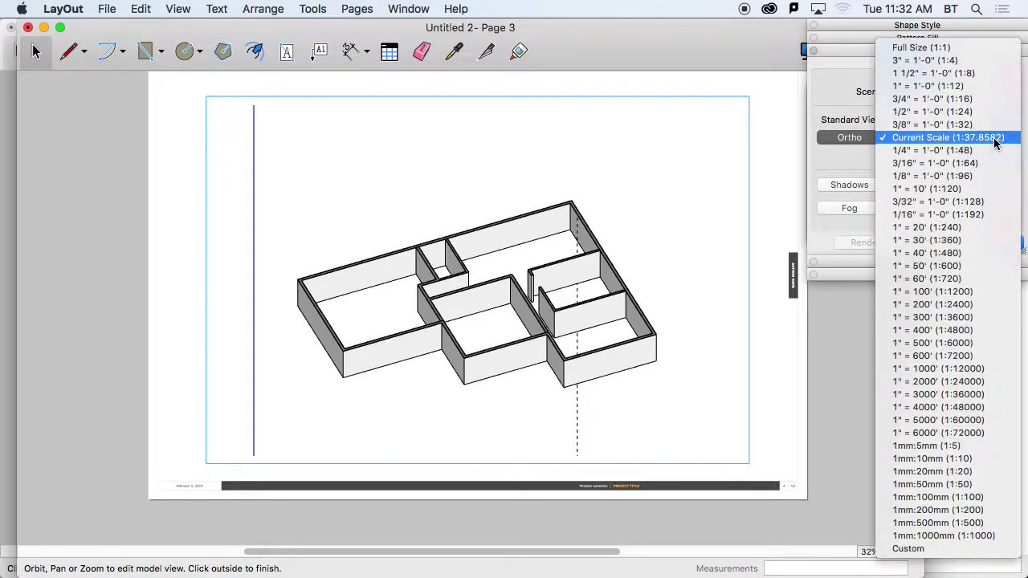
left_click(989, 151)
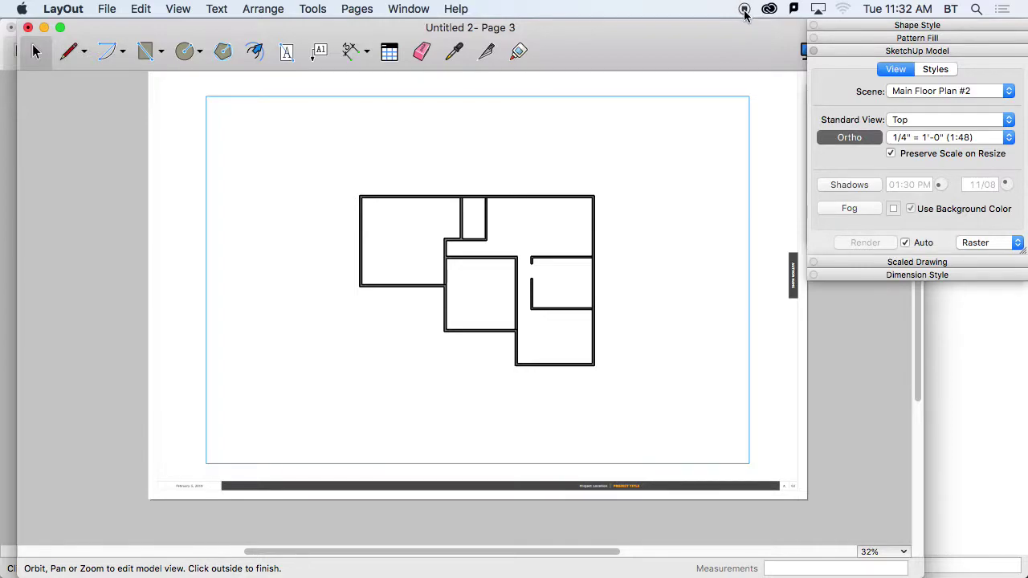
scroll(710, 276, "up", 1)
scroll(711, 276, "down", 1)
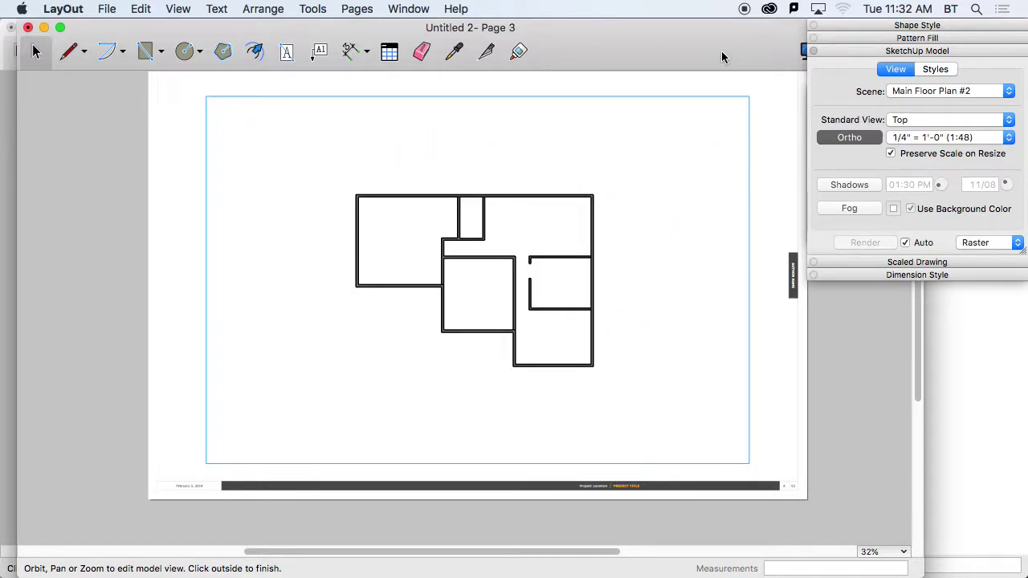
left_click(668, 114)
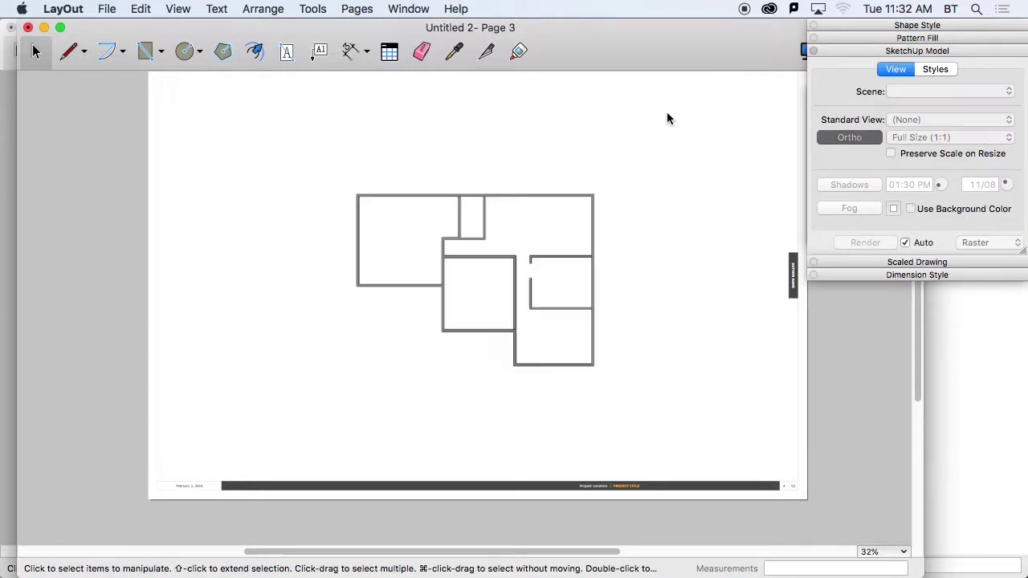
Add a new page after Page 3 and paste the floor plan viewport onto it.
left_click(587, 198)
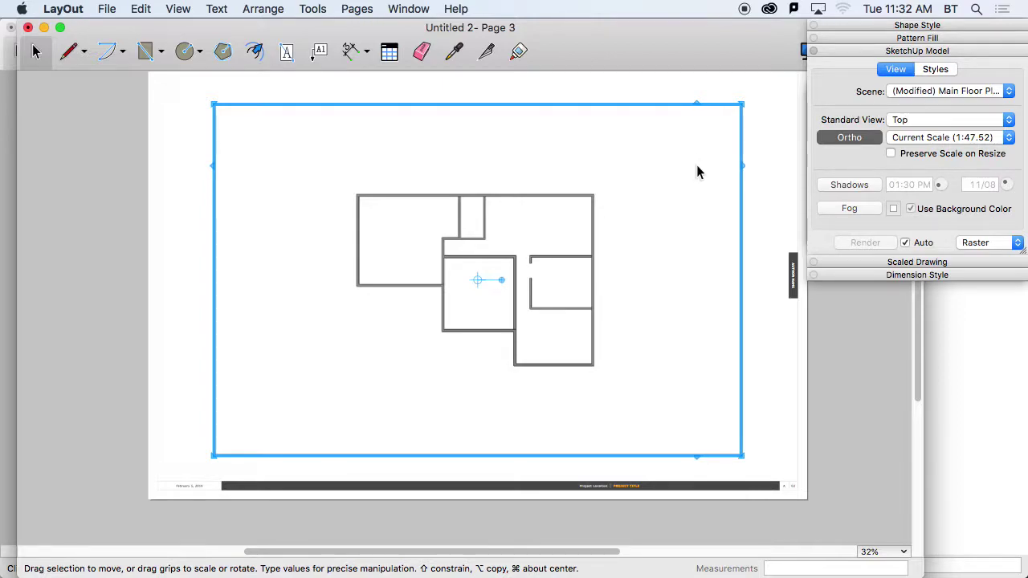
mouse_move(789, 49)
left_mouse_down()
mouse_move(716, 16)
mouse_move(650, 9)
left_mouse_up()
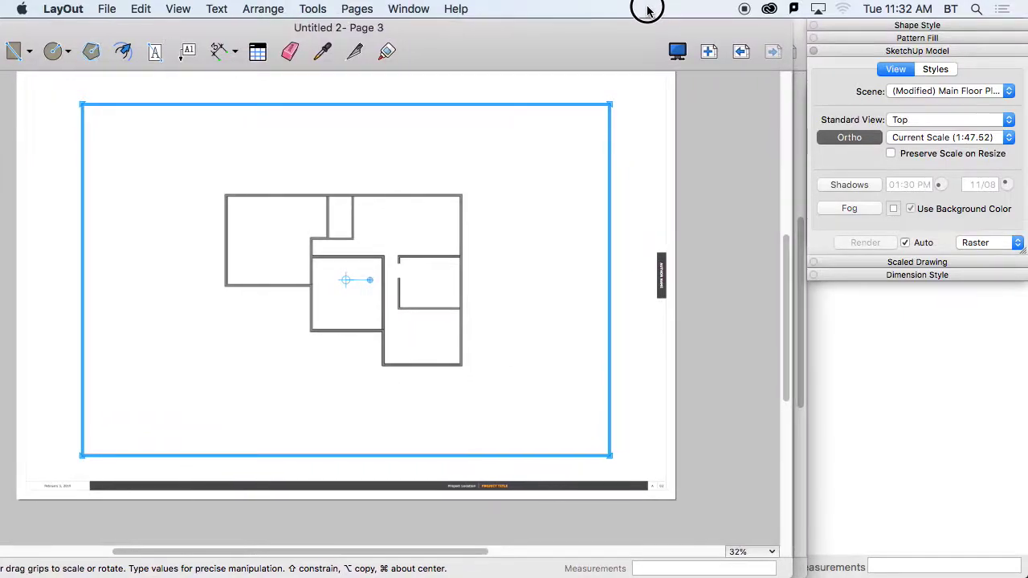
left_click(709, 52)
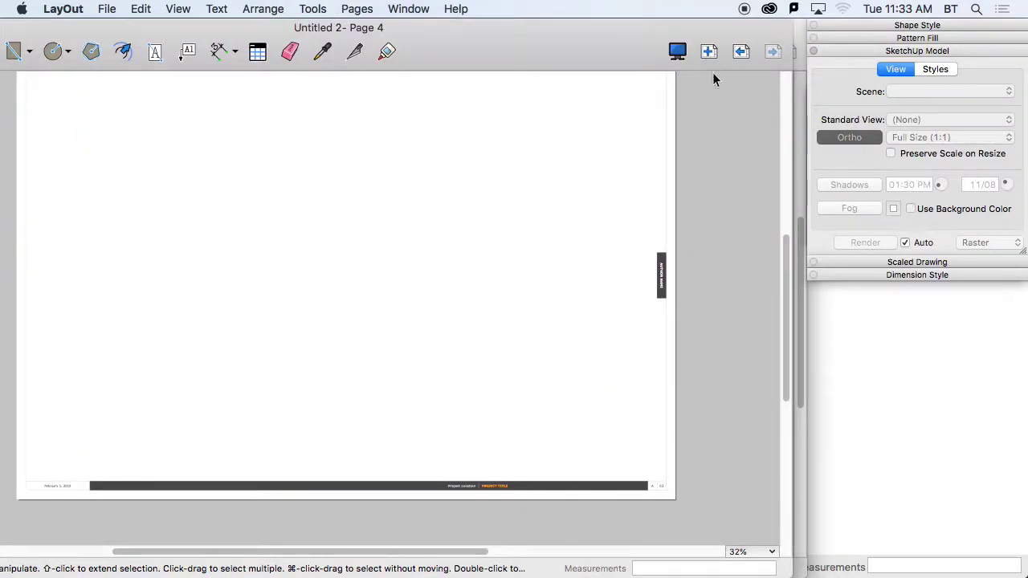
key("super+v")
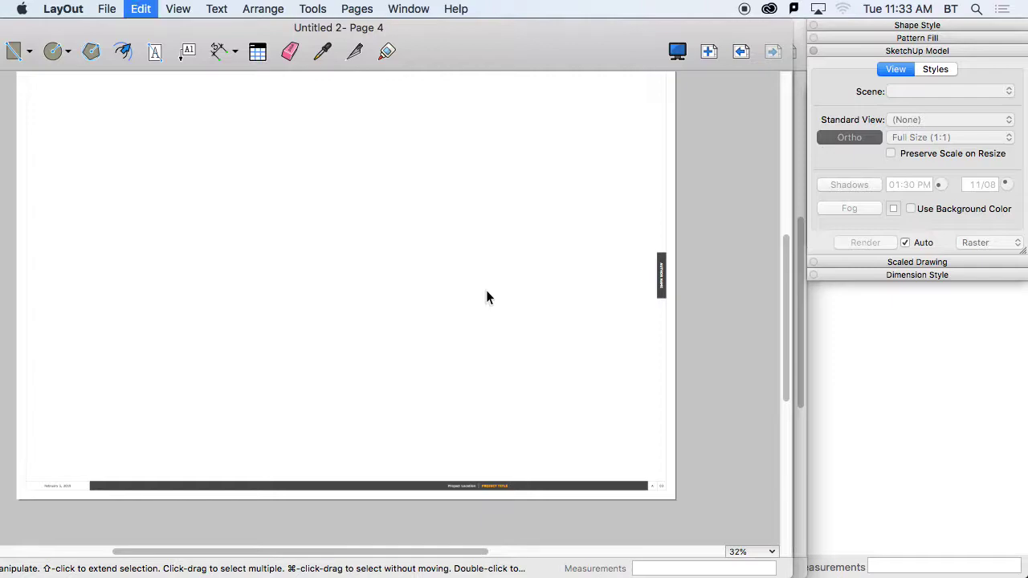